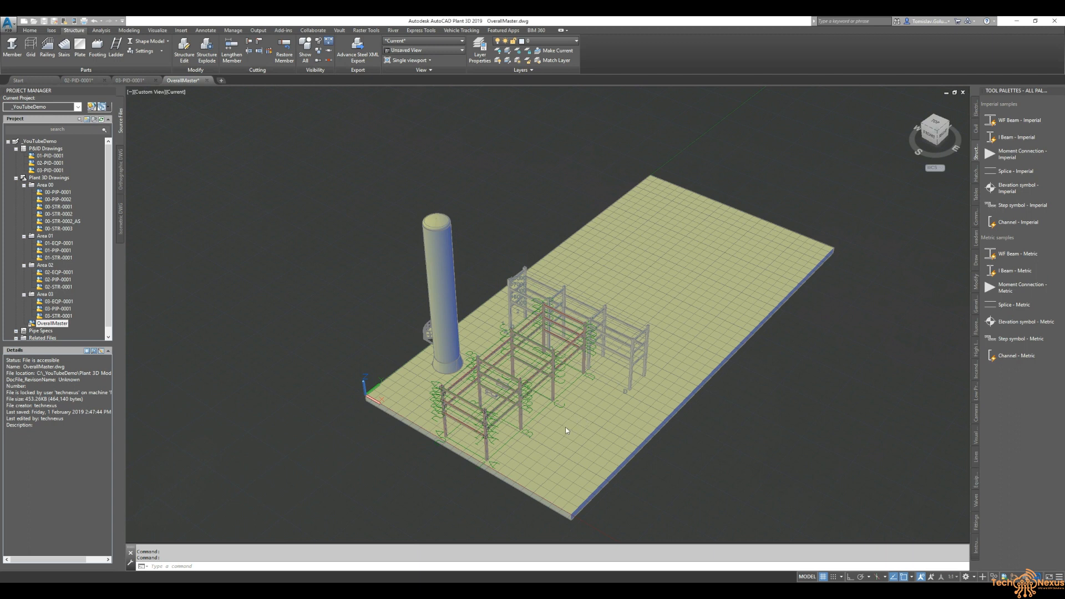
# - Orbit around the overall plant model and briefly view the 02-PID-0001 drawing before returning
pyautogui.keyDown('shift'); pyautogui.moveTo(768, 398); pyautogui.dragTo(499, 336, button='middle'); pyautogui.keyUp('shift')
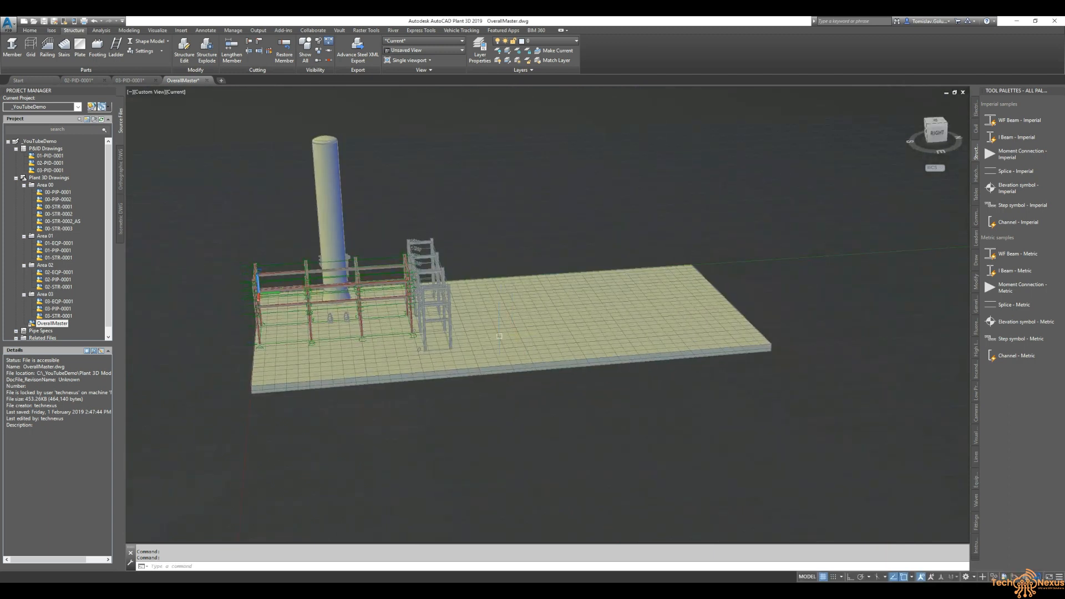
pyautogui.moveTo(462, 330)
pyautogui.keyDown('shift'); pyautogui.mouseDown(button='middle')
pyautogui.moveTo(565, 414)
pyautogui.moveTo(645, 338)
pyautogui.moveTo(682, 336)
pyautogui.moveTo(666, 343)
pyautogui.moveTo(547, 254)
pyautogui.moveTo(571, 278)
pyautogui.moveTo(661, 254)
pyautogui.mouseUp(button='middle'); pyautogui.keyUp('shift')
pyautogui.keyDown('shift'); pyautogui.moveTo(638, 361); pyautogui.dragTo(555, 267, button='middle'); pyautogui.keyUp('shift')
pyautogui.moveTo(585, 317); pyautogui.dragTo(515, 233, button='middle')
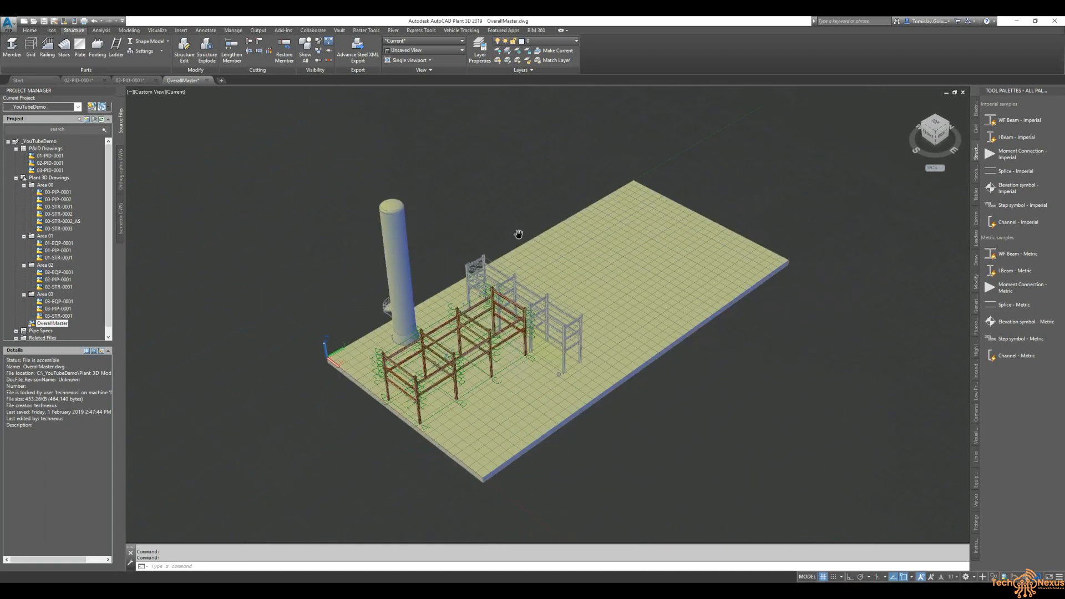
pyautogui.click(78, 80)
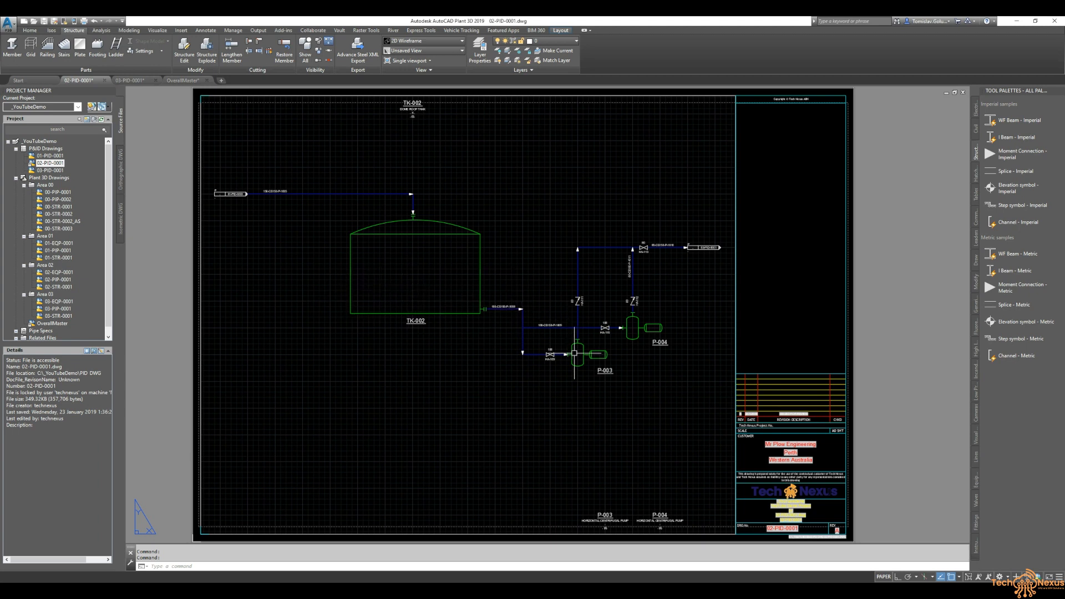
pyautogui.click(183, 81)
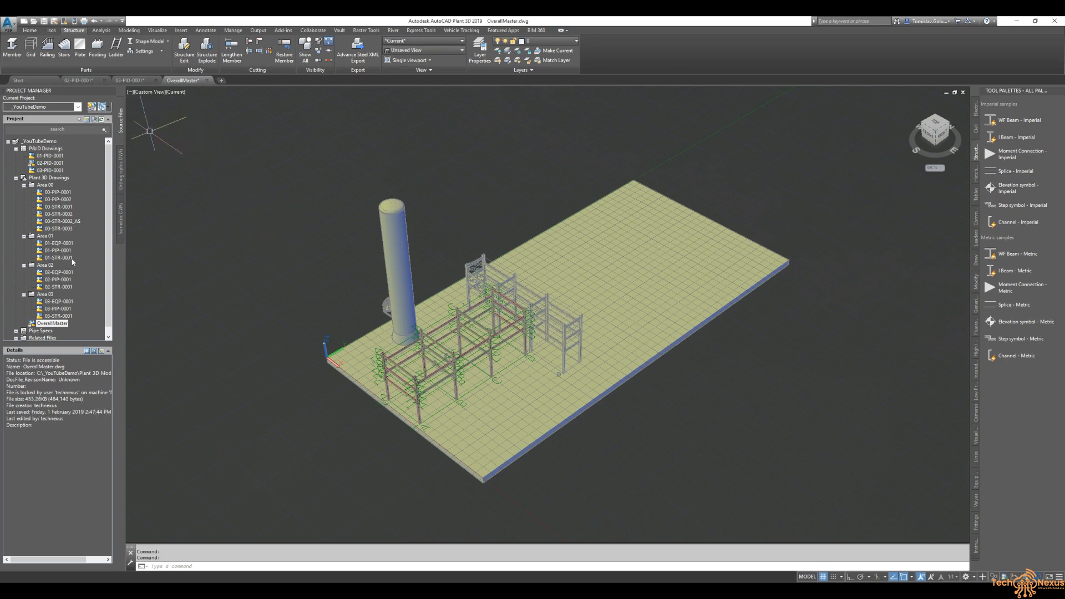
# - Open the 02-EQP-0001 drawing from the Area 02 folder of the project
pyautogui.click(58, 274)
pyautogui.rightClick(57, 271)
pyautogui.click(78, 276)
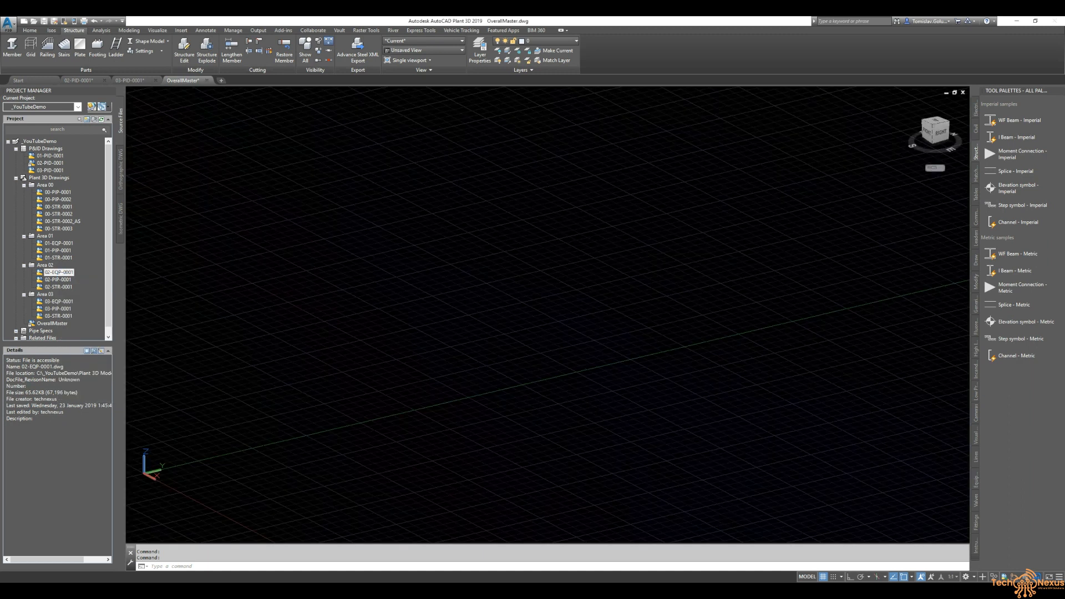
pyautogui.scroll(-5, 335, 220)
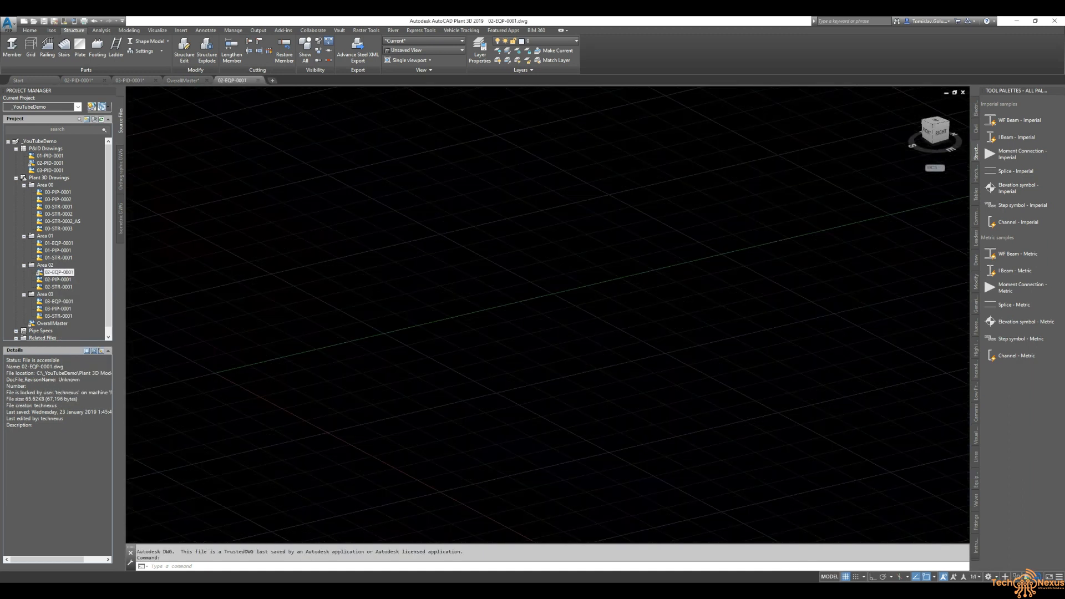
pyautogui.moveTo(591, 243); pyautogui.dragTo(533, 252, button='middle')
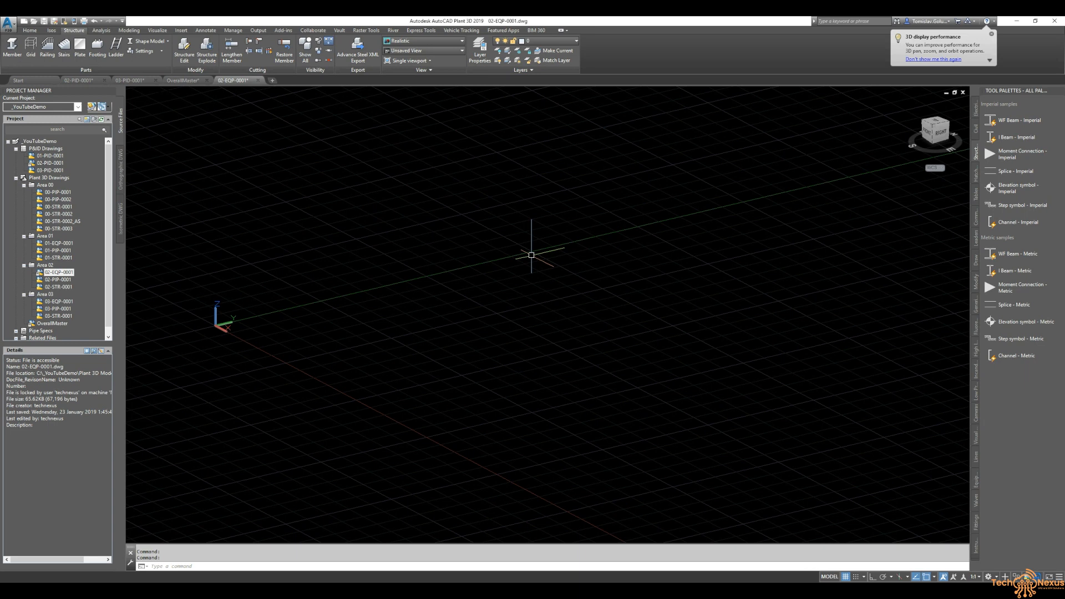
# - Xref the 00-STR-0001 slab drawing into the current drawing as an overlay at the origin
pyautogui.rightClick(55, 207)
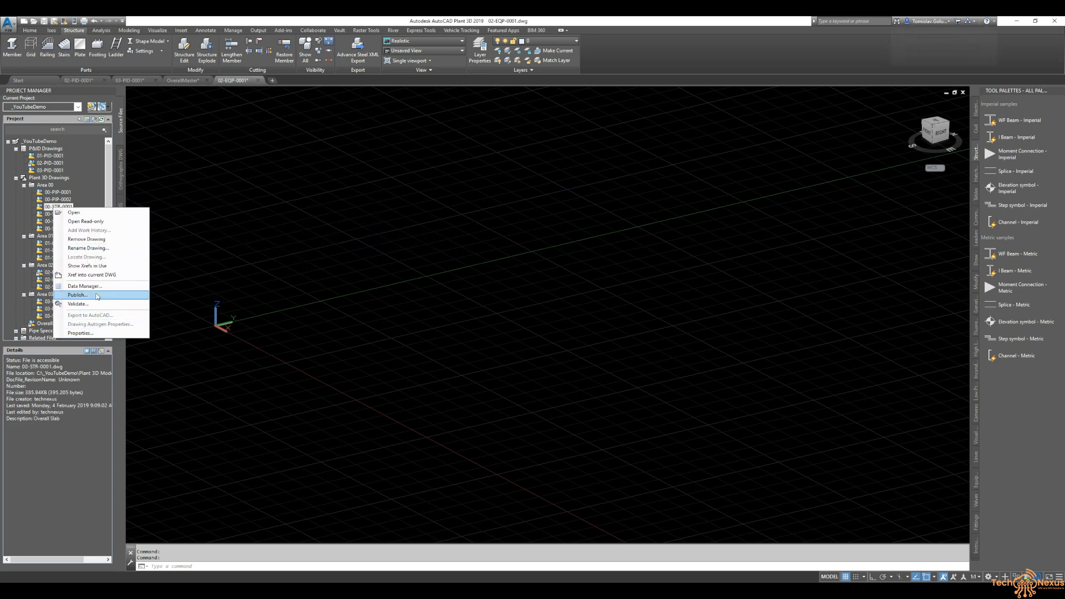
pyautogui.click(105, 275)
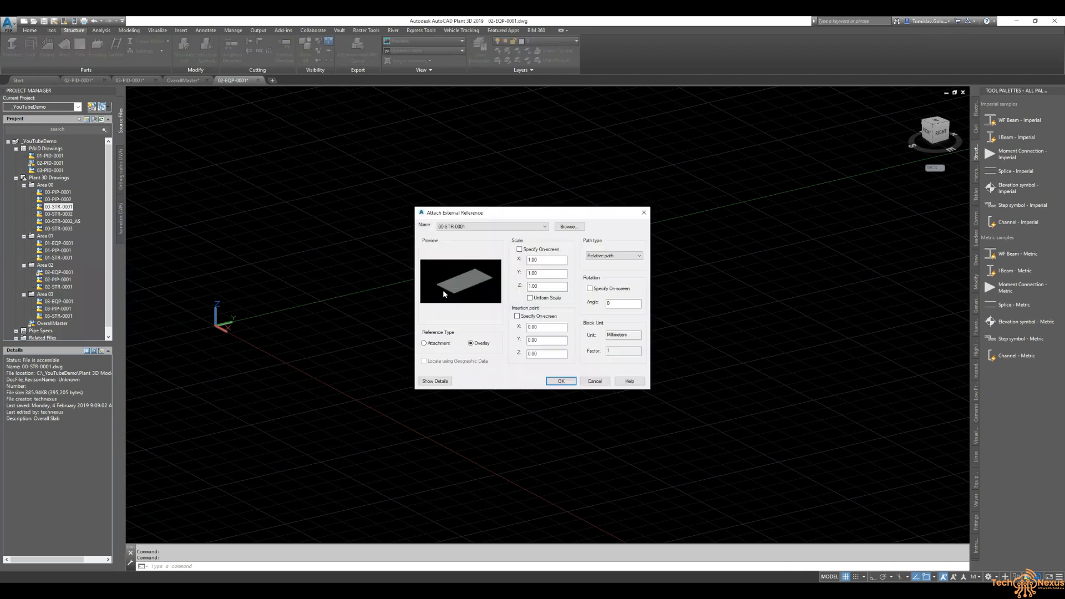
pyautogui.click(561, 381)
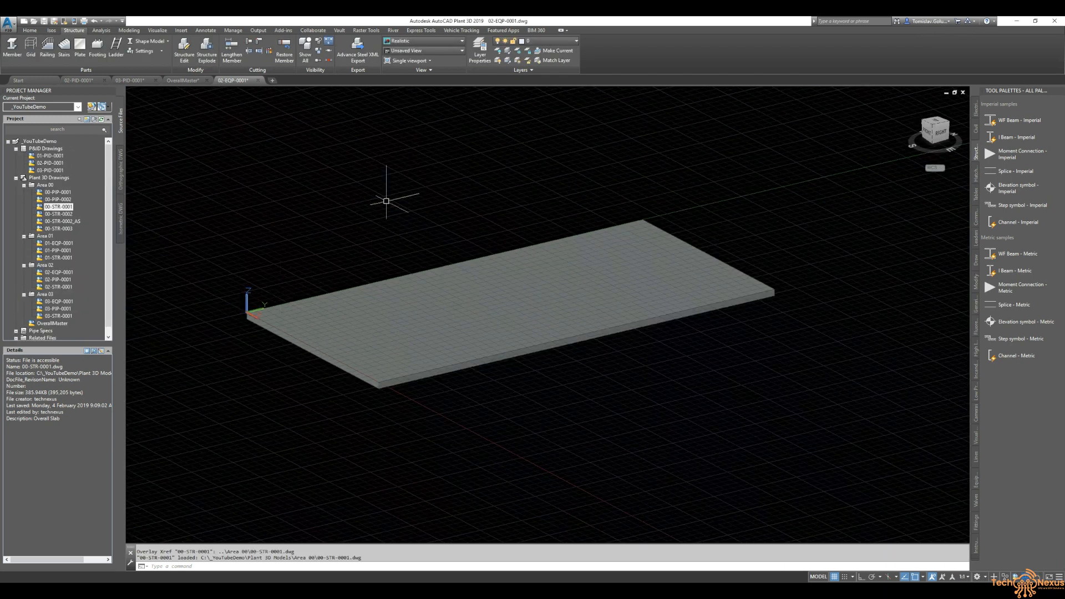
# - Xref the 00-STR-0003 pipe rack drawing into the current drawing as an overlay
pyautogui.click(57, 229)
pyautogui.rightClick(58, 228)
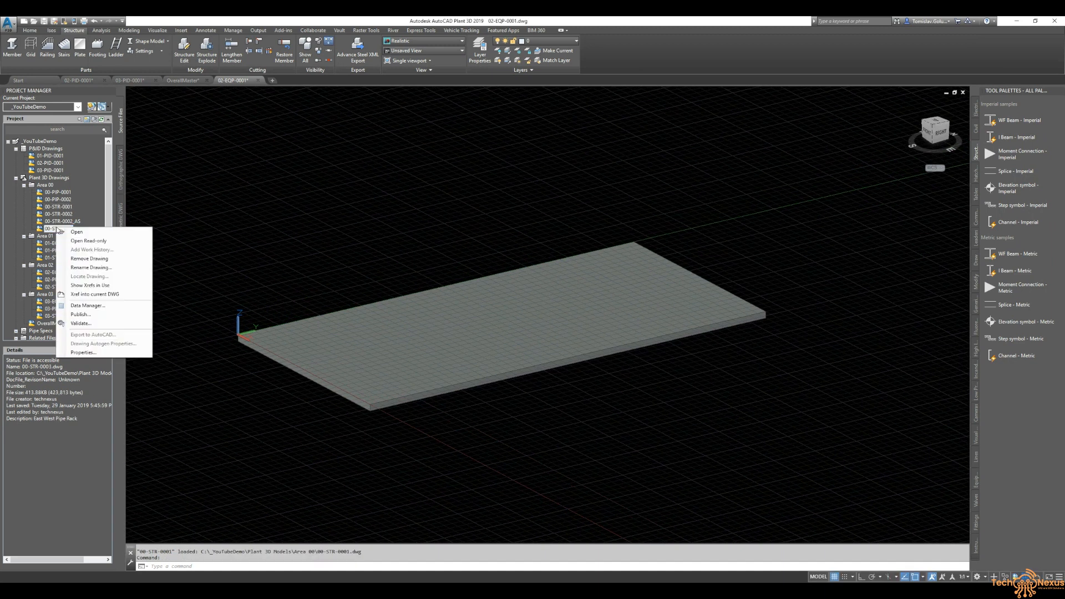
pyautogui.click(106, 294)
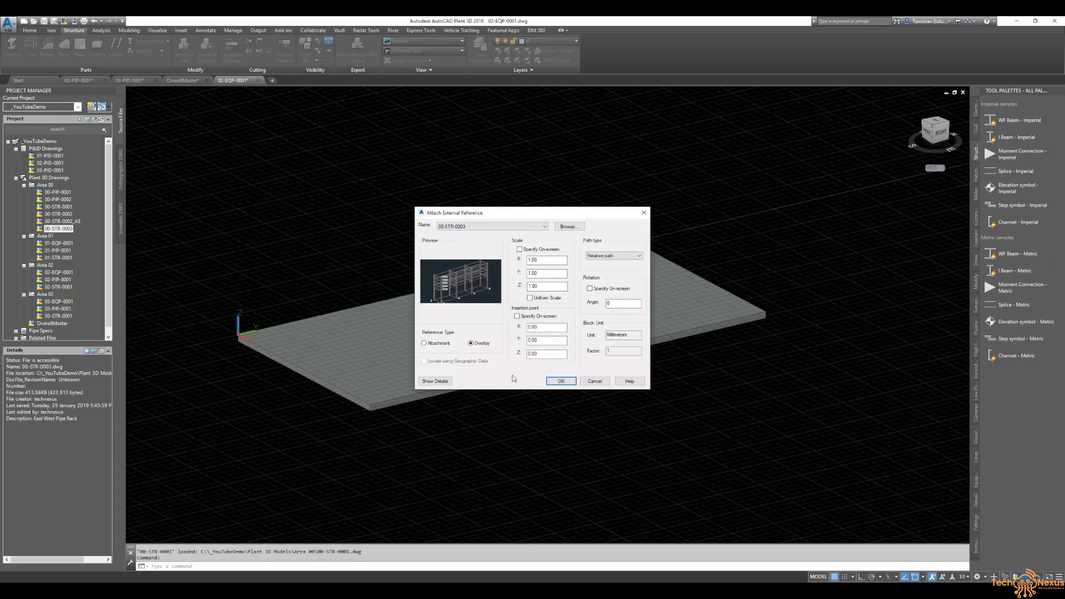
pyautogui.click(561, 381)
# - Switch to the top view and rotate it so north points upward
pyautogui.keyDown('shift'); pyautogui.moveTo(556, 408); pyautogui.dragTo(549, 438, button='middle'); pyautogui.keyUp('shift')
pyautogui.click(935, 126)
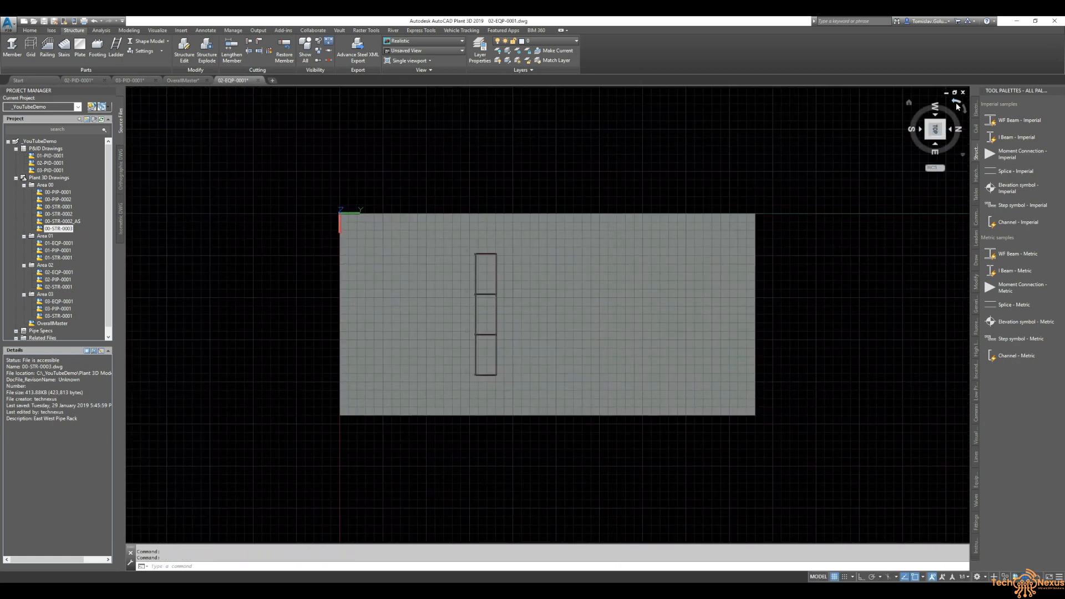
pyautogui.click(951, 106)
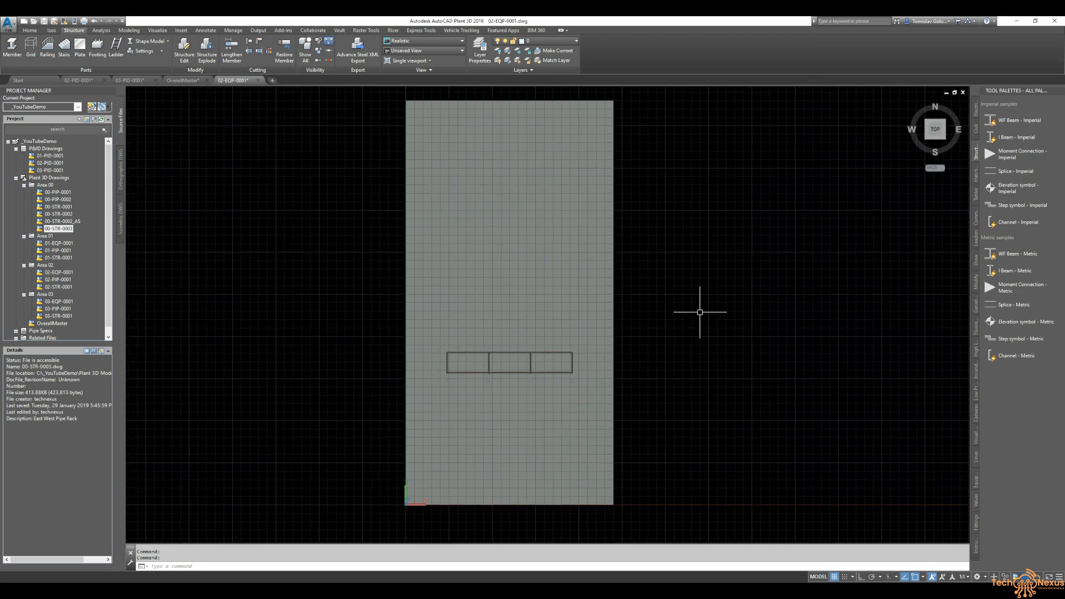
pyautogui.click(78, 80)
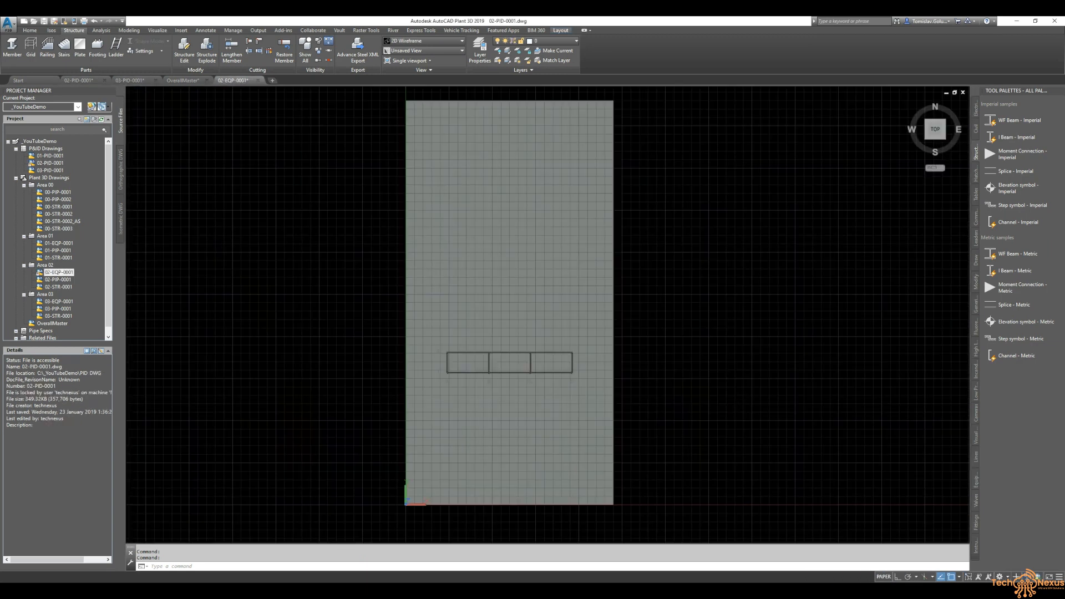
# - Start Create Equipment and choose the Tank – Vertical Tank template
pyautogui.click(32, 31)
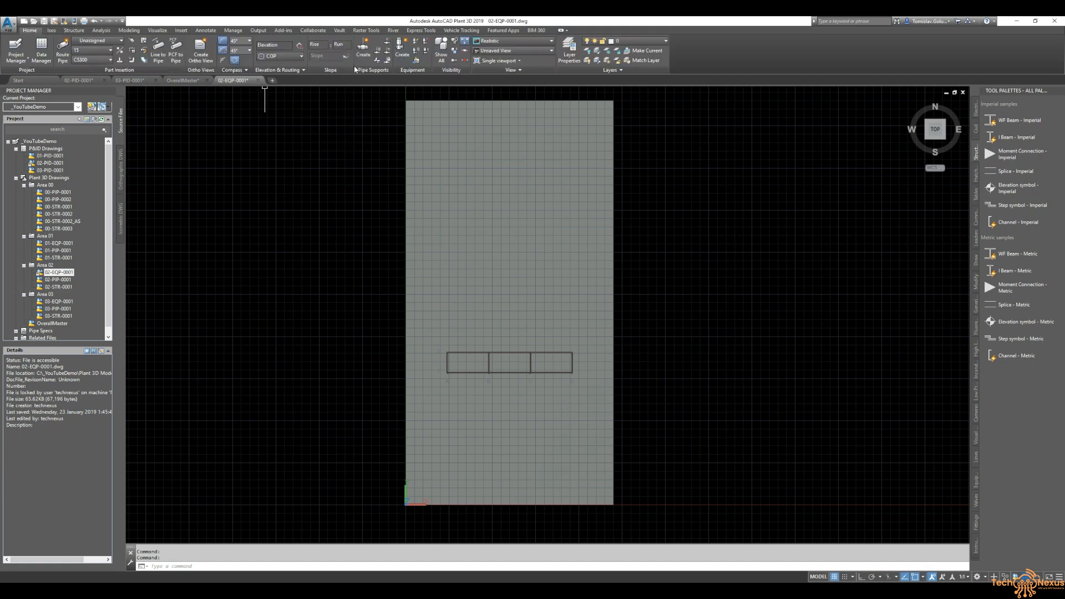
pyautogui.click(402, 56)
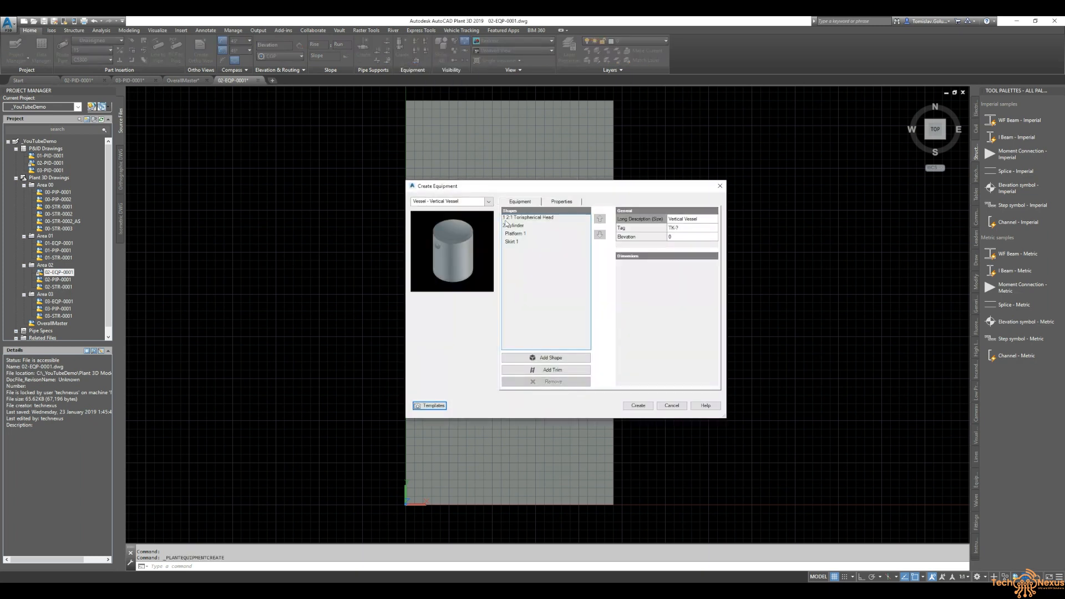
pyautogui.moveTo(564, 186); pyautogui.dragTo(668, 205)
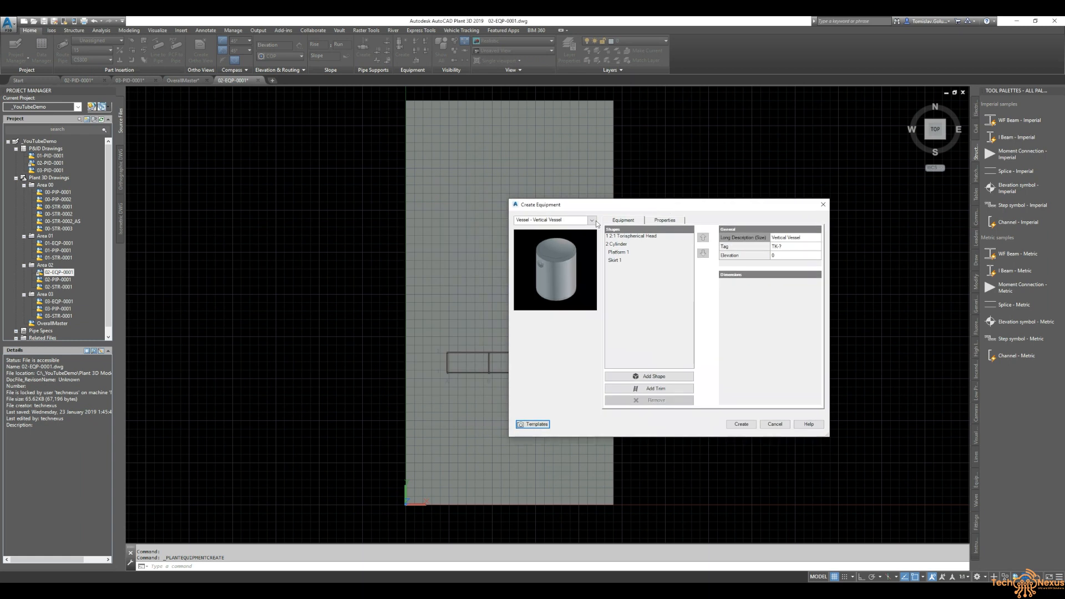
pyautogui.click(594, 220)
pyautogui.moveTo(574, 391)
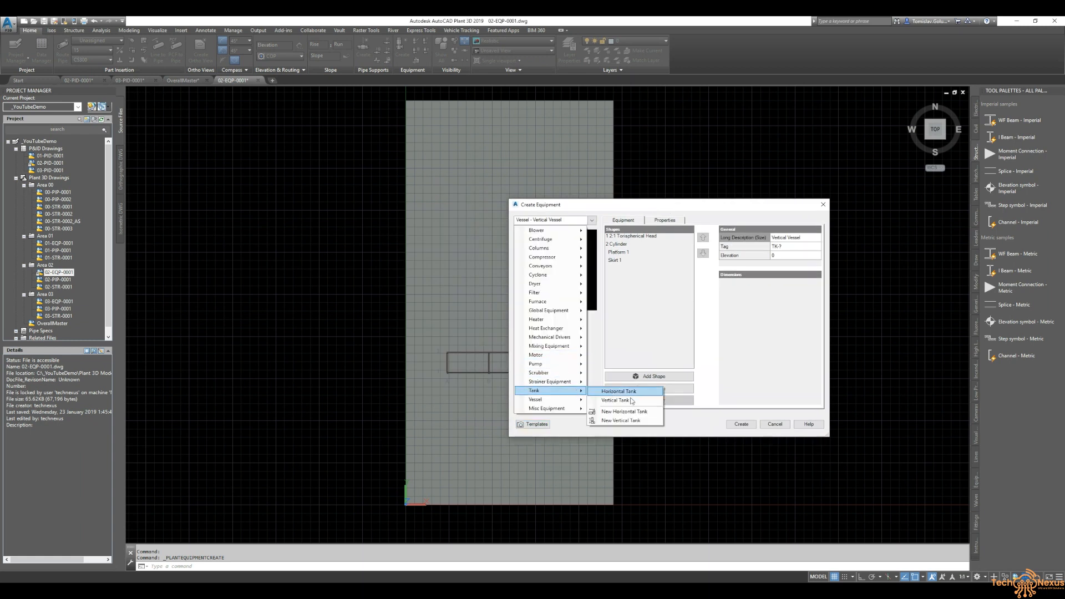
pyautogui.click(631, 400)
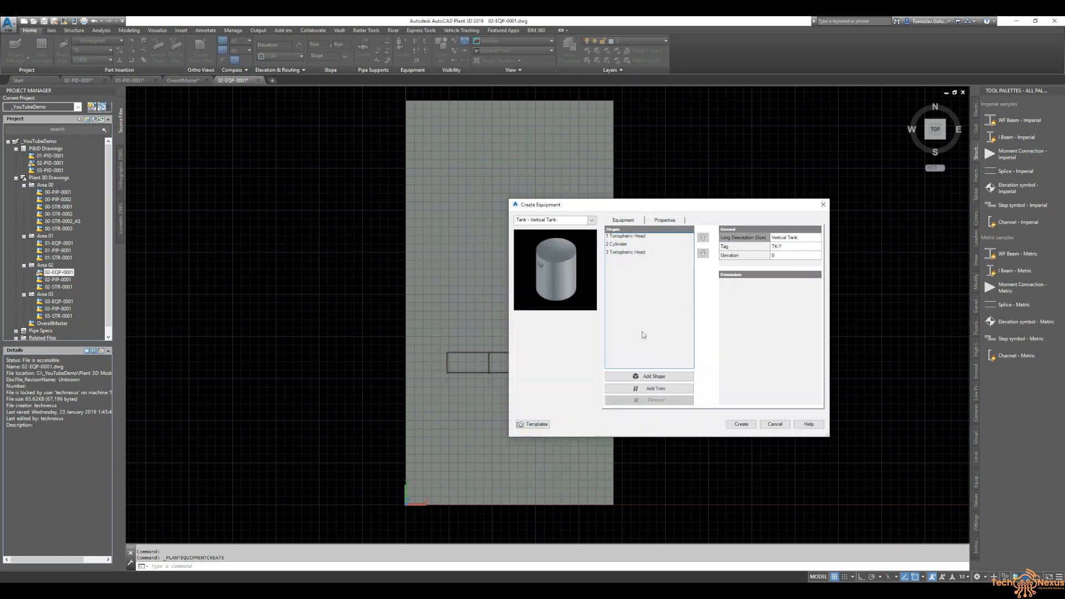
# - Remove both torispheric head shapes from the tank, leaving only the cylinder
pyautogui.click(644, 253)
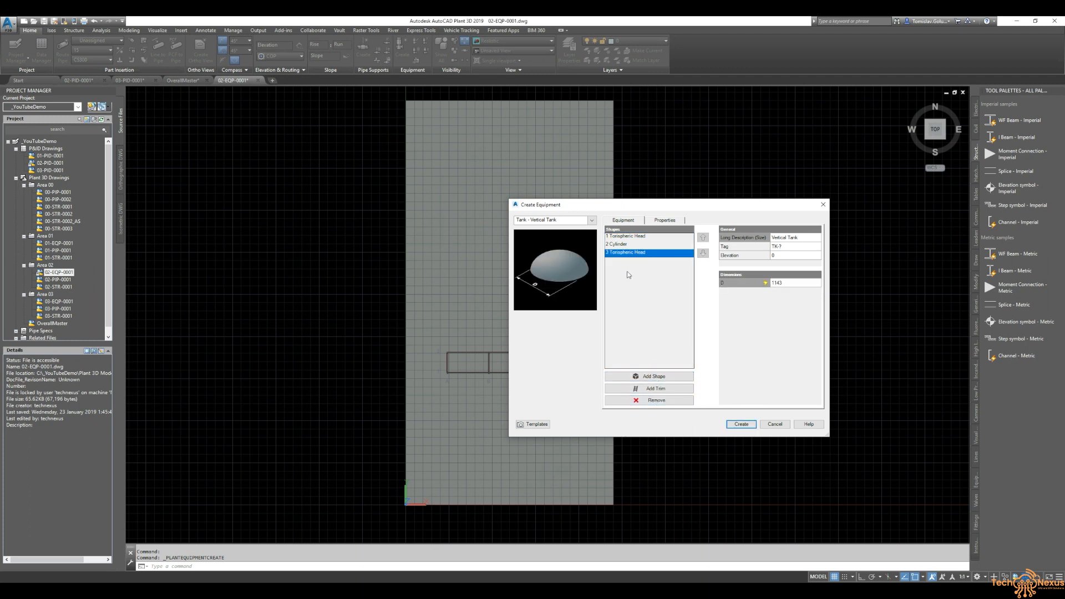
pyautogui.click(656, 399)
pyautogui.click(641, 237)
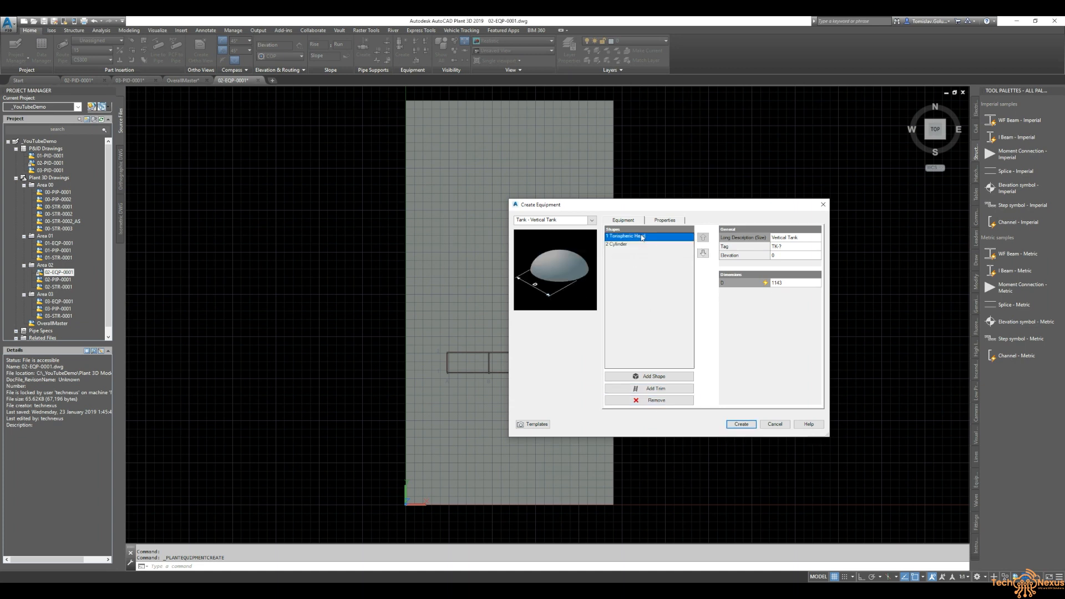
pyautogui.click(659, 402)
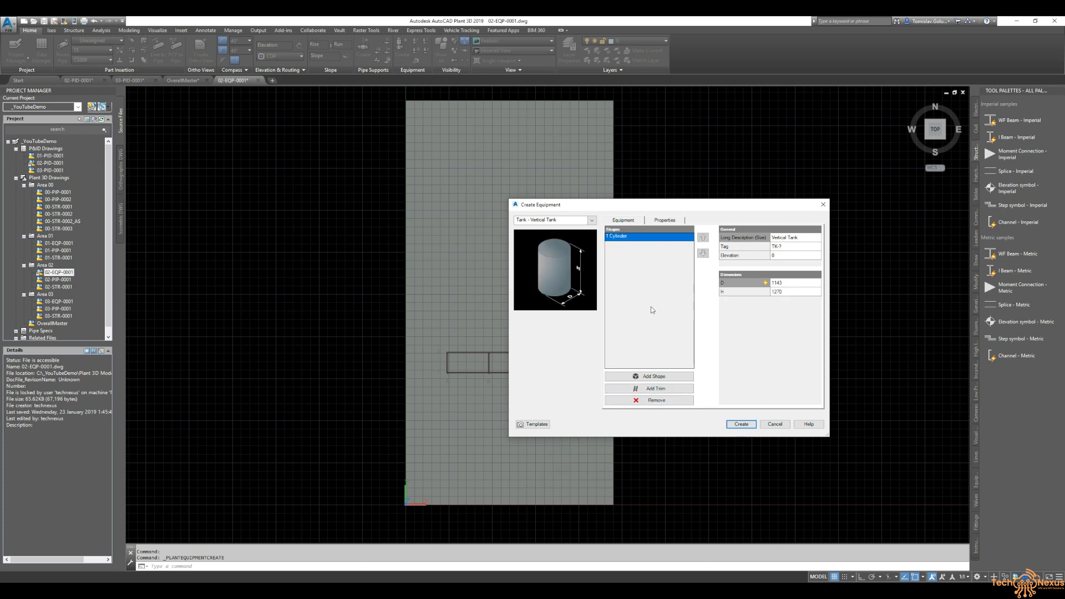
# - Add a cone shape and move it above the cylinder in the shape list
pyautogui.click(663, 378)
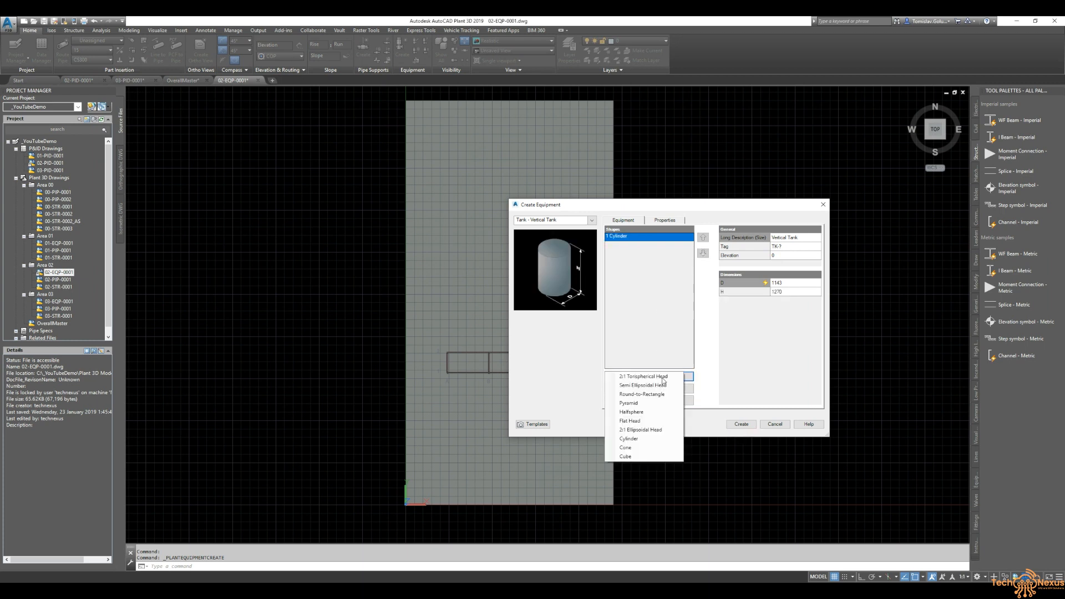
pyautogui.click(652, 449)
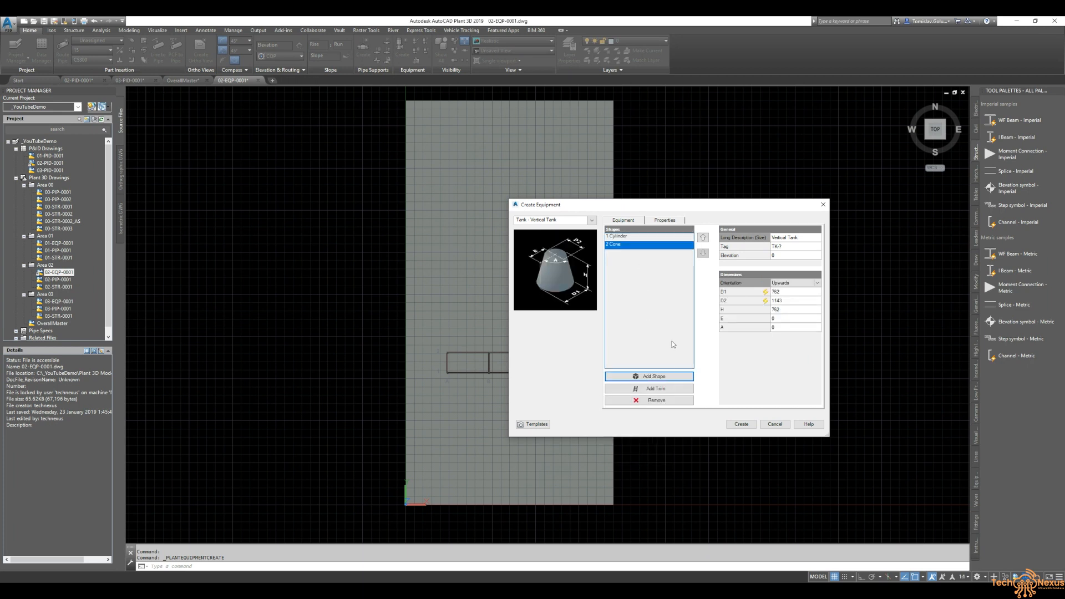
pyautogui.click(702, 238)
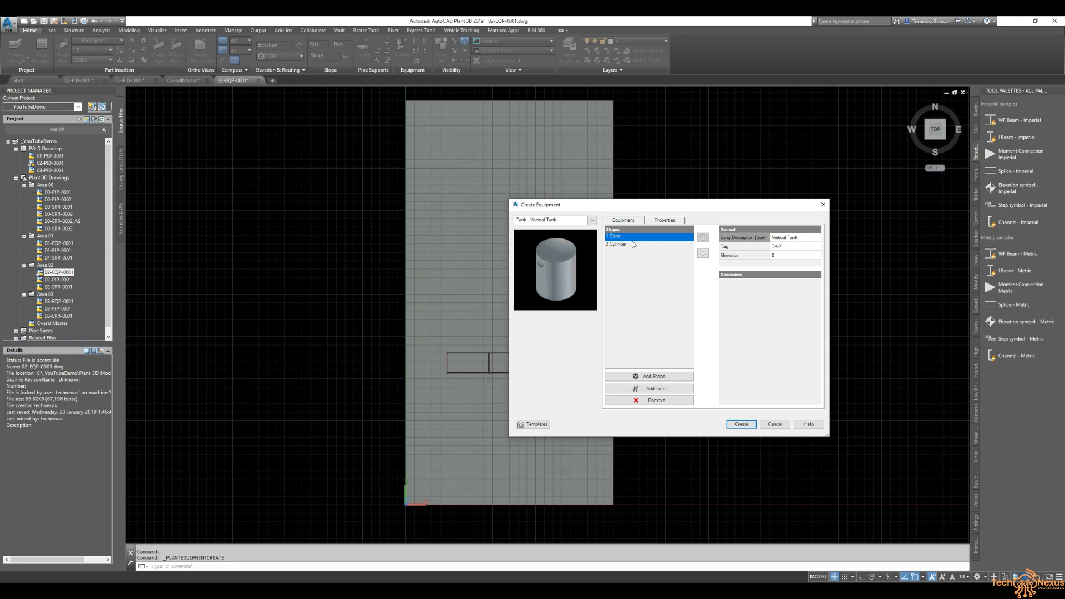
# - Add another cylinder shape after the existing cylinder
pyautogui.click(624, 245)
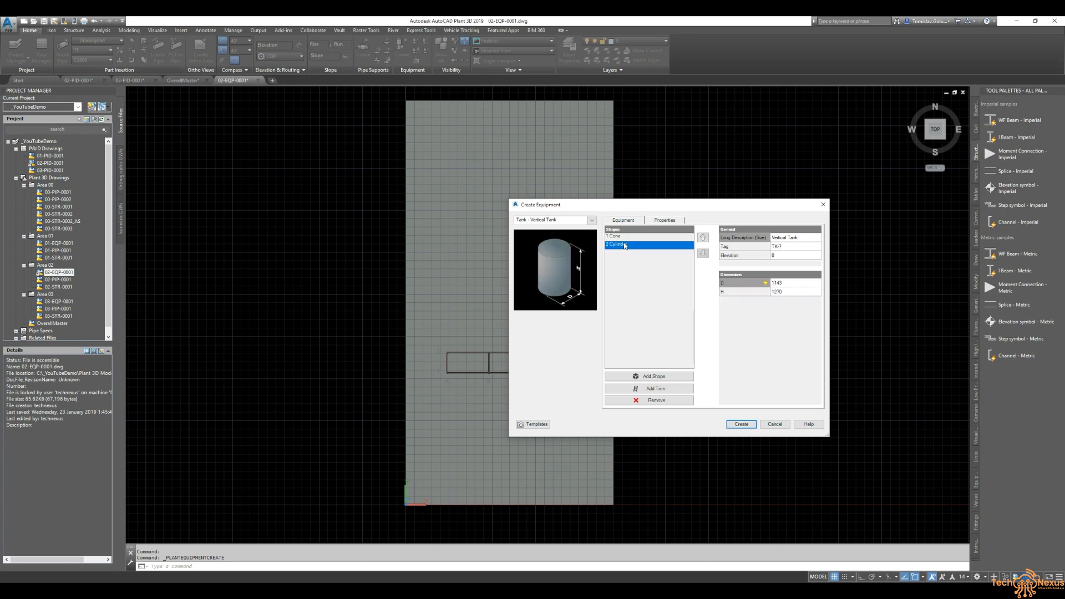
pyautogui.click(649, 377)
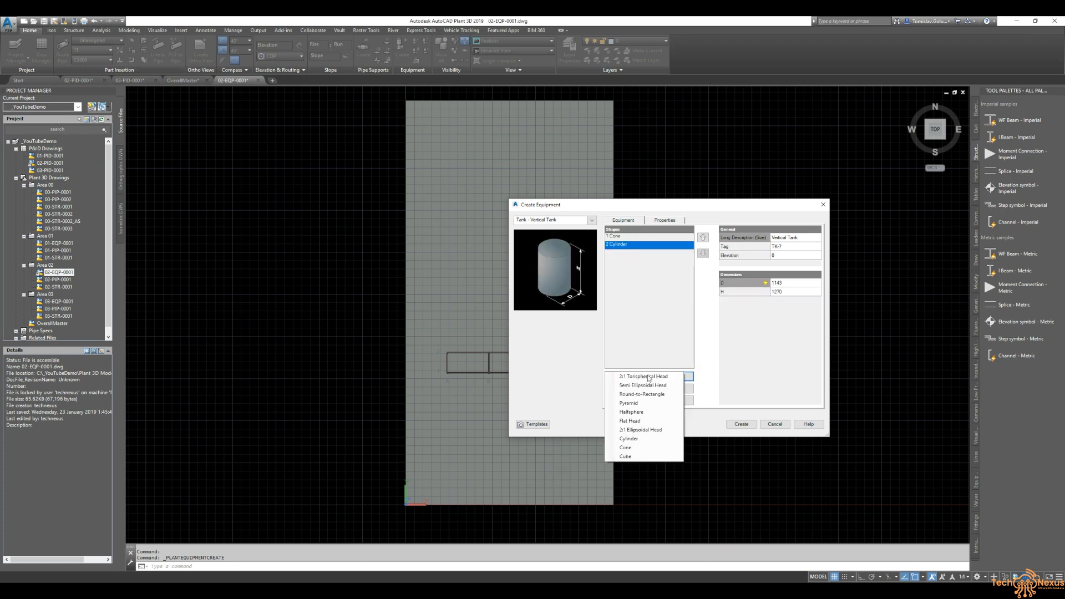
pyautogui.click(628, 438)
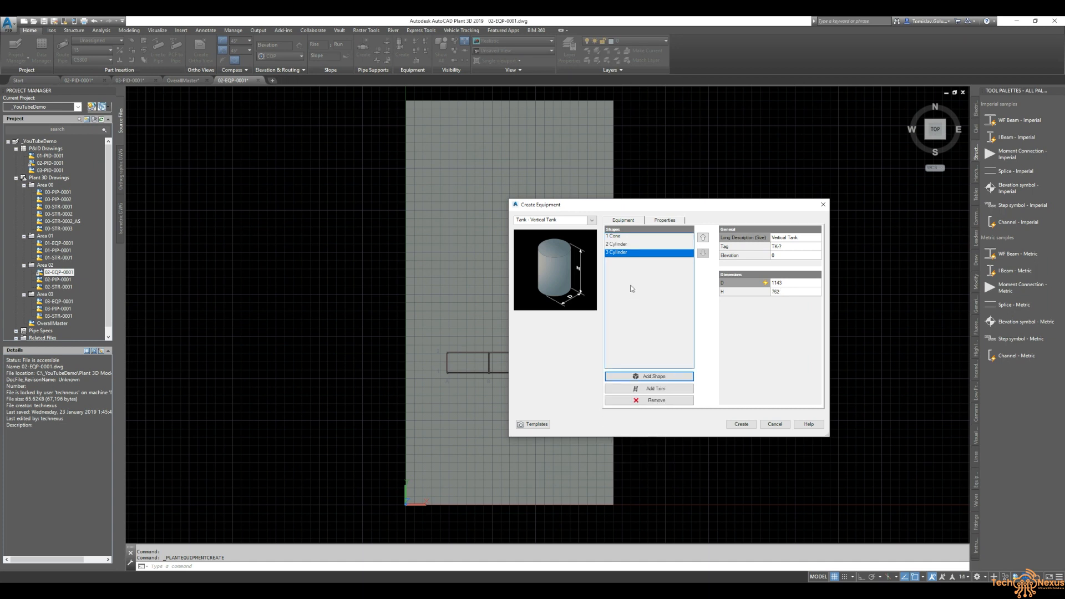
# - Set the second cylinder's diameter to 20000 and its height to 60
pyautogui.click(626, 244)
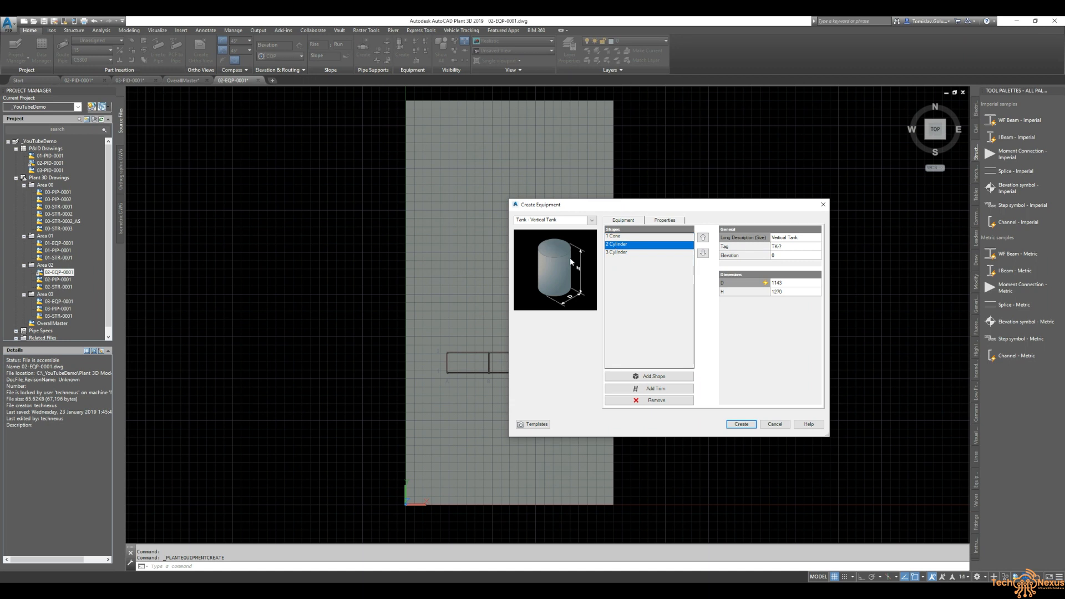
pyautogui.click(786, 283)
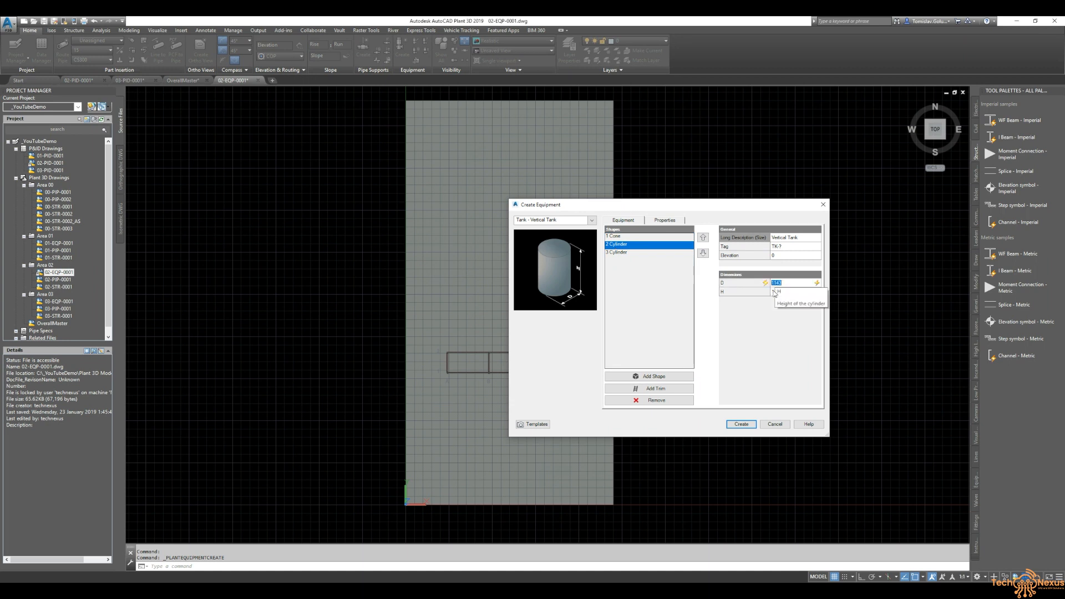
pyautogui.write('20000')
pyautogui.click(773, 290)
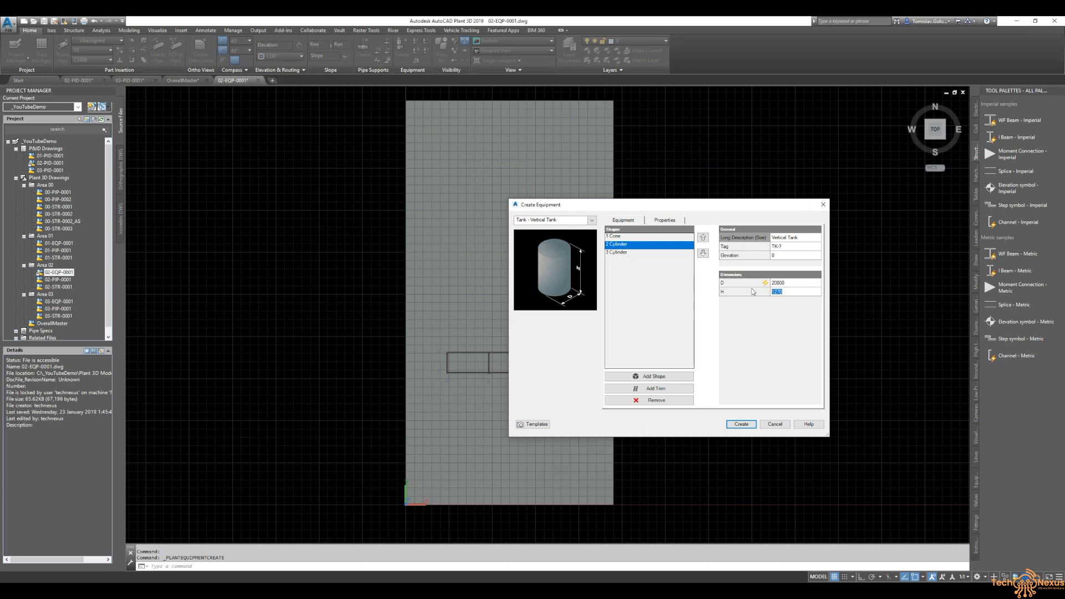
pyautogui.write('6000')
# - Switch the third cylinder's diameter to override mode at 20500 and set its height to 600
pyautogui.click(640, 254)
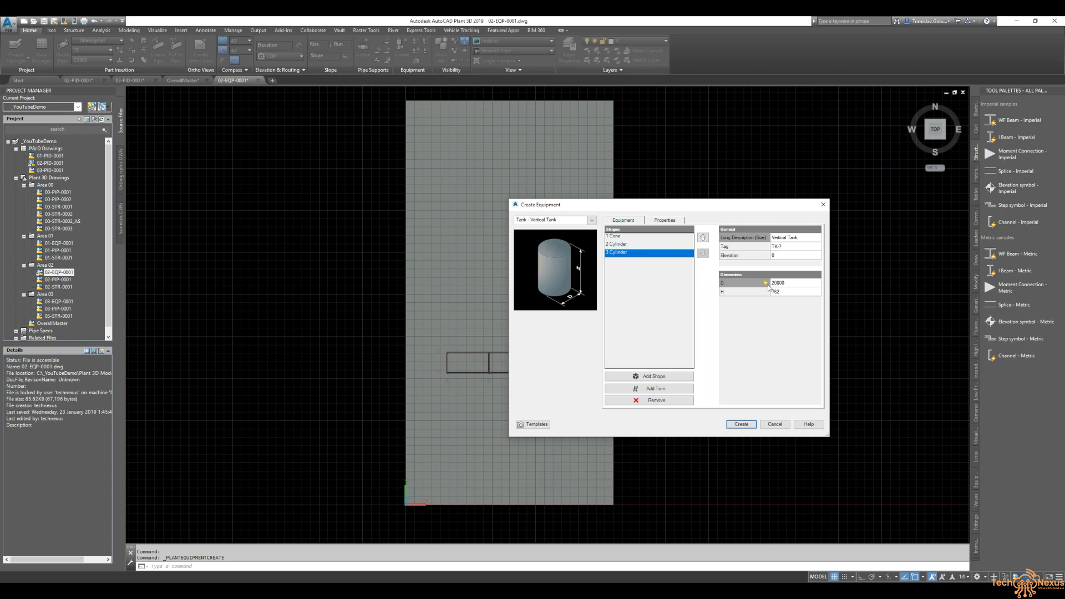
pyautogui.click(785, 283)
pyautogui.click(817, 284)
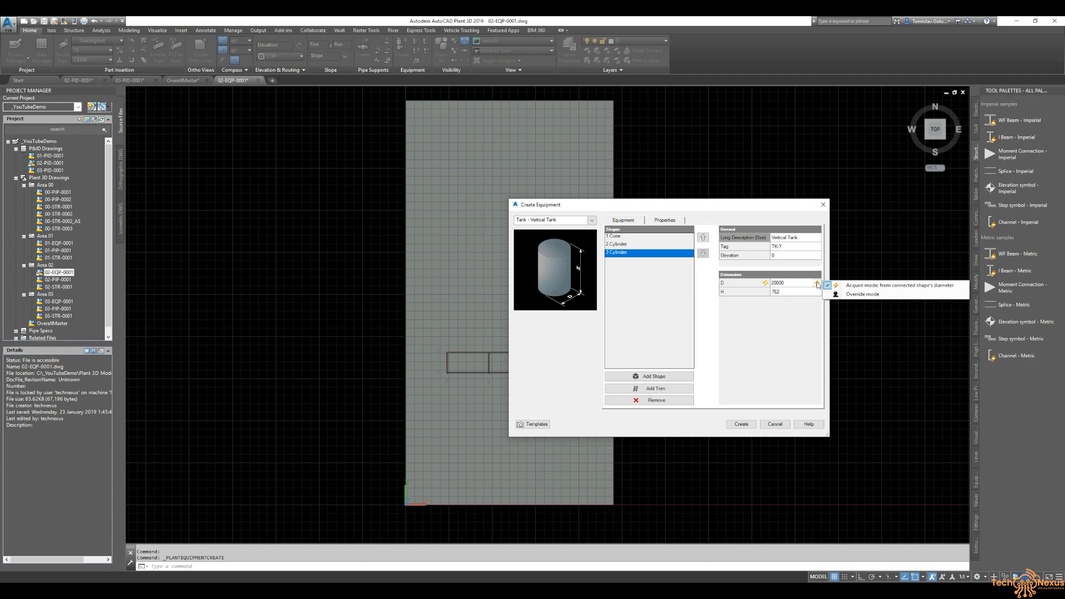
pyautogui.click(849, 295)
pyautogui.click(775, 283)
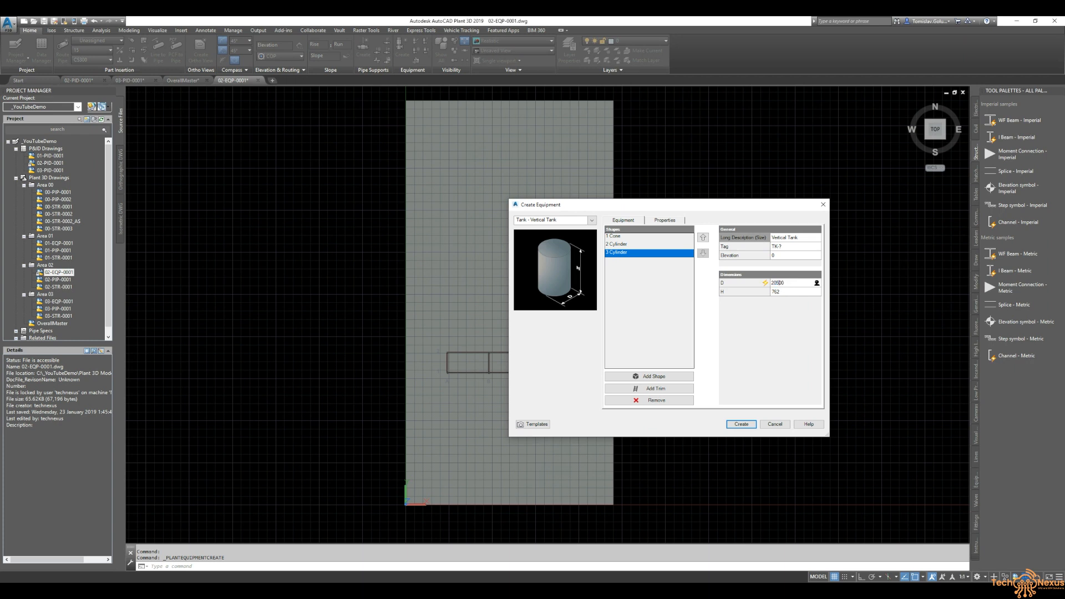
pyautogui.click(788, 292)
pyautogui.write('600')
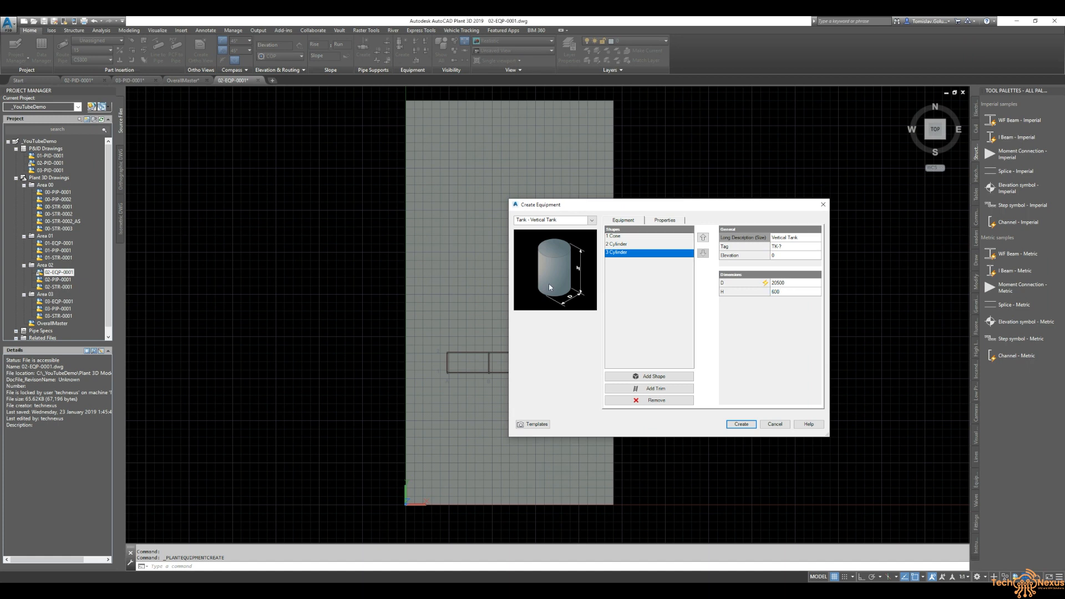
# - Set the cone's top diameter D2 to 300 and its height to 600
pyautogui.click(618, 256)
pyautogui.click(629, 247)
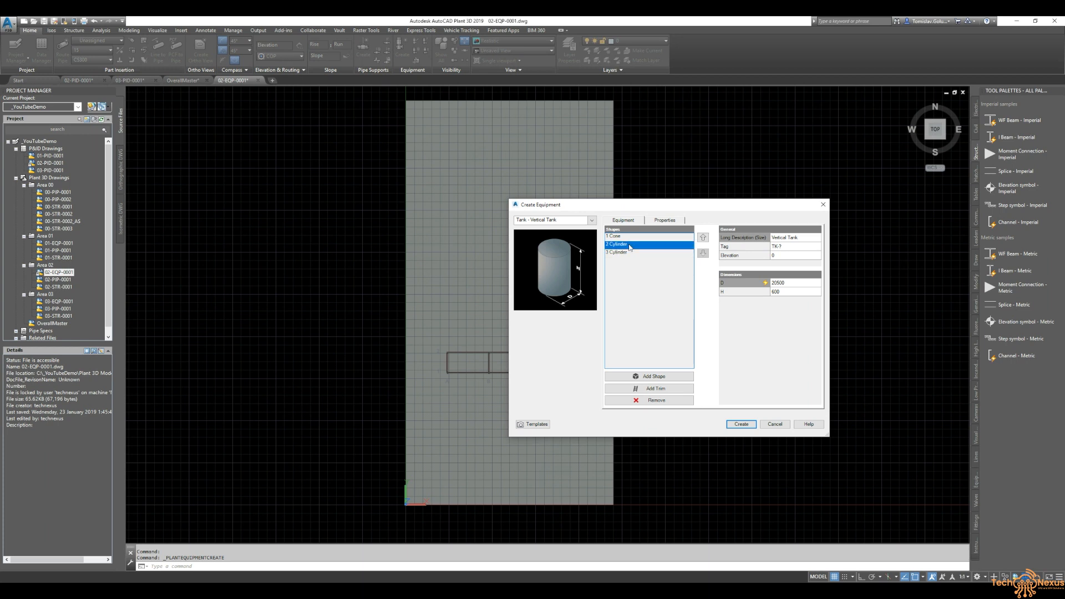
pyautogui.click(631, 238)
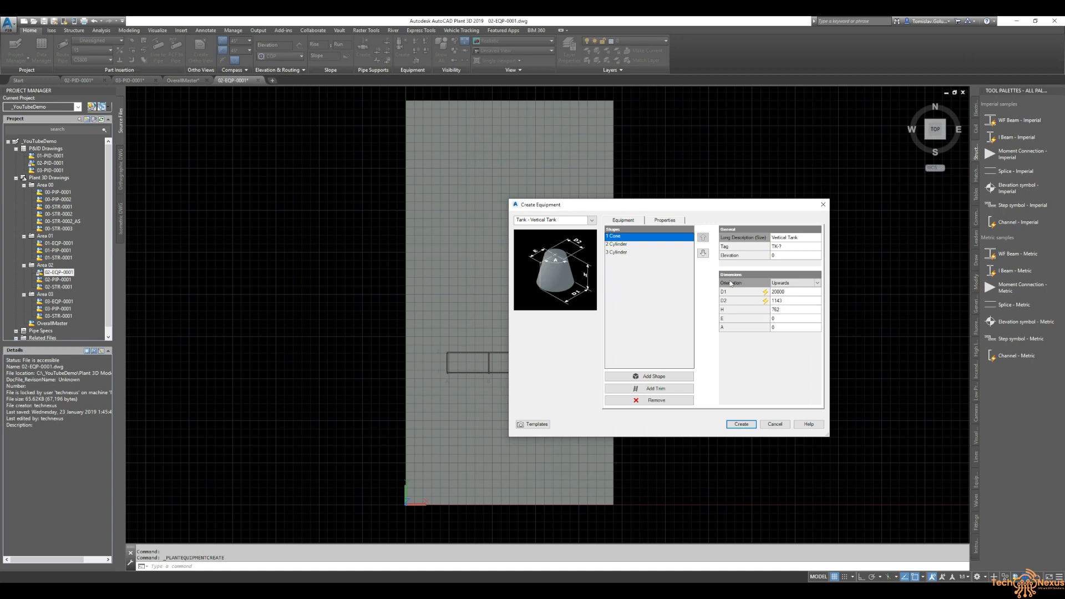
pyautogui.click(793, 302)
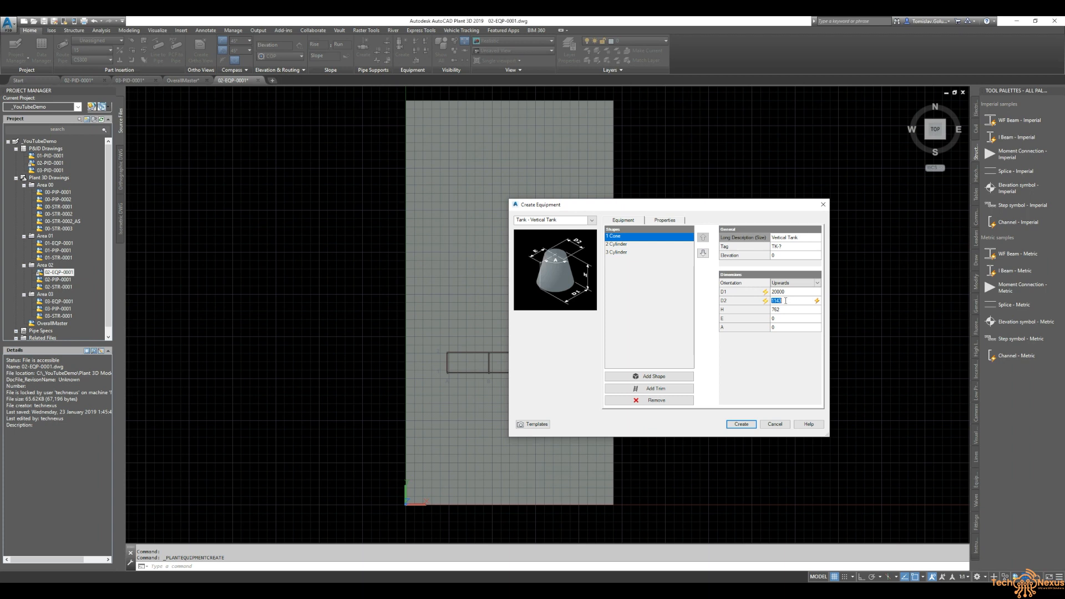
pyautogui.write('300')
pyautogui.click(798, 309)
pyautogui.write('600')
# - Assign the tank the tag TK-002
pyautogui.moveTo(729, 321)
pyautogui.click(791, 248)
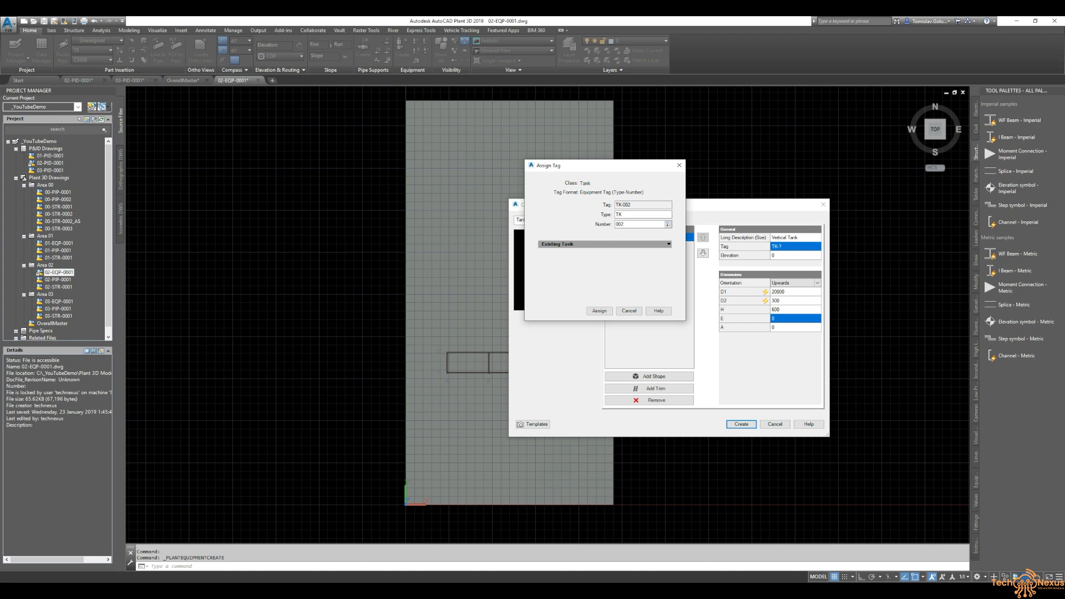
pyautogui.click(600, 311)
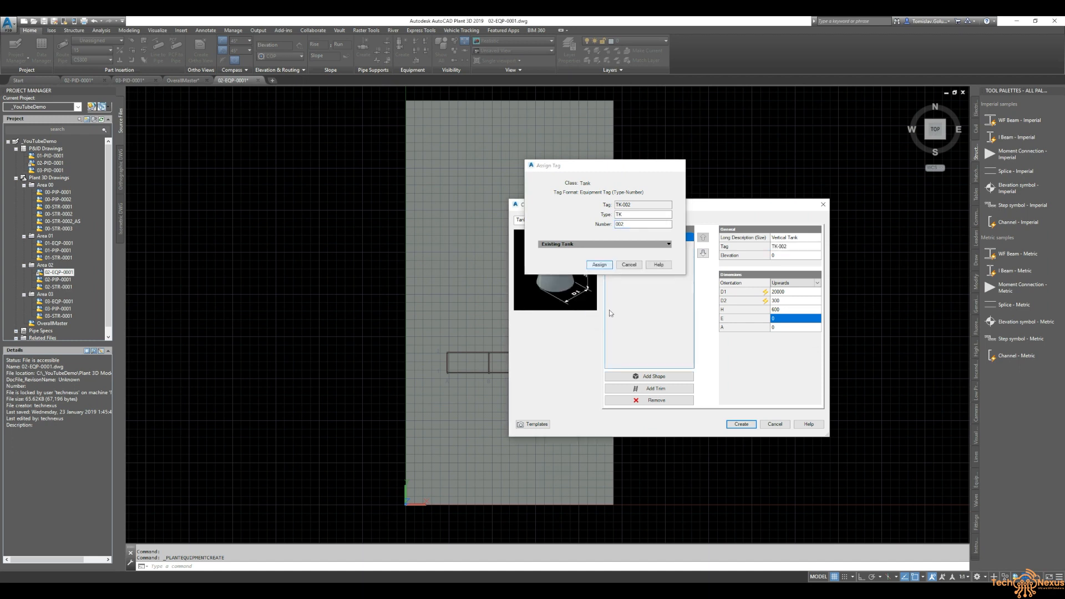
# - Create the tank and insert it at 0,0 with the default rotation
pyautogui.click(741, 424)
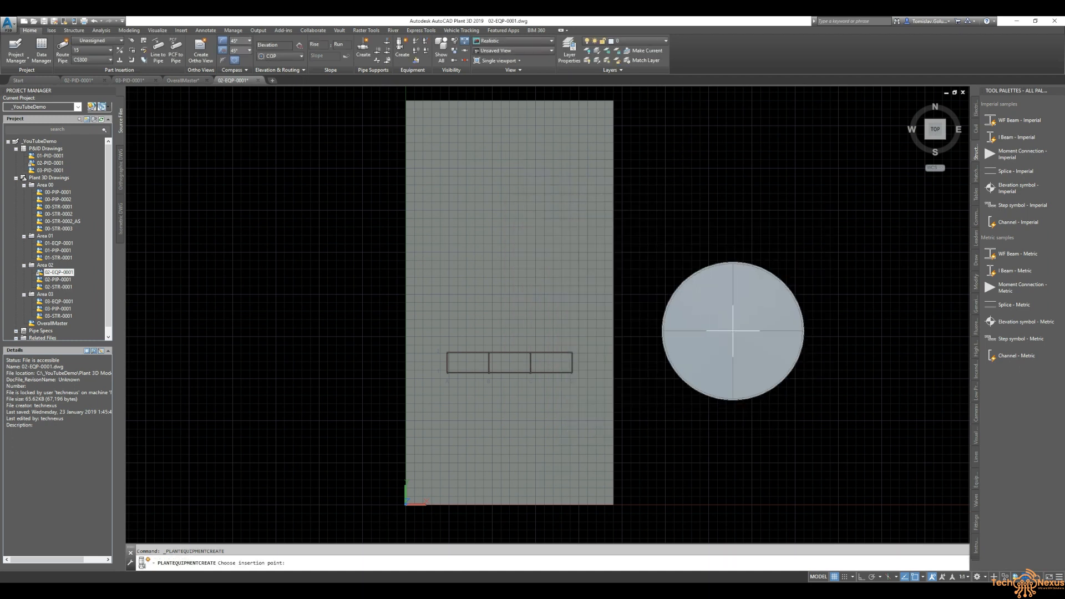
pyautogui.write('0,0')
pyautogui.press('Return')
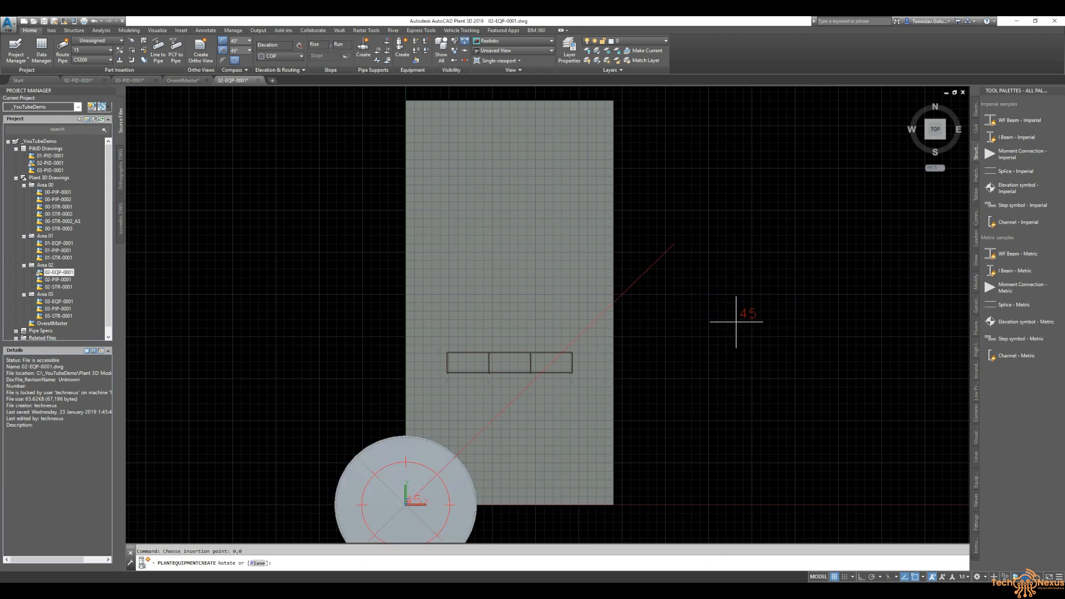
pyautogui.press('Return')
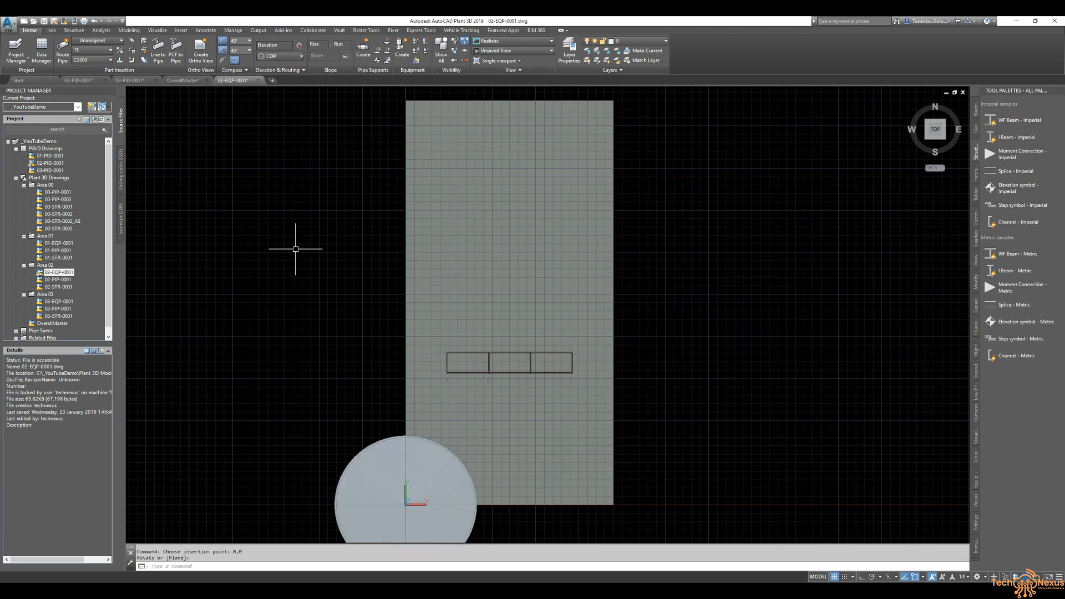
# - Examine the placed tank in 3D and front views relative to the slab and pipe rack
pyautogui.scroll(-2, 294, 244)
pyautogui.moveTo(538, 383)
pyautogui.keyDown('shift'); pyautogui.mouseDown(button='middle')
pyautogui.moveTo(499, 351)
pyautogui.moveTo(533, 262)
pyautogui.mouseUp(button='middle'); pyautogui.keyUp('shift')
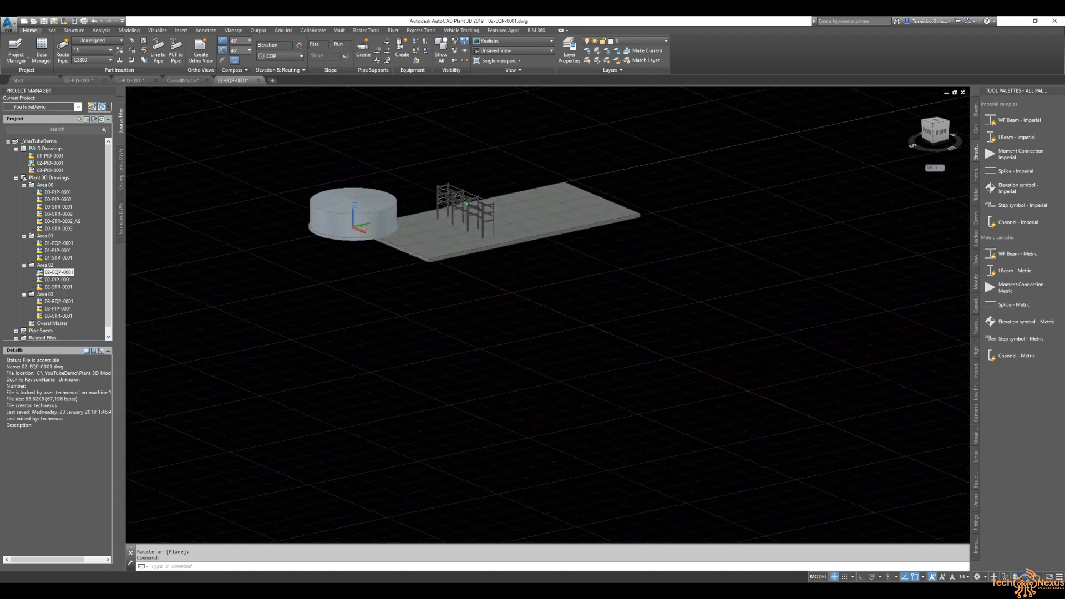
pyautogui.click(928, 134)
pyautogui.scroll(5, 493, 323)
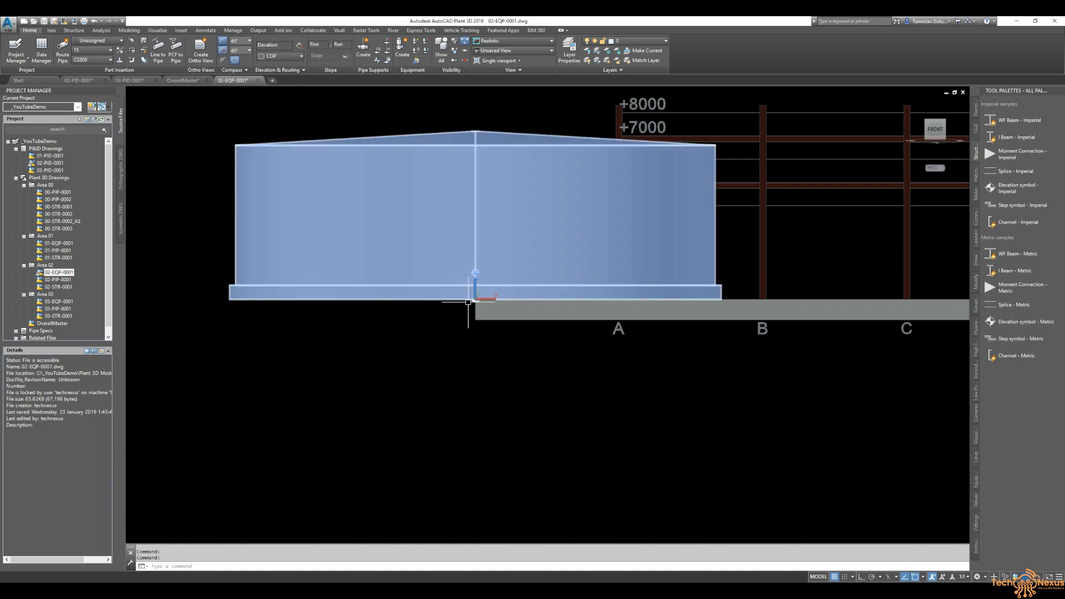
pyautogui.scroll(5, 472, 303)
pyautogui.scroll(-10, 480, 309)
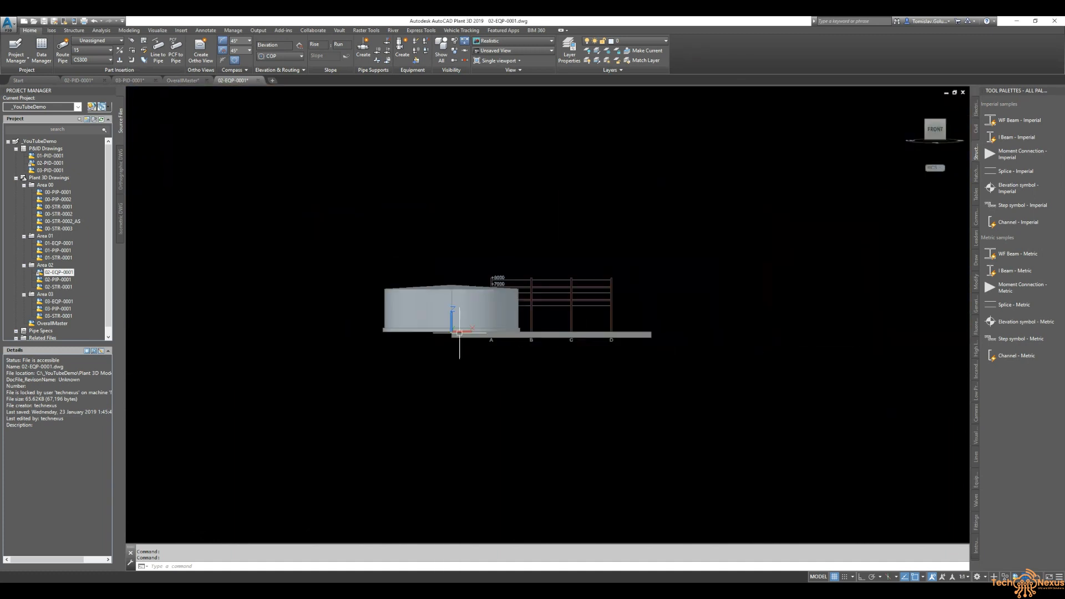
pyautogui.keyDown('shift'); pyautogui.moveTo(636, 291); pyautogui.dragTo(543, 388, button='middle'); pyautogui.keyUp('shift')
pyautogui.click(936, 125)
# - Move the tank 15000 to the right with Ortho on
pyautogui.write('m')
pyautogui.press('Return')
pyautogui.click(506, 488)
pyautogui.press('Return')
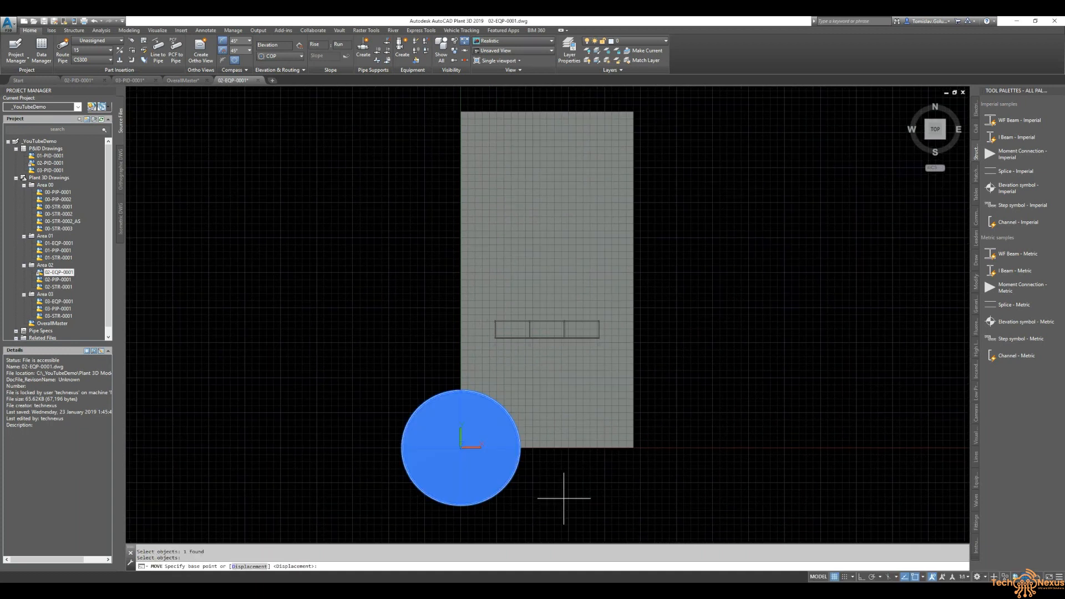
pyautogui.click(565, 498)
pyautogui.press('F8')
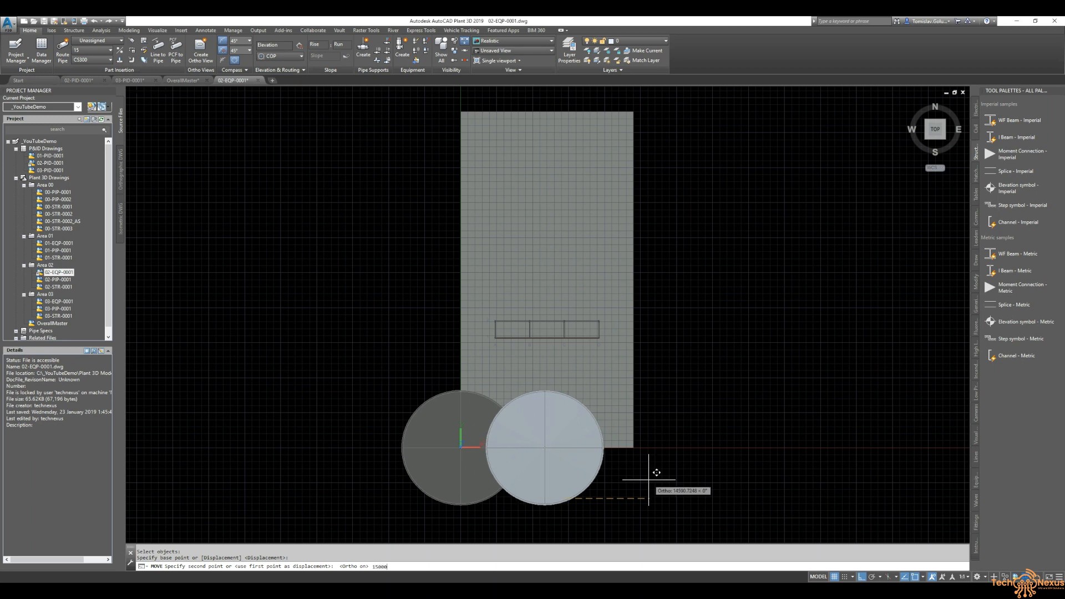
pyautogui.press('Return')
# - Move the tank 35000 upward onto the slab
pyautogui.press('Return')
pyautogui.click(602, 472)
pyautogui.press('Return')
pyautogui.click(738, 441)
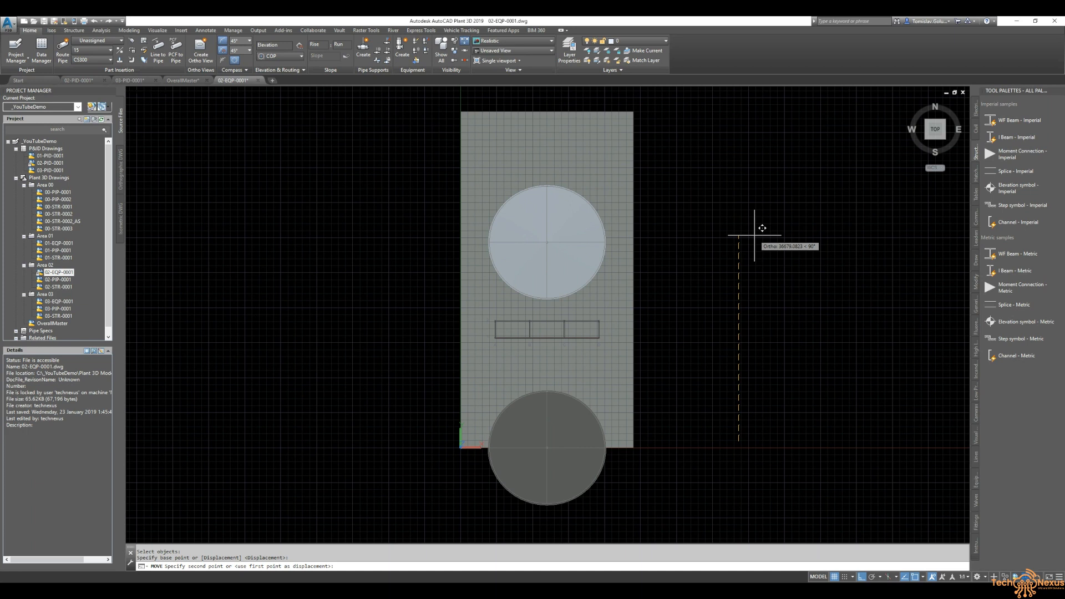
pyautogui.press('Return')
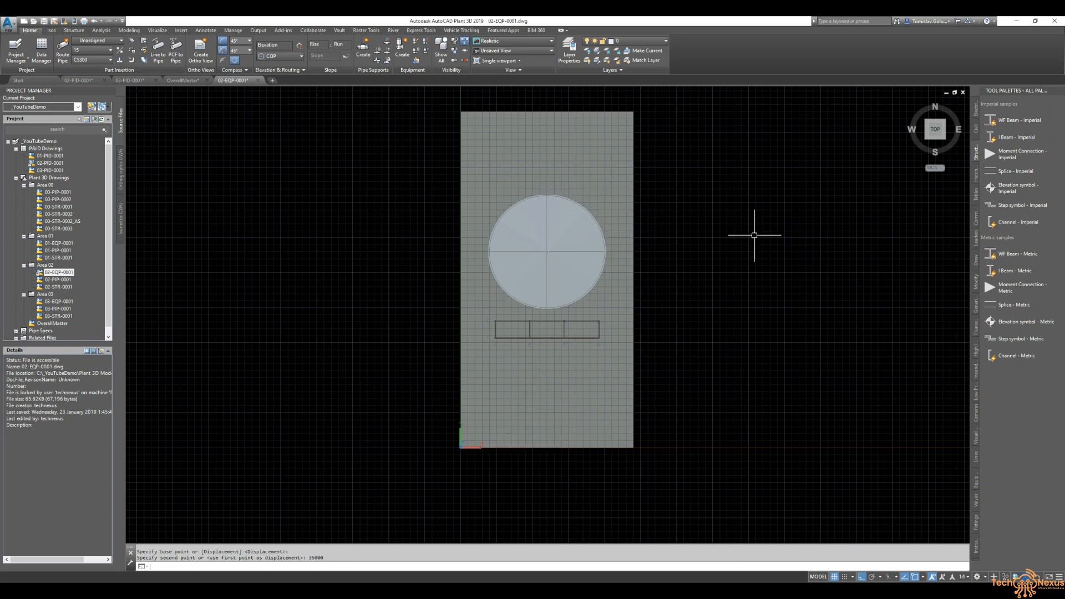
pyautogui.press('Return')
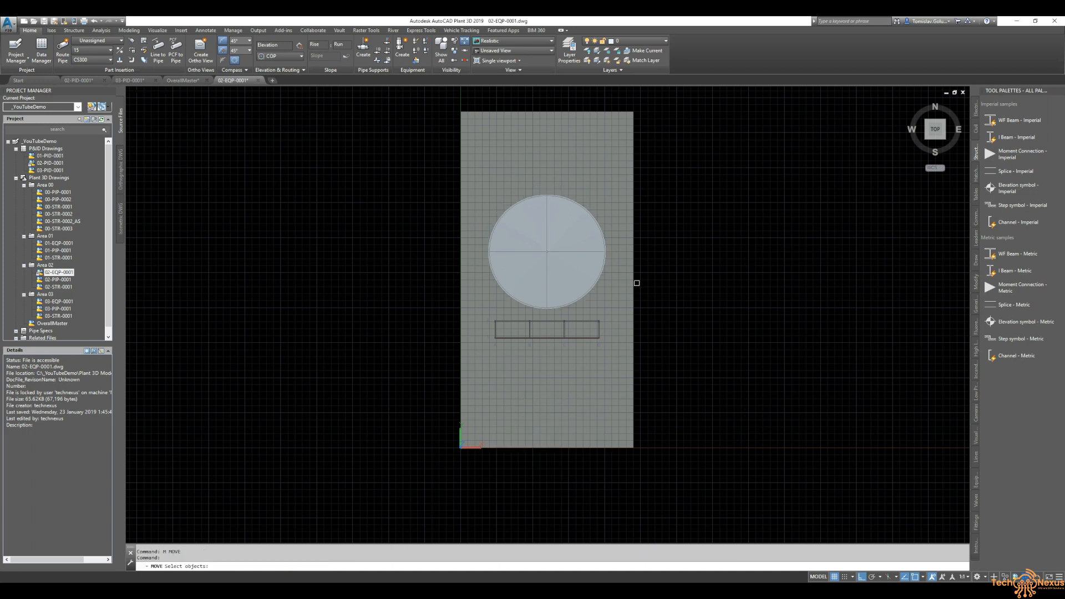
pyautogui.scroll(5, 541, 304)
pyautogui.press('Escape')
pyautogui.press('Escape')
pyautogui.scroll(-6, 452, 353)
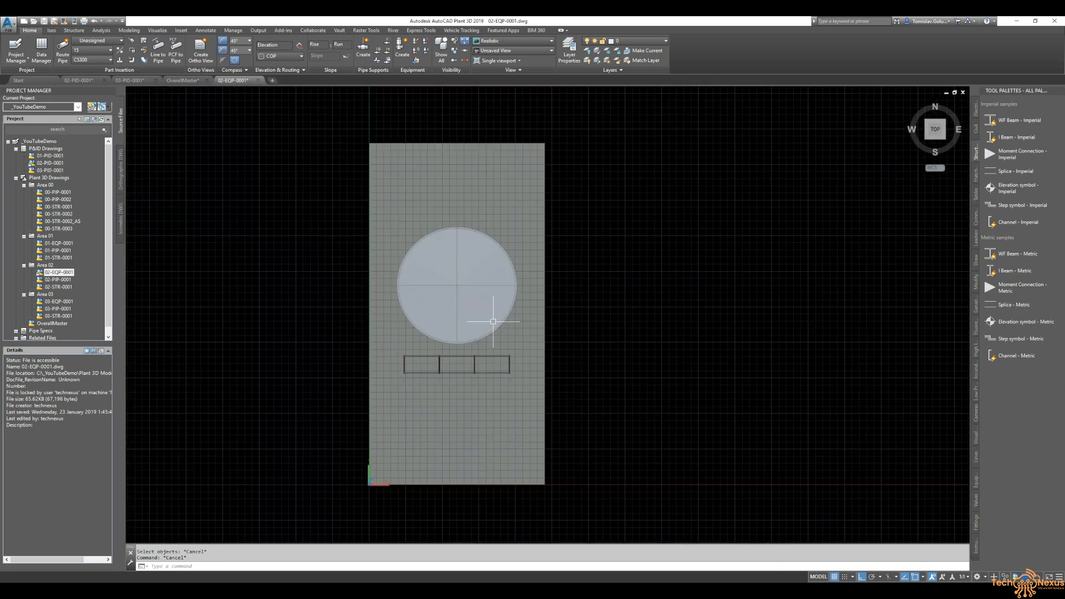
# - Move the tank a further 2500 upward
pyautogui.write('m')
pyautogui.press('Return')
pyautogui.click(494, 282)
pyautogui.press('Return')
pyautogui.click(643, 307)
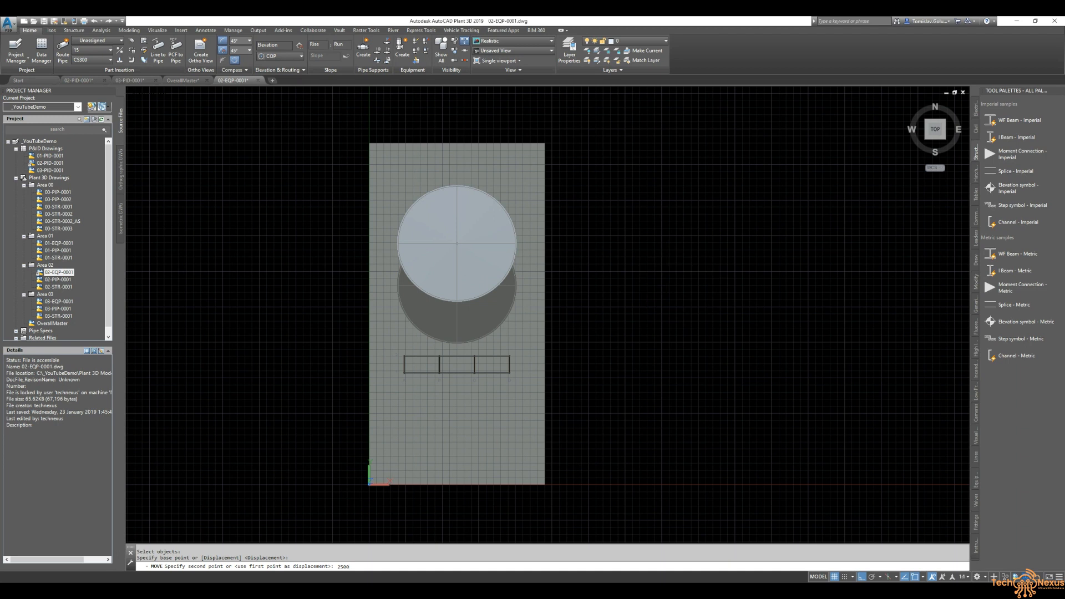
pyautogui.press('Return')
# - Zoom to extents, orbit to check the tank on the slab, and compare with the 02-PID-0001 drawing
pyautogui.write('z')
pyautogui.press('Return')
pyautogui.write('e')
pyautogui.press('Return')
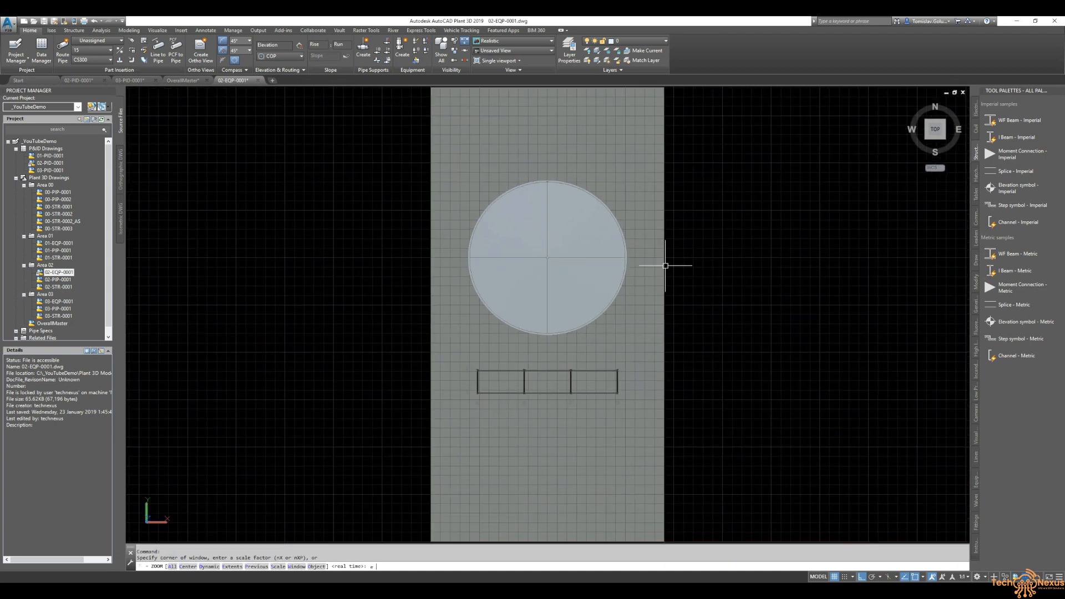
pyautogui.moveTo(699, 408); pyautogui.dragTo(613, 221, button='middle')
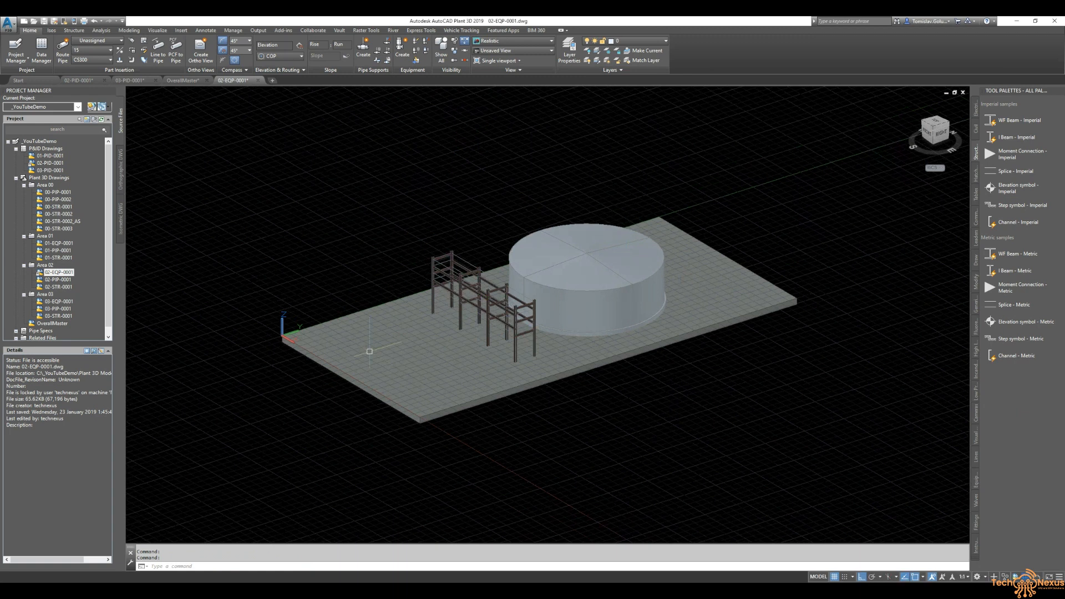
pyautogui.keyDown('shift'); pyautogui.moveTo(603, 346); pyautogui.dragTo(713, 391, button='middle'); pyautogui.keyUp('shift')
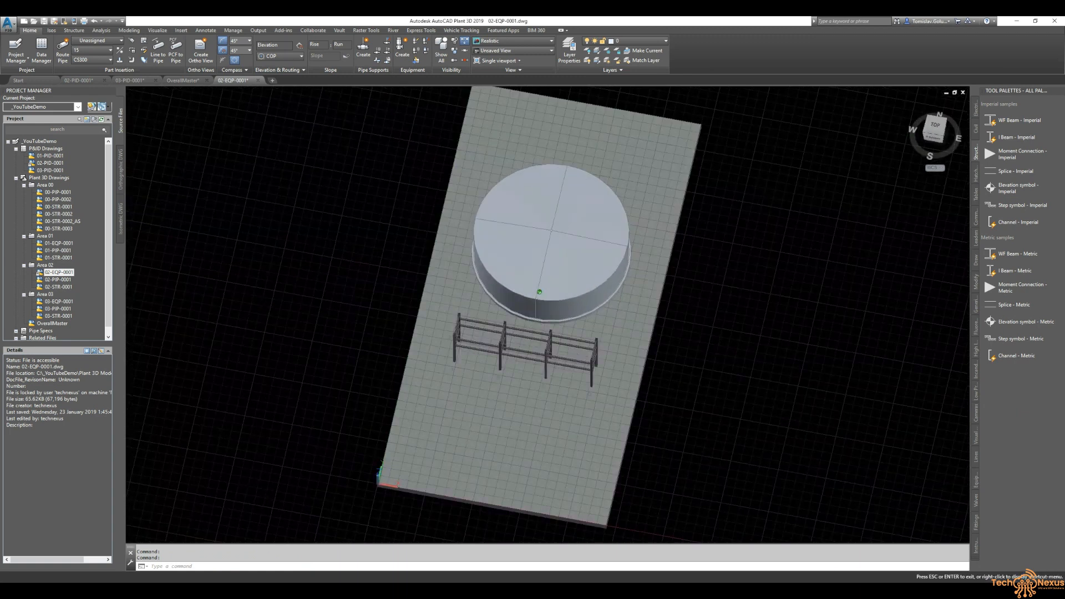
pyautogui.click(937, 132)
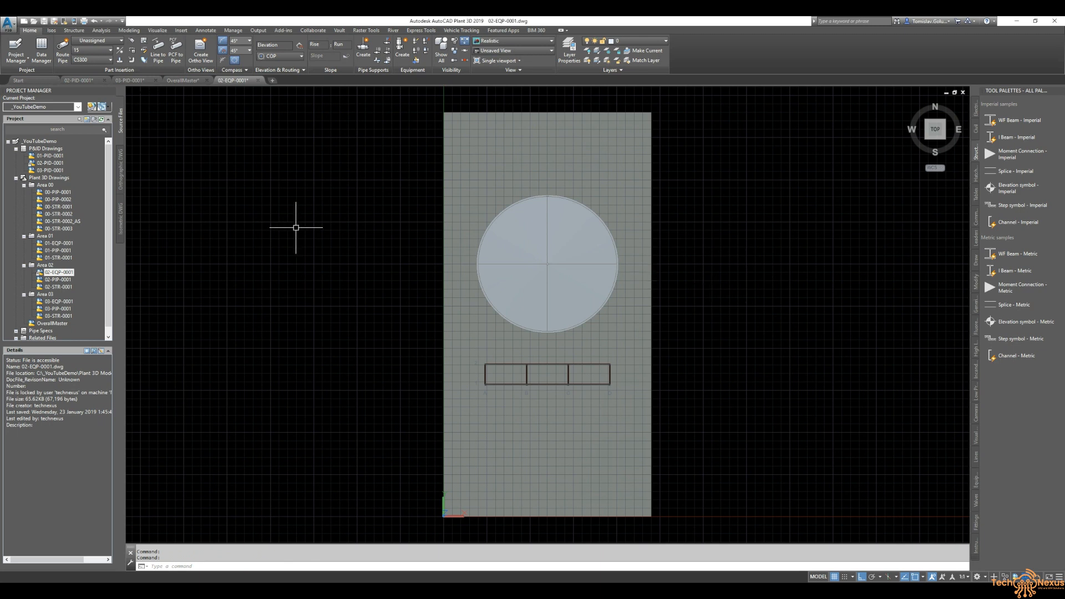
pyautogui.click(83, 80)
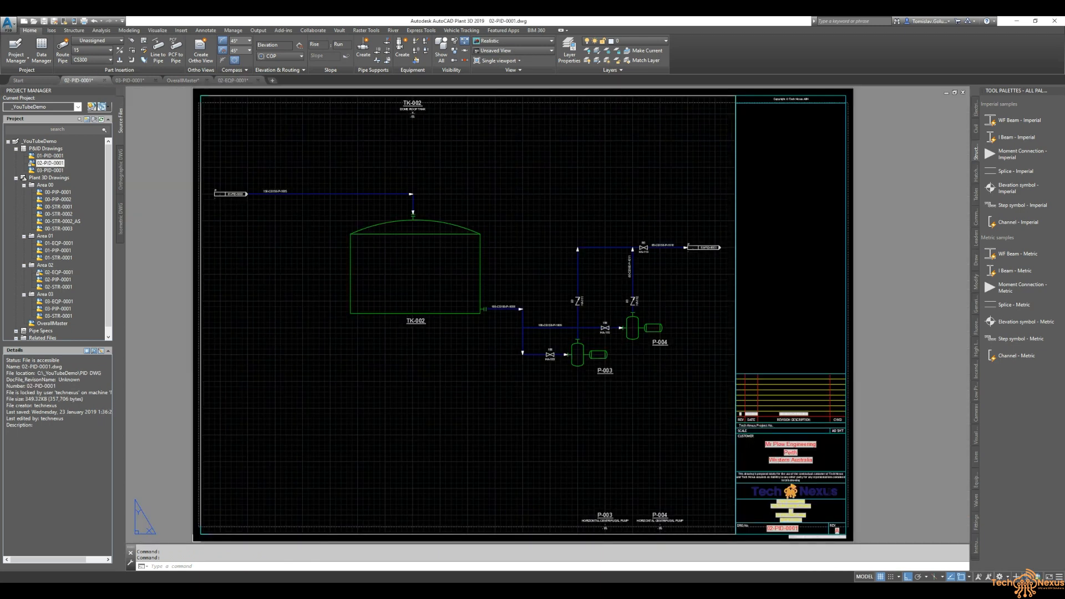
pyautogui.click(235, 81)
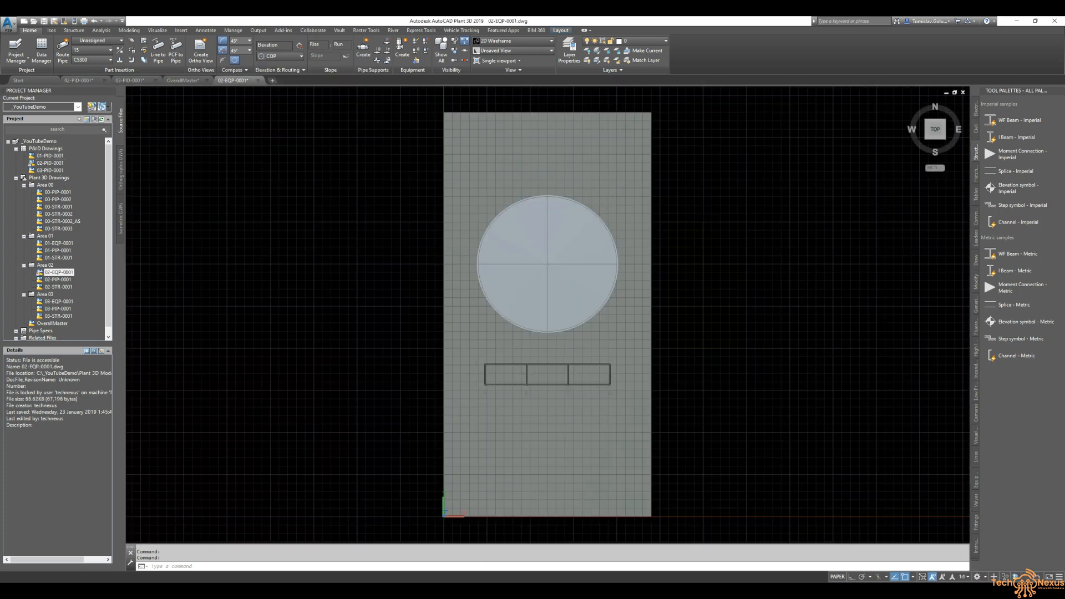
# - Open Create Equipment for a centrifugal pump and assign it the tag P-003
pyautogui.click(403, 48)
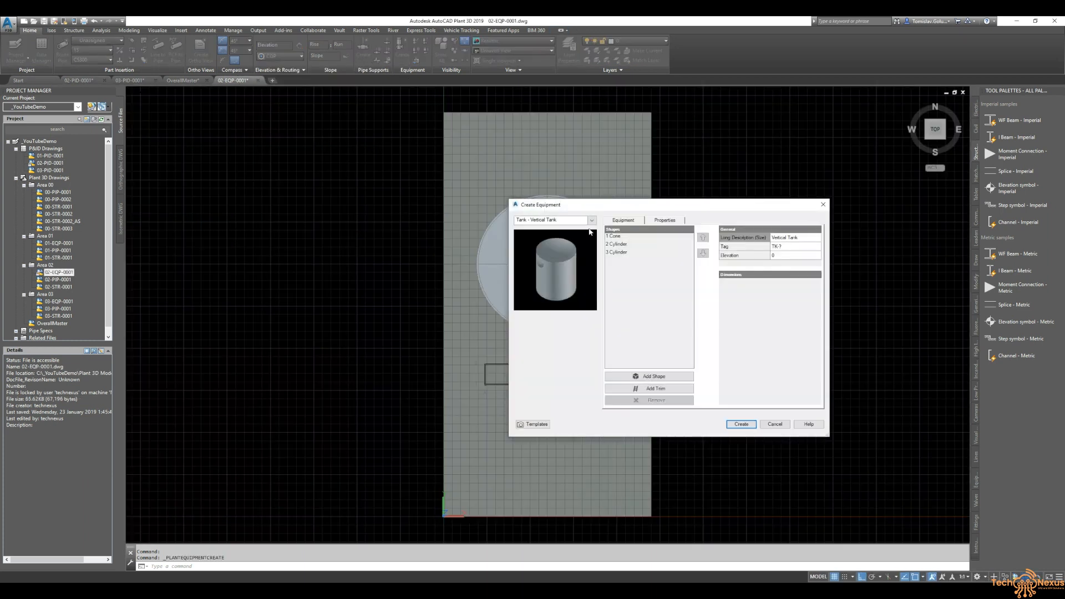
pyautogui.click(591, 221)
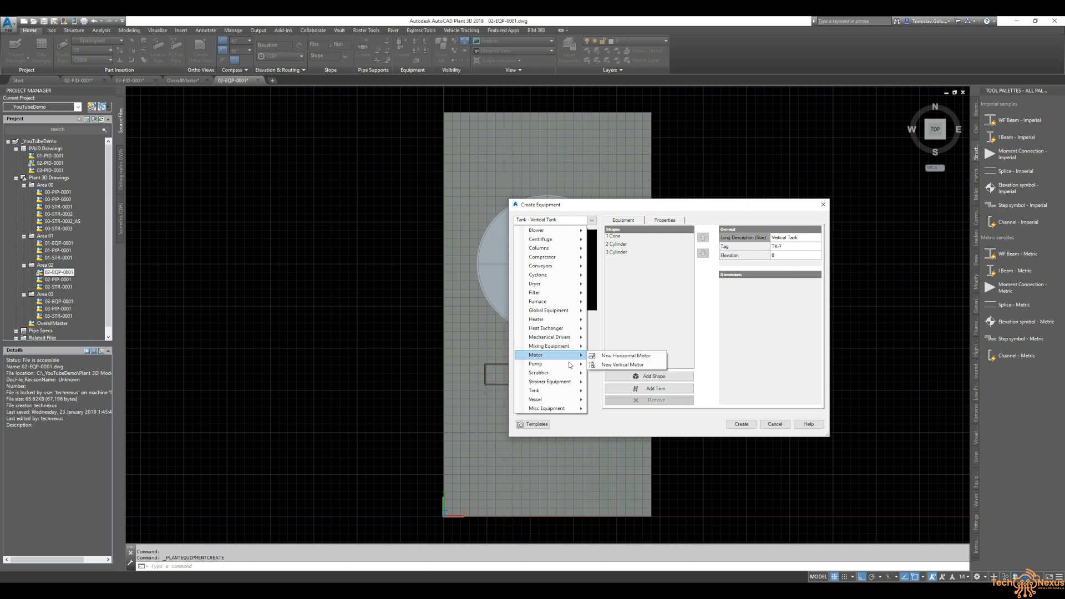
pyautogui.moveTo(569, 365)
pyautogui.click(638, 417)
pyautogui.click(689, 248)
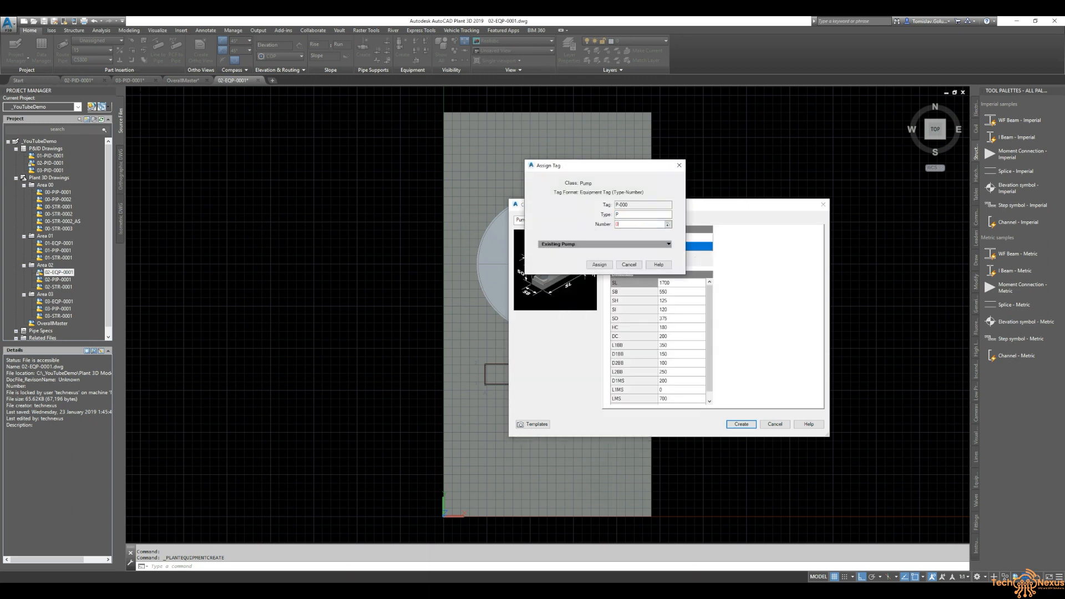
pyautogui.click(599, 265)
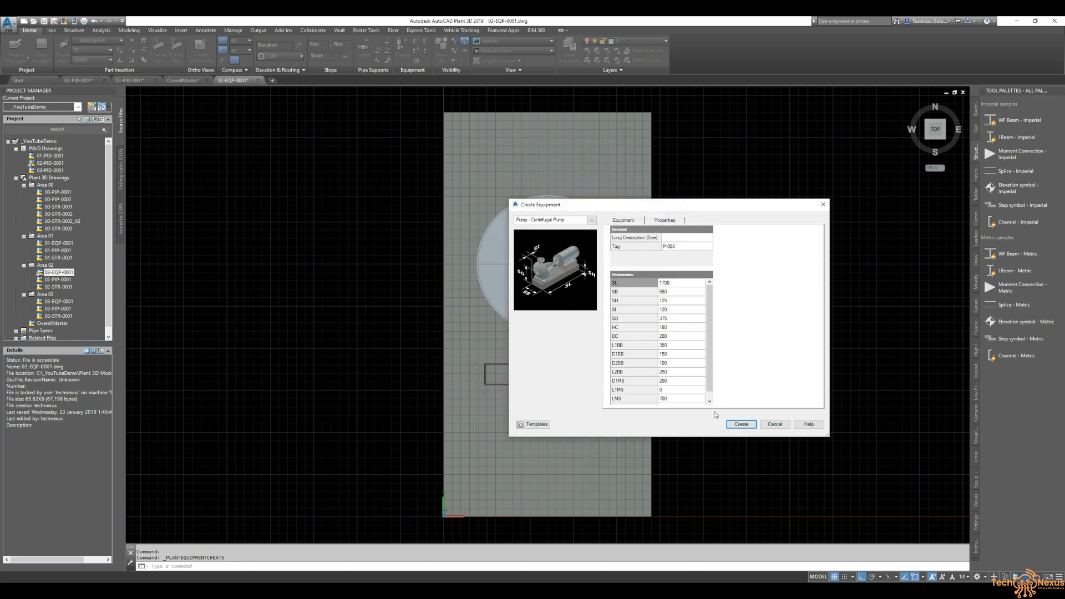
# - Create the P-003 pump at insertion point 0,0 and set its rotation
pyautogui.click(742, 424)
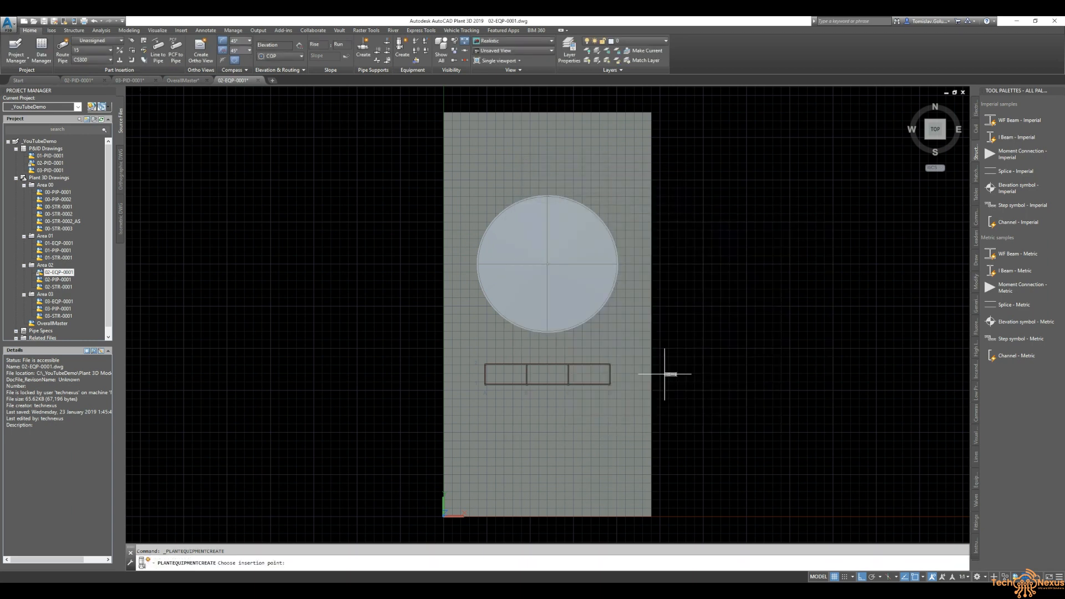
pyautogui.write('0,0')
pyautogui.press('Return')
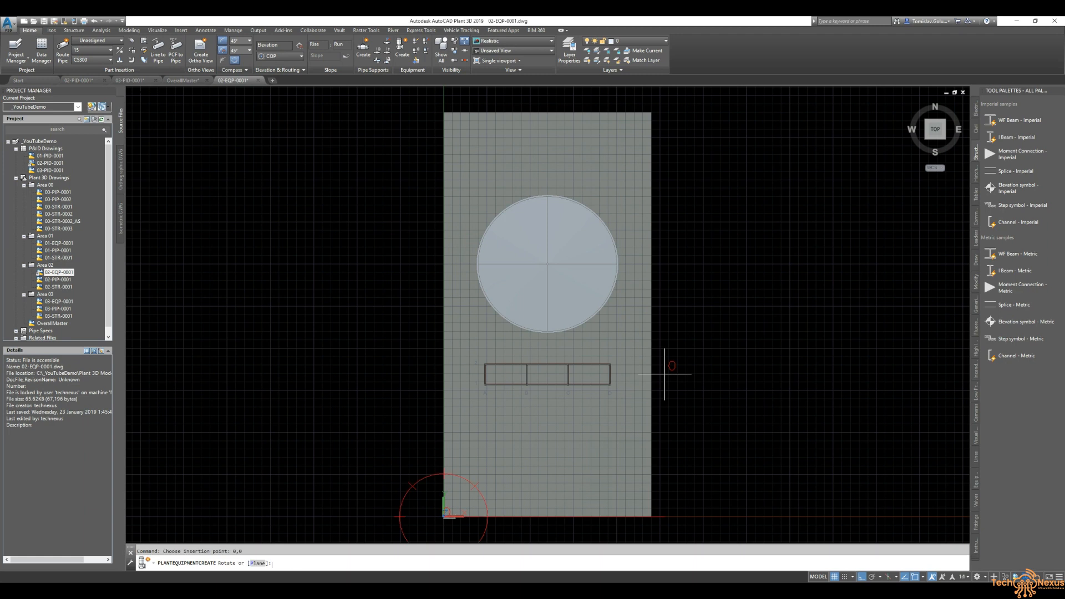
pyautogui.scroll(-4, 554, 231)
pyautogui.scroll(6, 524, 332)
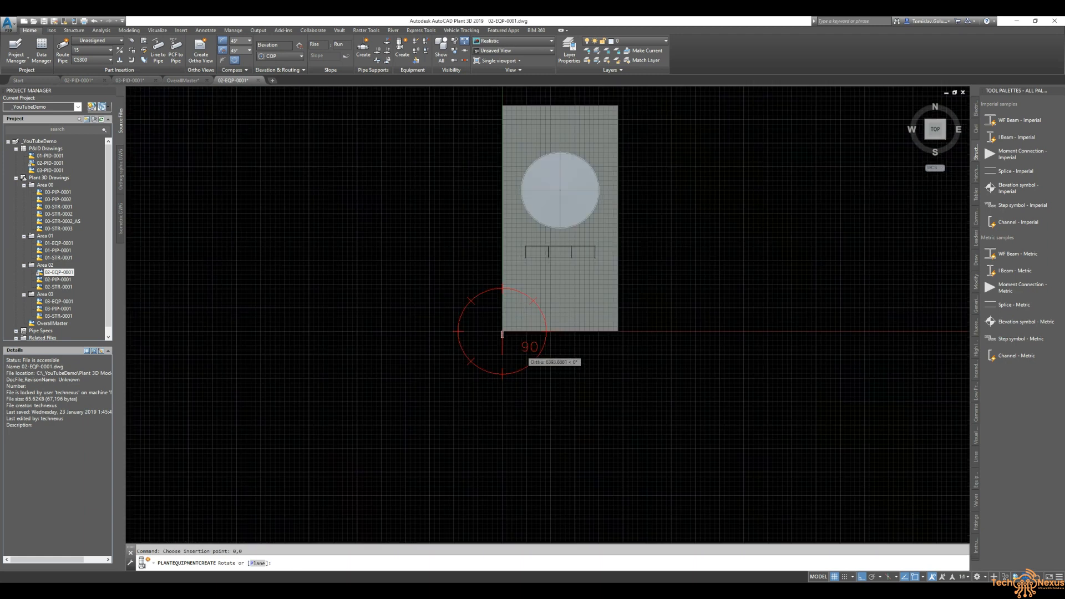
pyautogui.click(482, 340)
pyautogui.moveTo(636, 266); pyautogui.dragTo(596, 393, button='middle')
pyautogui.moveTo(585, 202); pyautogui.dragTo(557, 273, button='middle')
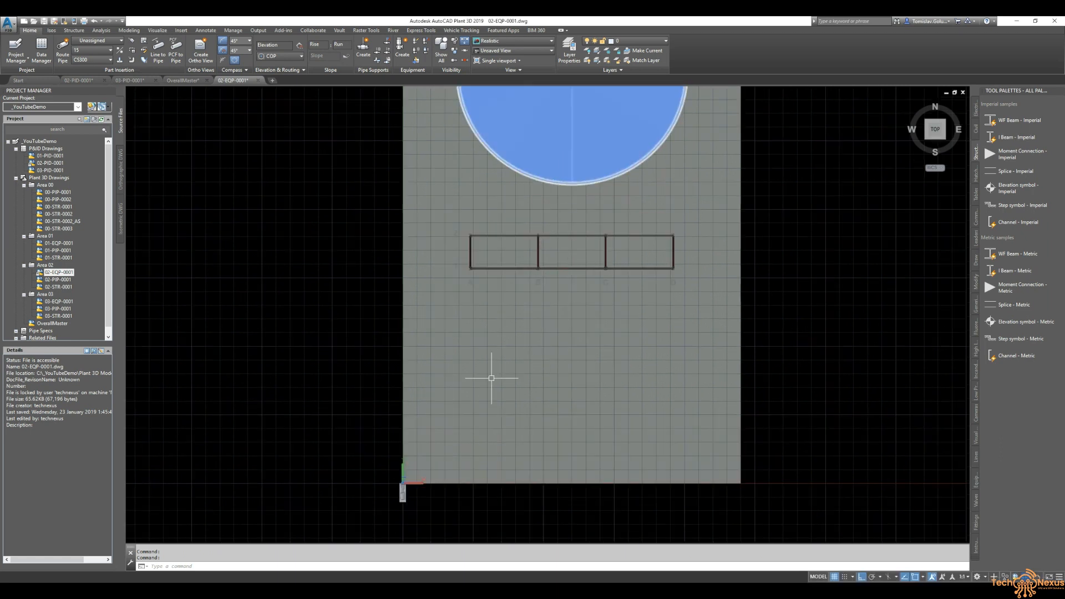
# - Move the pump 15000 to the right
pyautogui.write('m')
pyautogui.press('Return')
pyautogui.click(414, 515)
pyautogui.click(392, 502)
pyautogui.press('Return')
pyautogui.click(510, 498)
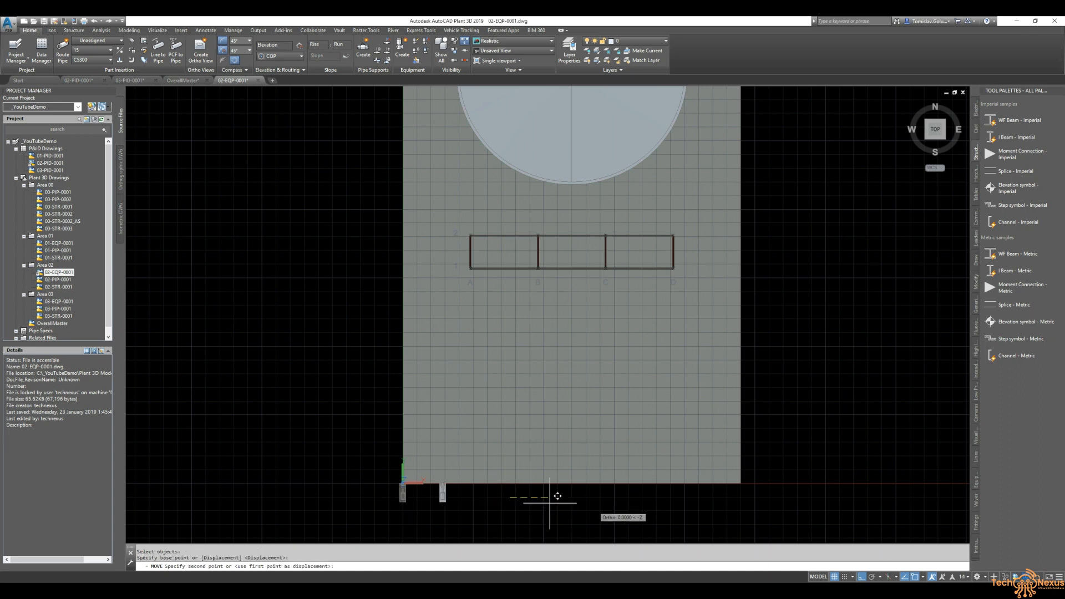
pyautogui.write('15000')
pyautogui.press('Return')
# - Move the pump 22500 upward toward the pipe rack
pyautogui.press('Return')
pyautogui.click(615, 506)
pyautogui.click(571, 495)
pyautogui.press('Return')
pyautogui.click(869, 478)
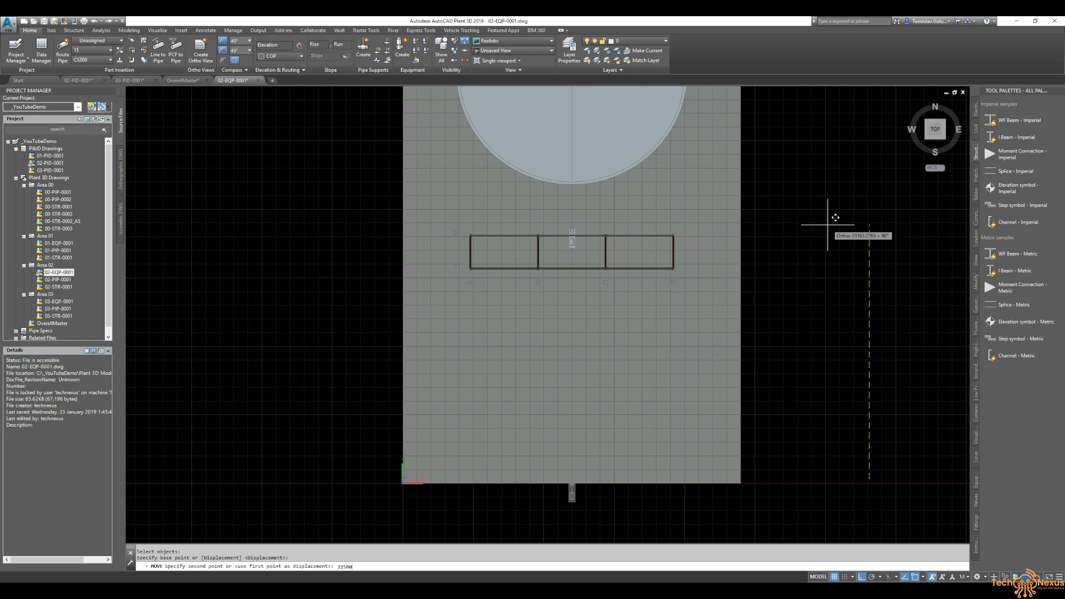
pyautogui.write('22500')
pyautogui.press('Return')
# - Move the pump a further 750 upward
pyautogui.scroll(5, 611, 239)
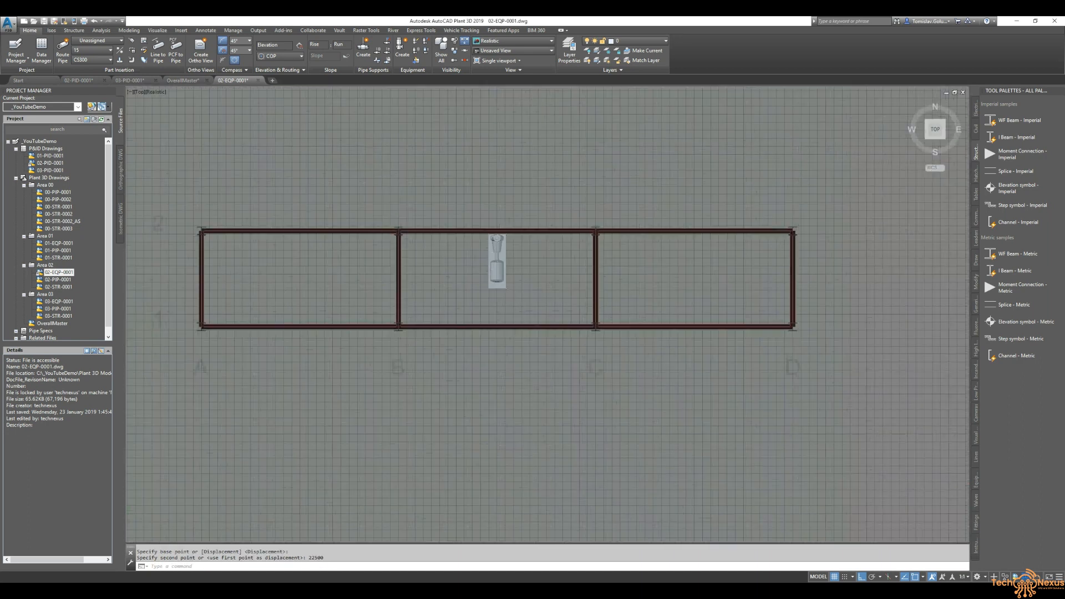
pyautogui.scroll(3, 455, 213)
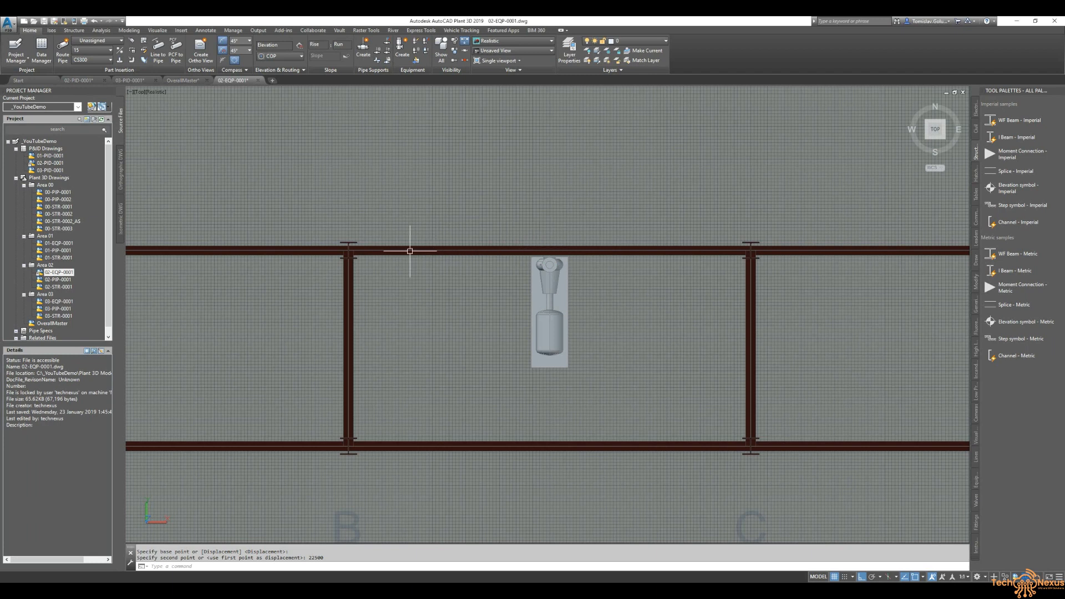
pyautogui.press('space')
pyautogui.click(546, 291)
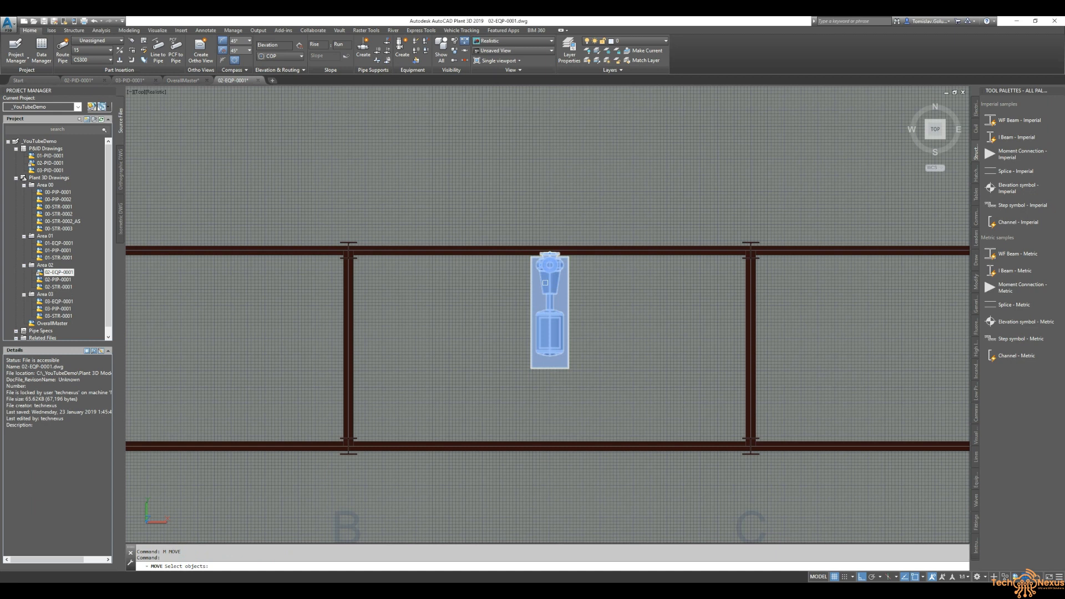
pyautogui.press('space')
pyautogui.click(471, 365)
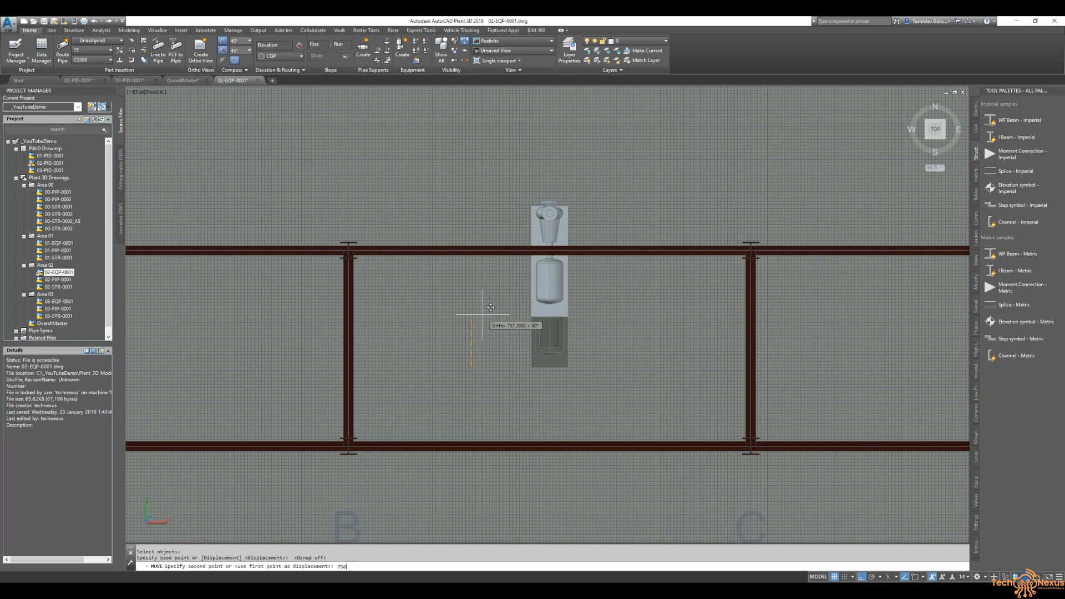
pyautogui.write('750')
pyautogui.press('Return')
# - Move the pump 1000 to the left
pyautogui.scroll(-2, 482, 315)
pyautogui.moveTo(544, 311); pyautogui.dragTo(603, 311, button='middle')
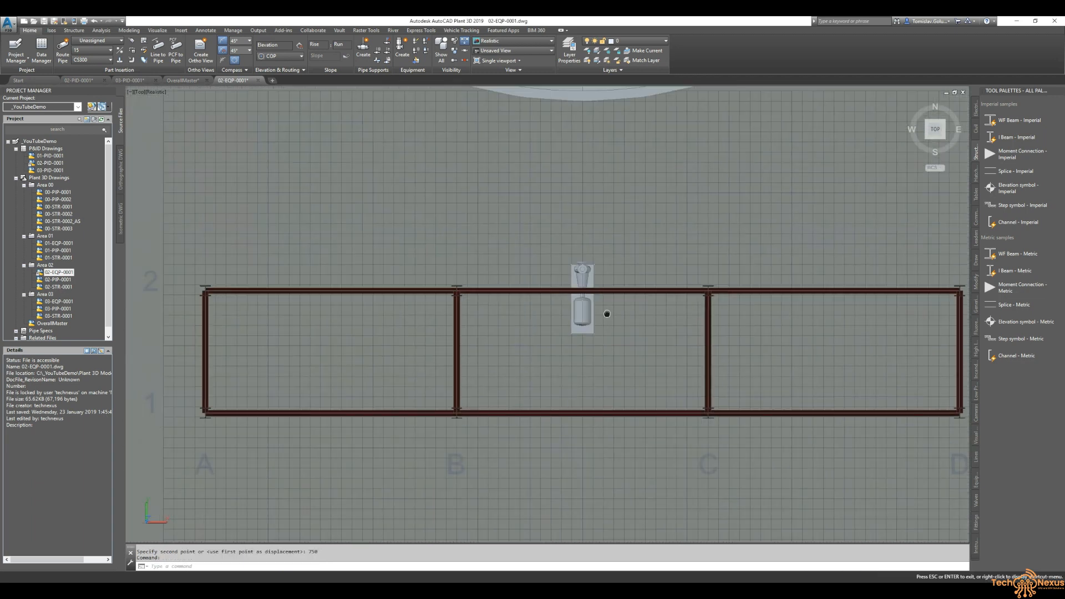
pyautogui.moveTo(620, 206); pyautogui.dragTo(578, 292, button='middle')
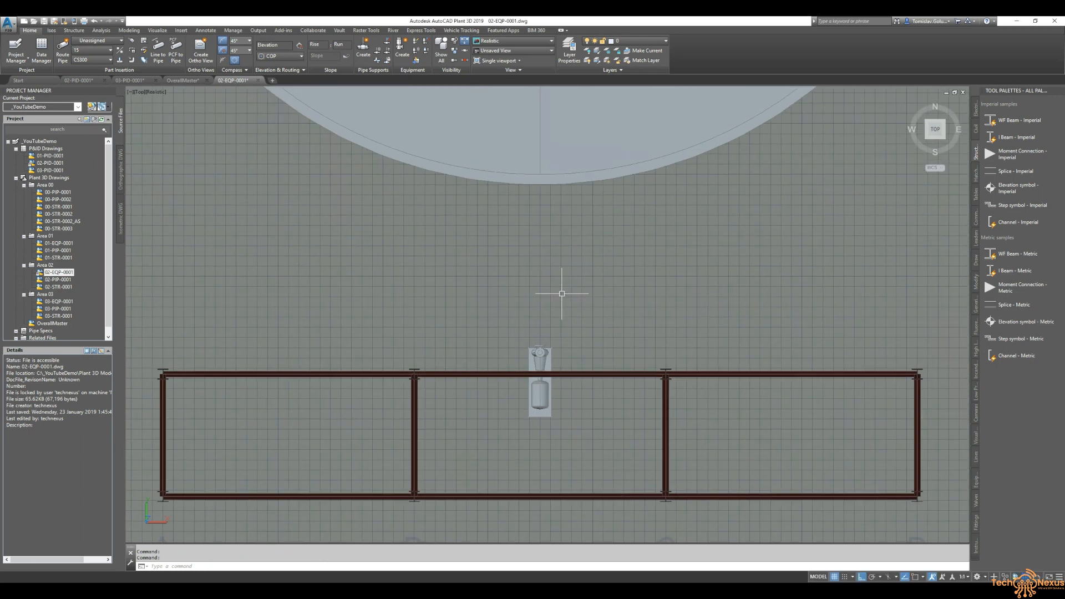
pyautogui.press('Escape')
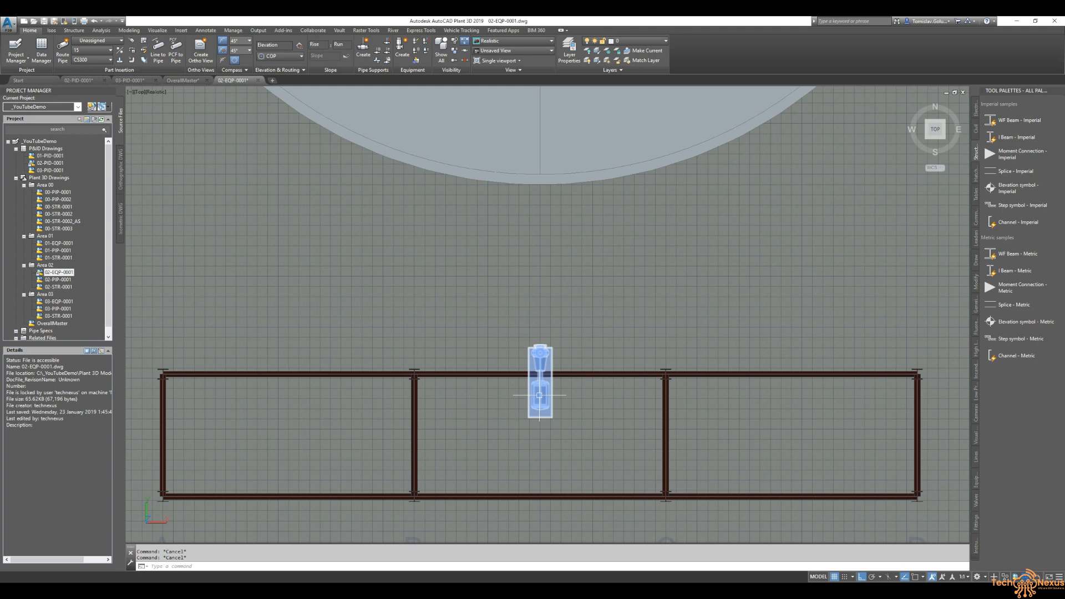
pyautogui.moveTo(539, 395)
pyautogui.press('Return')
pyautogui.click(540, 394)
pyautogui.press('Return')
pyautogui.click(541, 444)
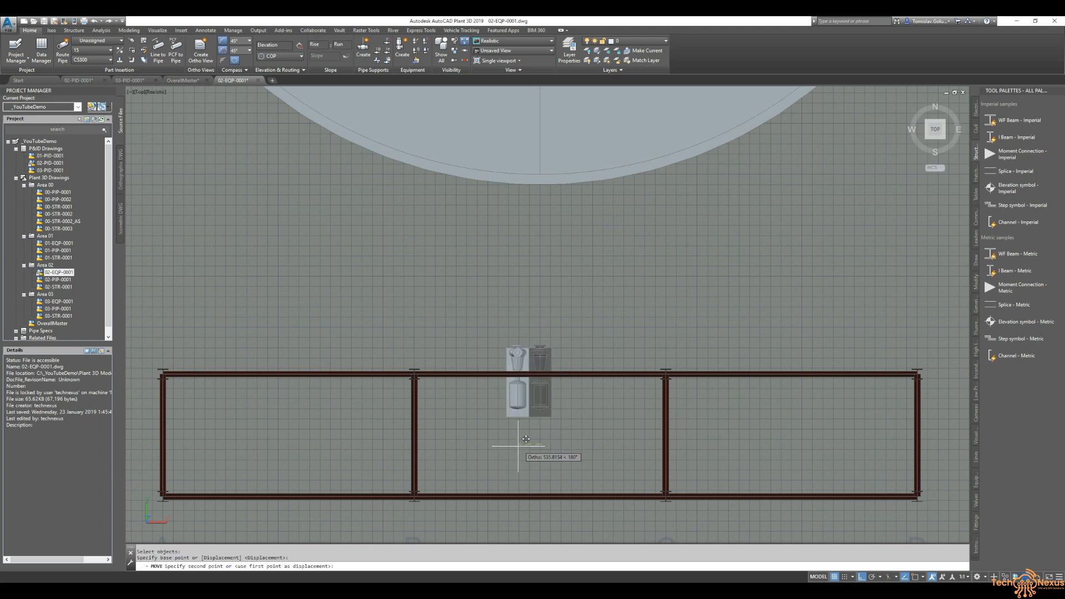
pyautogui.press('Return')
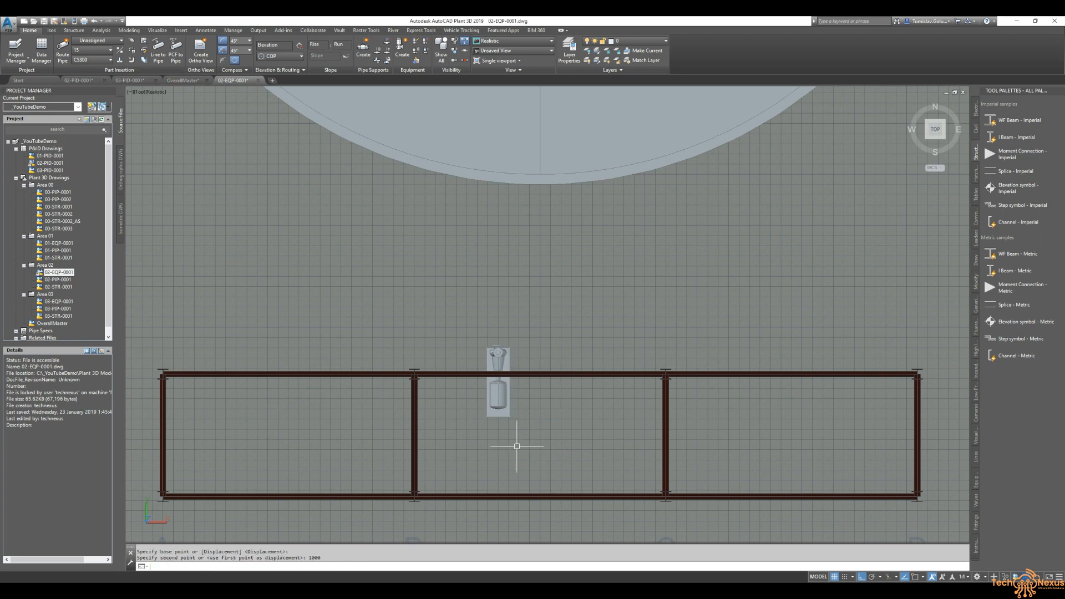
# - Copy the pump 2000 to the right
pyautogui.write('co')
pyautogui.press('Return')
pyautogui.click(498, 388)
pyautogui.press('Return')
pyautogui.click(551, 438)
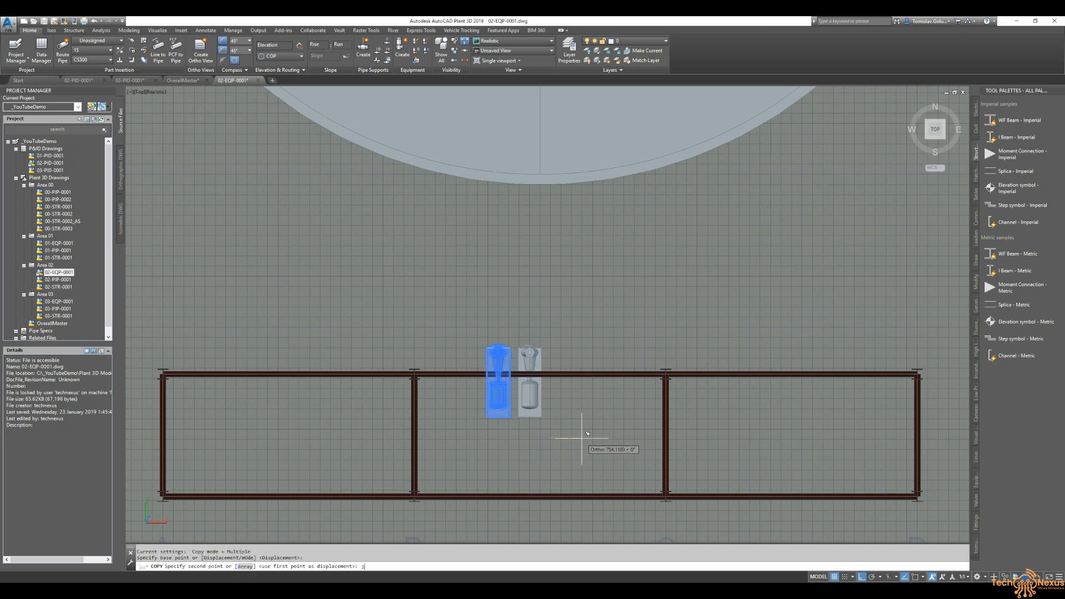
pyautogui.write('2000')
pyautogui.press('Return')
pyautogui.press('Return')
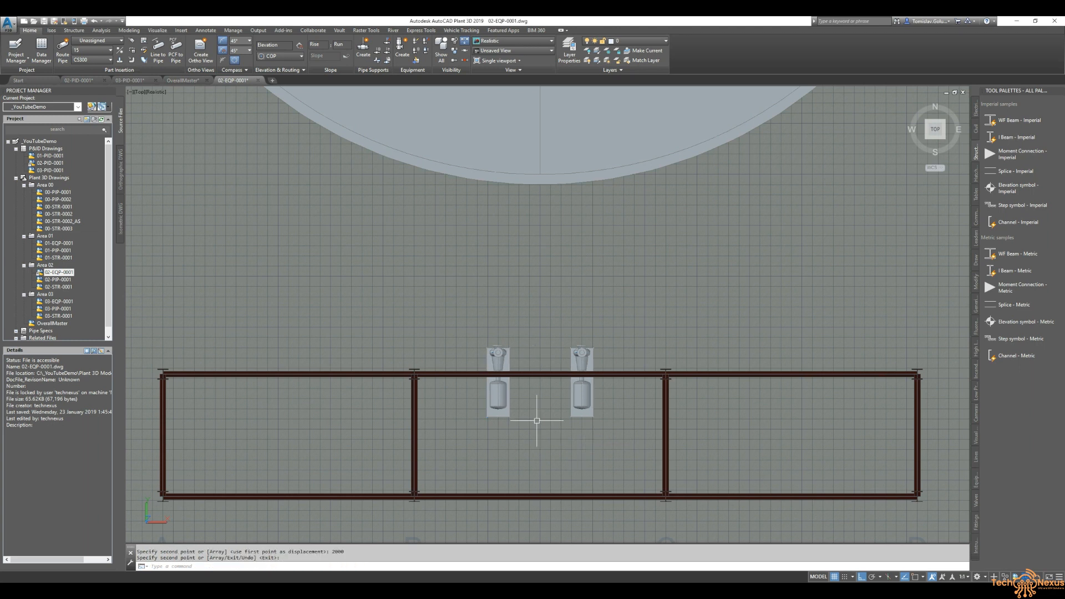
pyautogui.rightClick(504, 404)
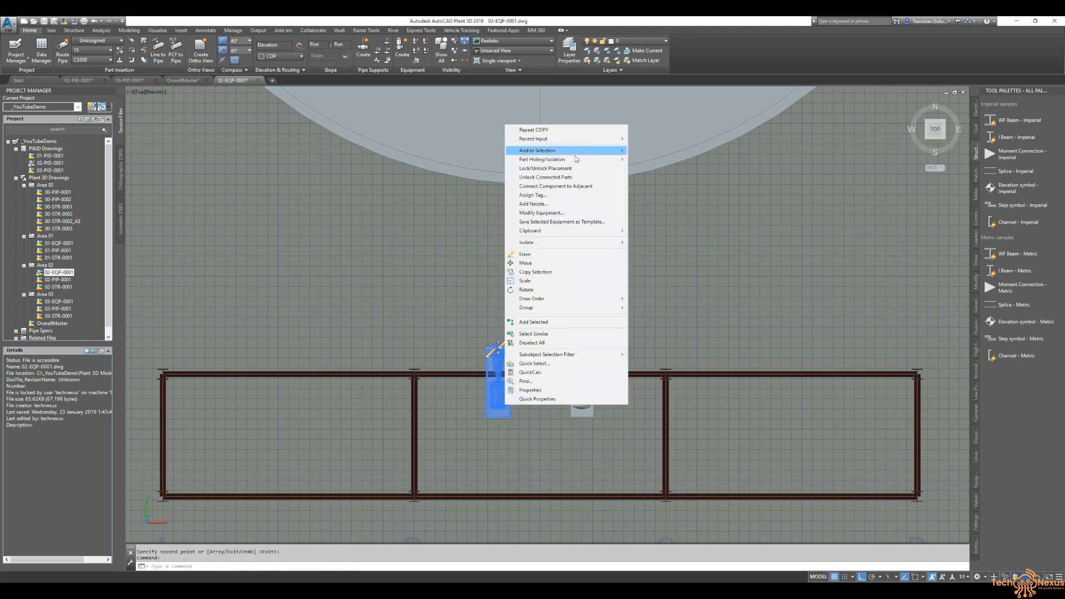
pyautogui.click(574, 195)
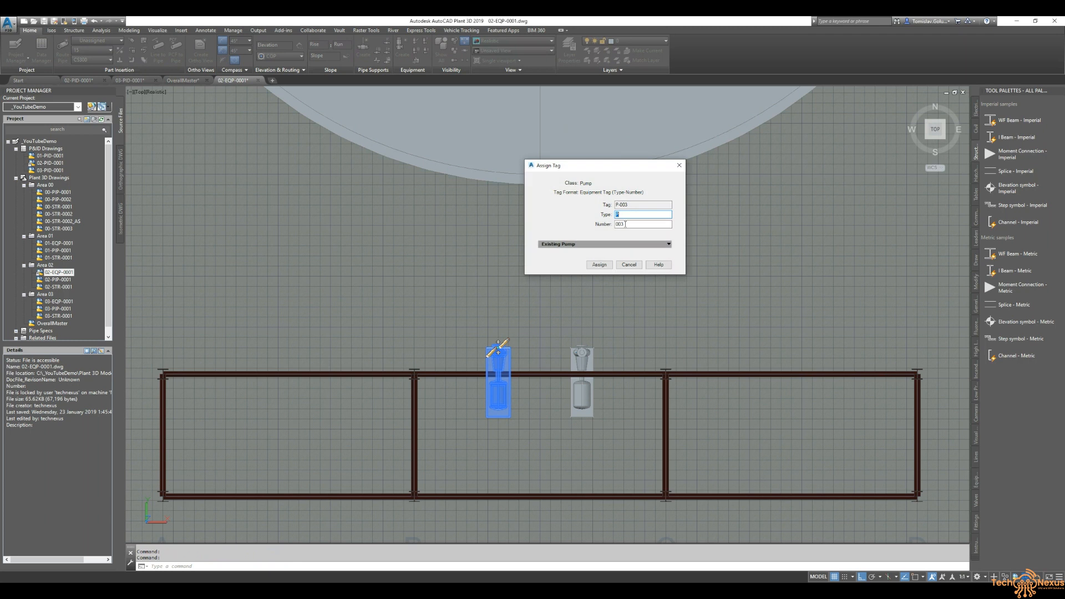
pyautogui.click(629, 265)
pyautogui.click(583, 368)
pyautogui.rightClick(588, 358)
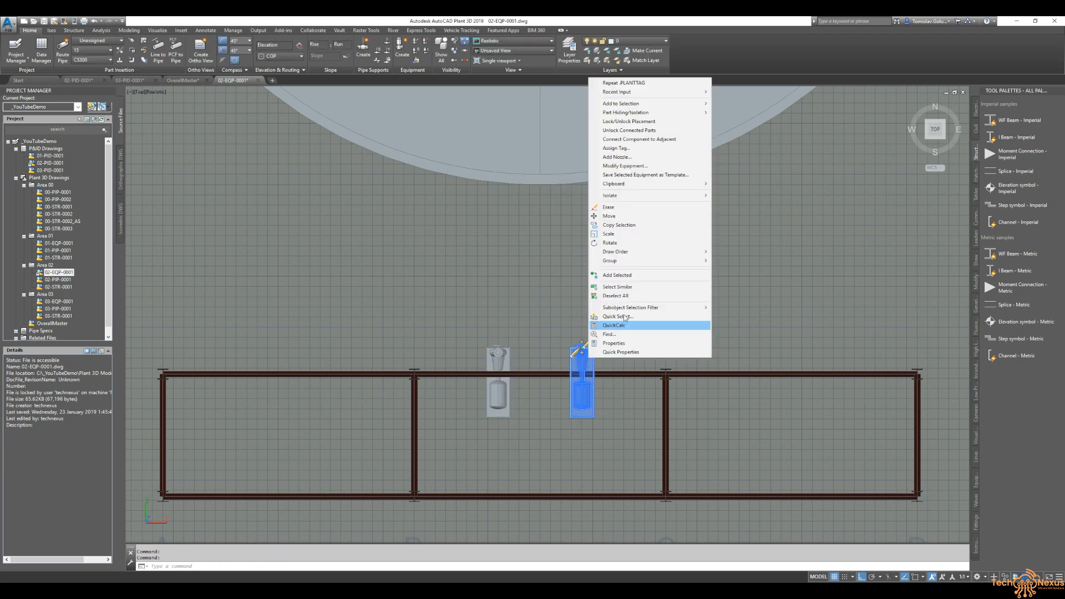
pyautogui.press('Escape')
pyautogui.press('Escape')
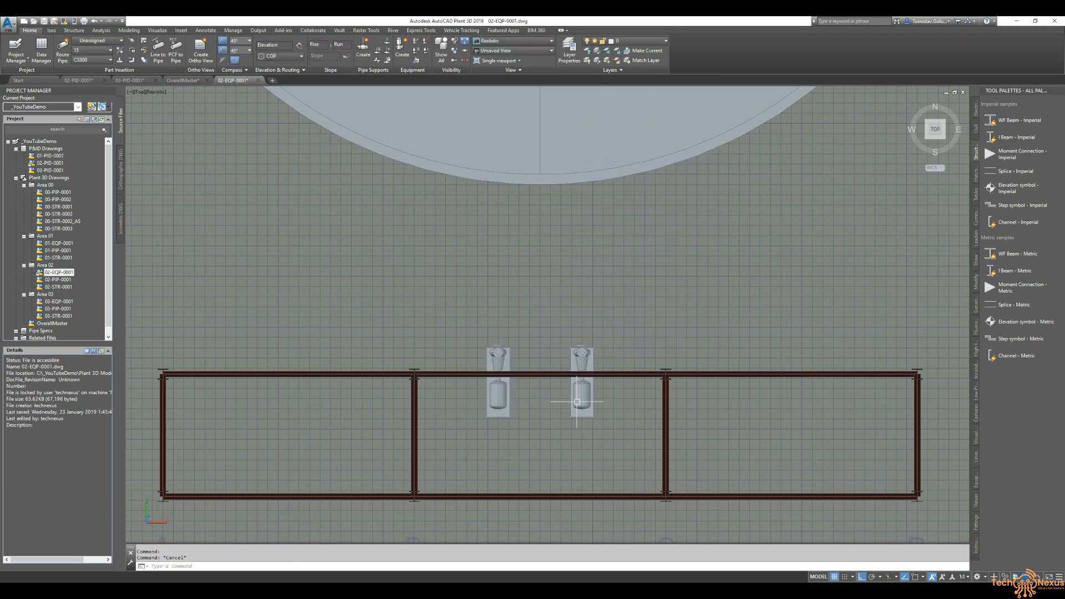
# - Assign an equipment tag to the copied pump
pyautogui.rightClick(574, 403)
pyautogui.click(637, 185)
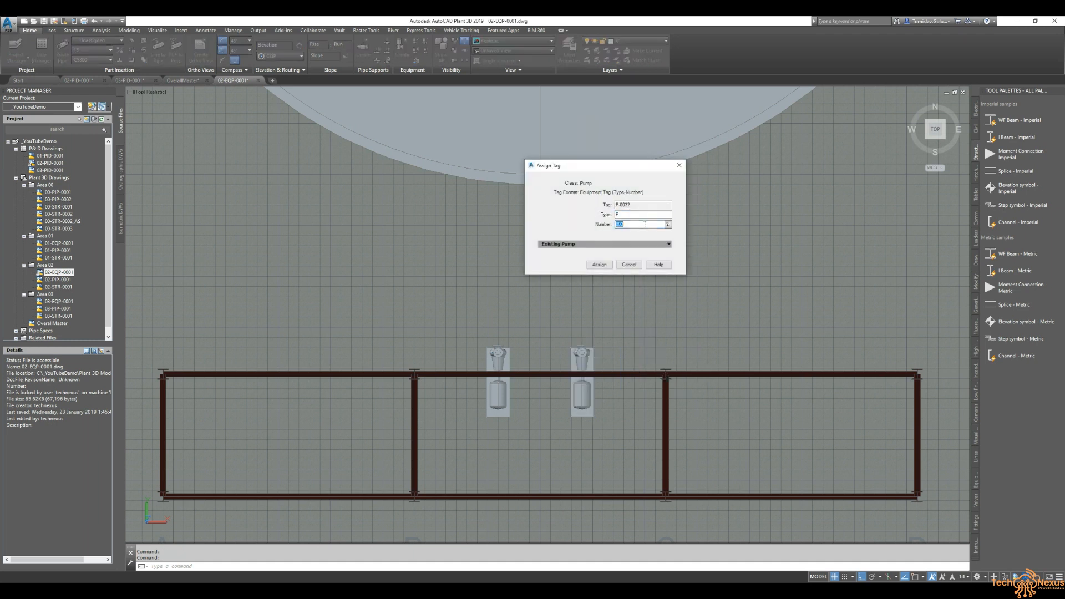
pyautogui.click(599, 265)
# - Switch the 3D view's visual style to 2D Wireframe
pyautogui.scroll(-2, 604, 264)
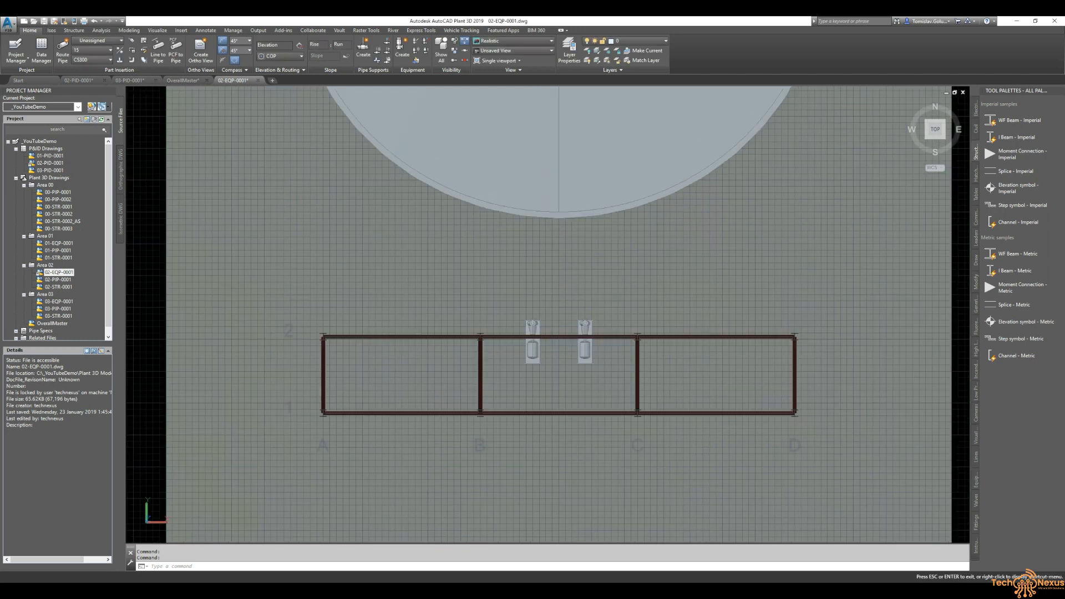
pyautogui.keyDown('shift'); pyautogui.moveTo(673, 335); pyautogui.dragTo(402, 195, button='middle'); pyautogui.keyUp('shift')
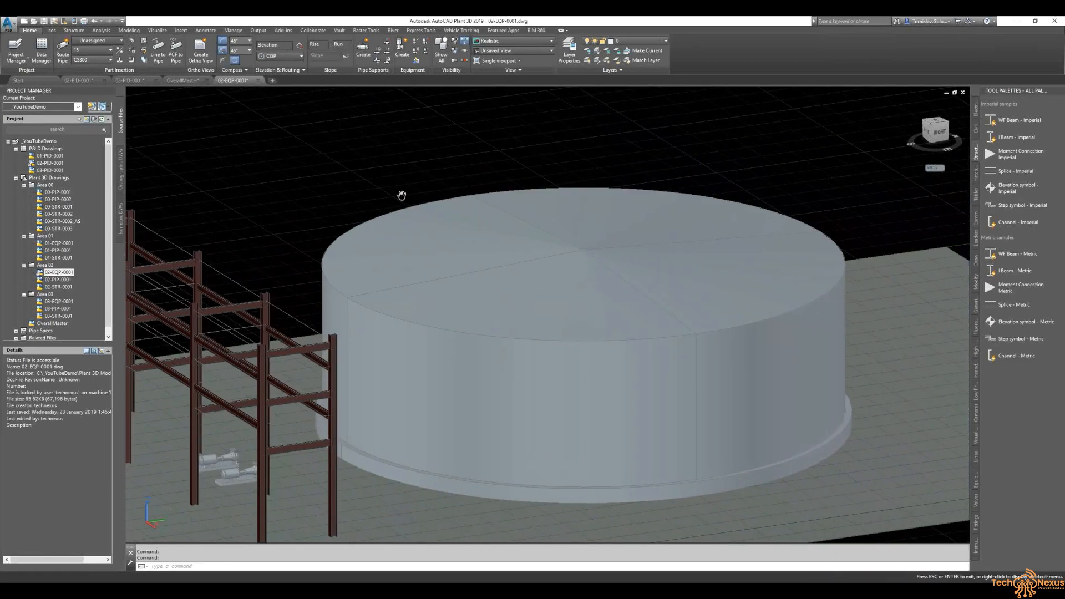
pyautogui.click(173, 93)
pyautogui.click(200, 106)
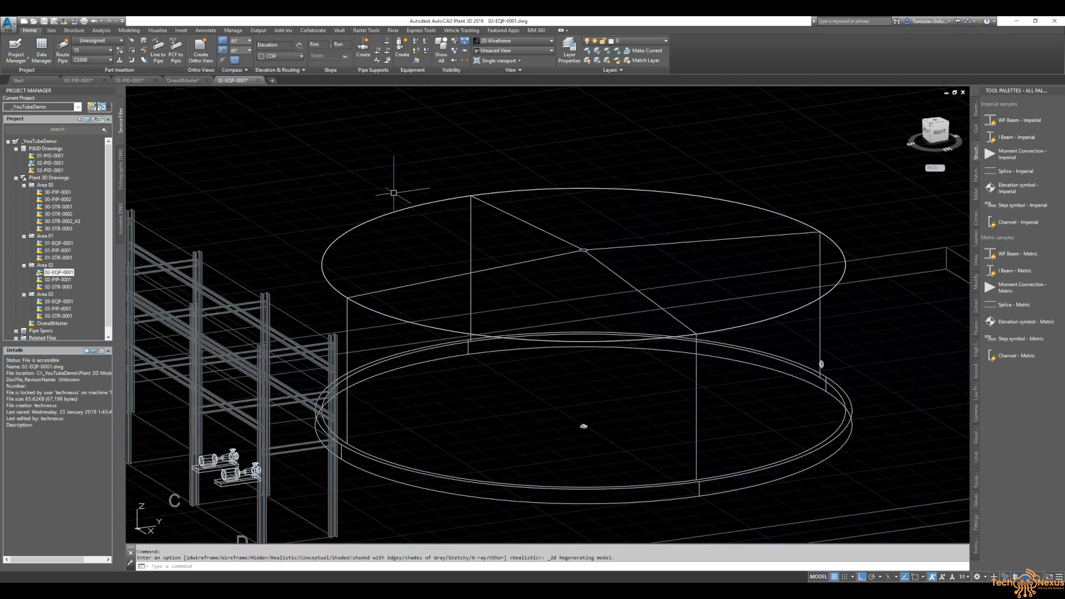
# - Delete the small stray ring object inside the tank
pyautogui.moveTo(560, 338); pyautogui.dragTo(481, 285, button='middle')
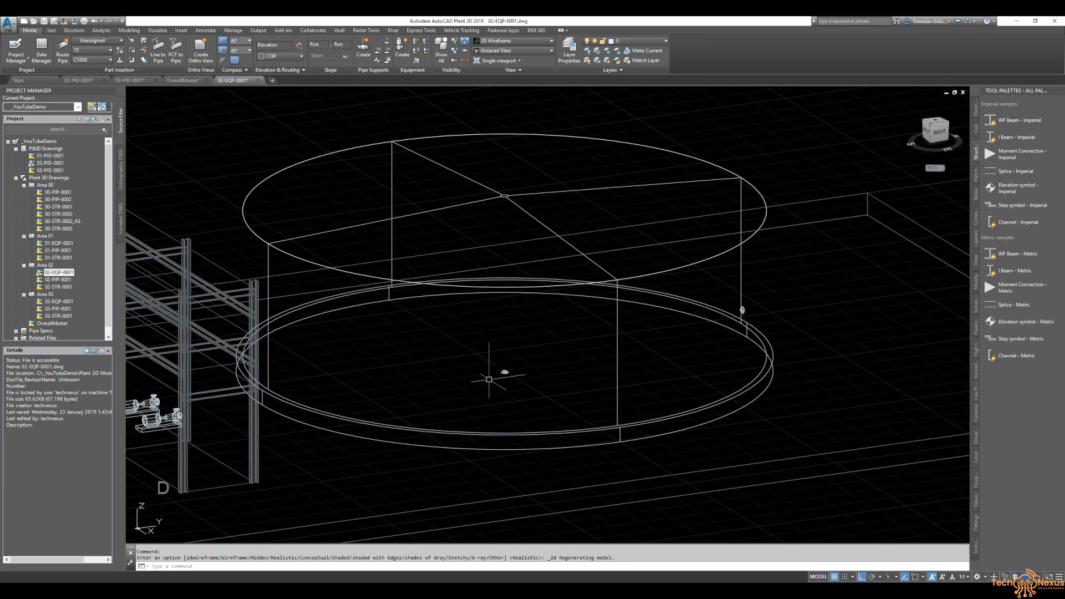
pyautogui.scroll(-10, 501, 374)
pyautogui.scroll(4, 495, 333)
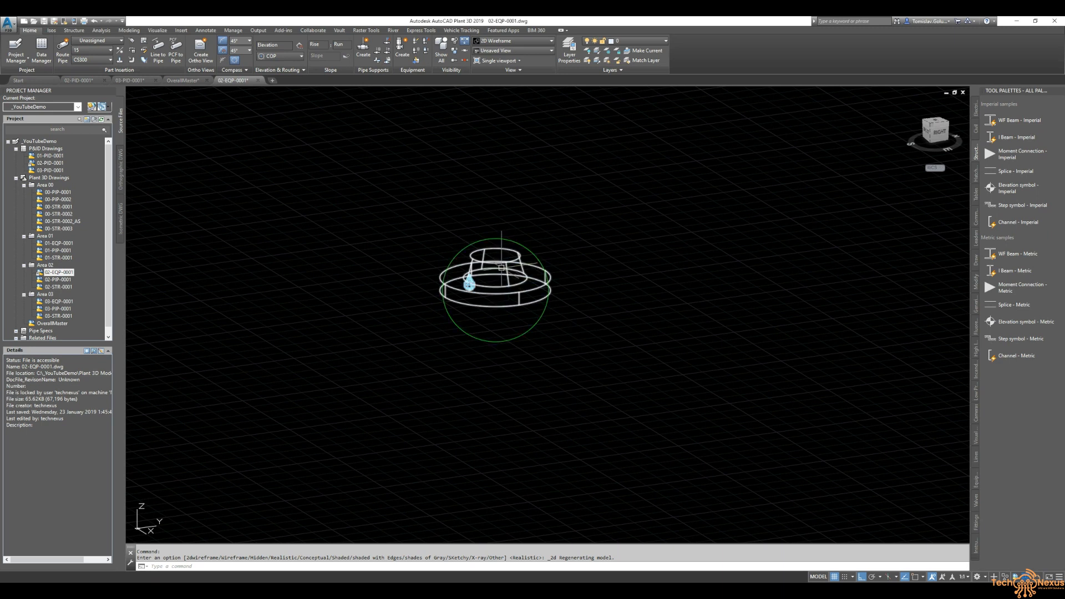
pyautogui.click(469, 284)
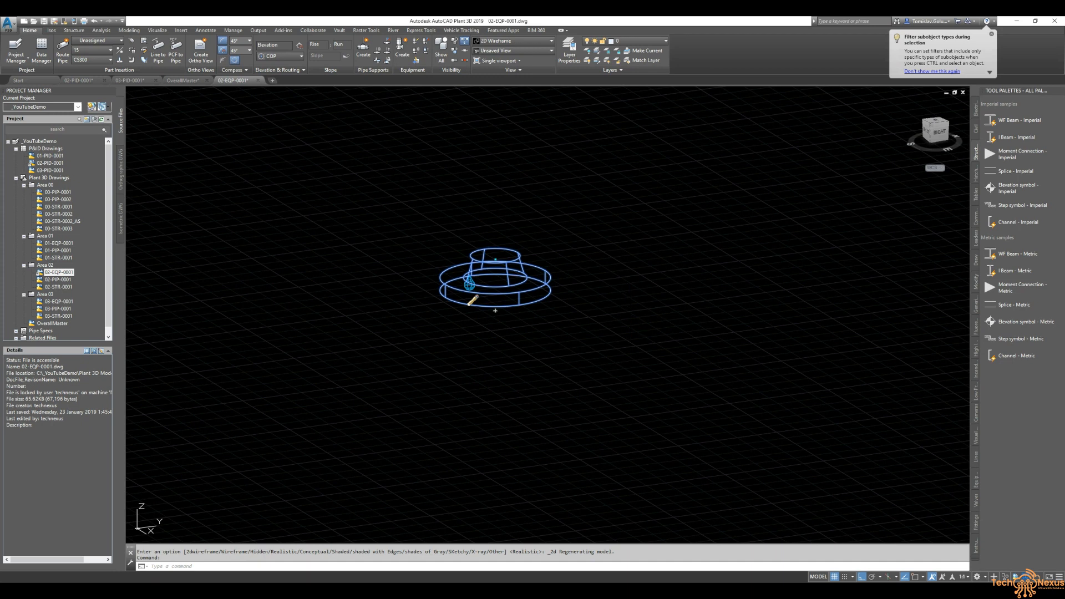
pyautogui.press('Delete')
# - Delete another stray object inside the tank
pyautogui.scroll(-5, 352, 340)
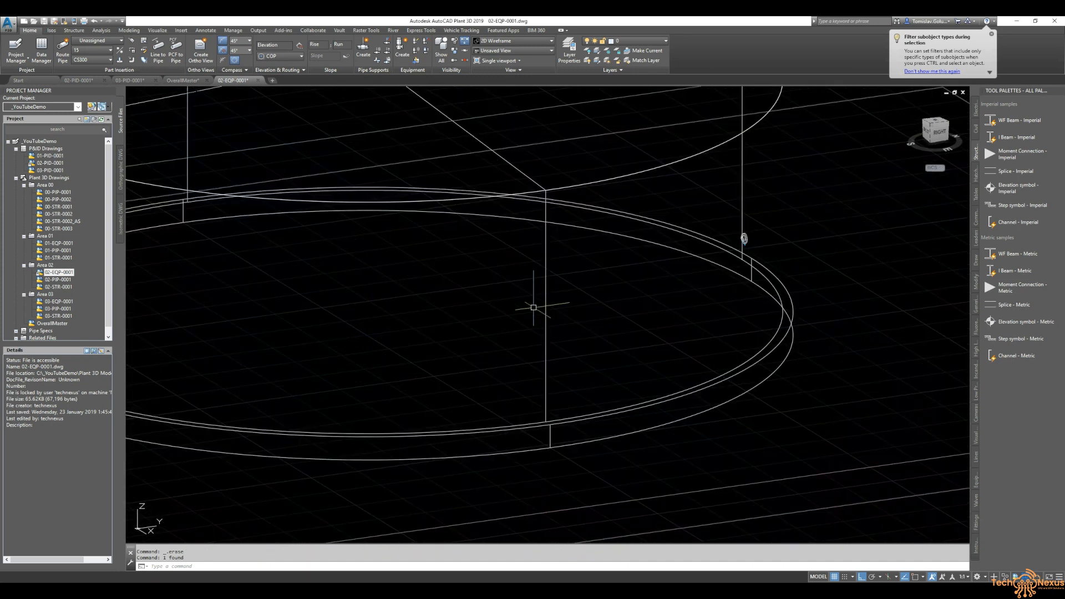
pyautogui.scroll(6, 822, 228)
pyautogui.click(516, 298)
pyautogui.press('Delete')
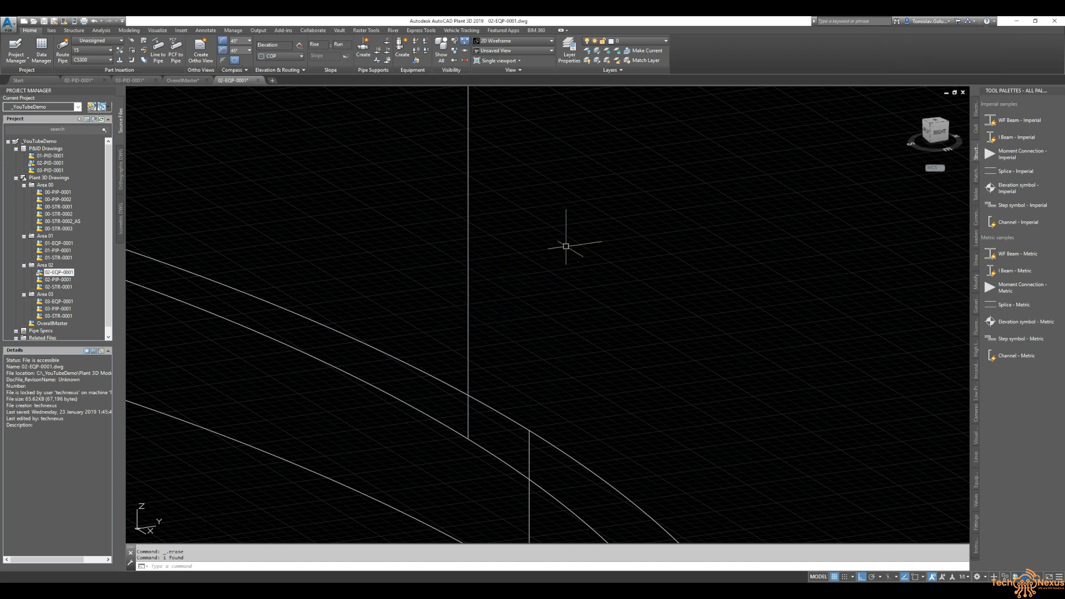
# - Zoom to extents and switch to the 02-PID-0001 drawing
pyautogui.write('z')
pyautogui.press('Return')
pyautogui.write('e')
pyautogui.press('Return')
pyautogui.click(78, 80)
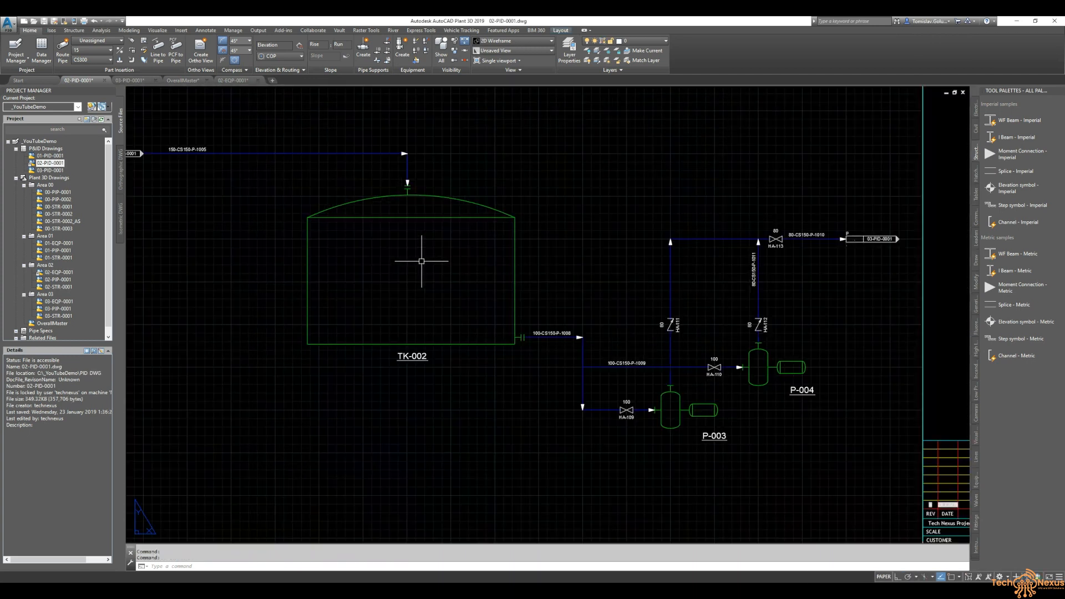
# - Try to annotate the tank's top nozzle in the P&ID with the oval tag style
pyautogui.doubleClick(383, 182)
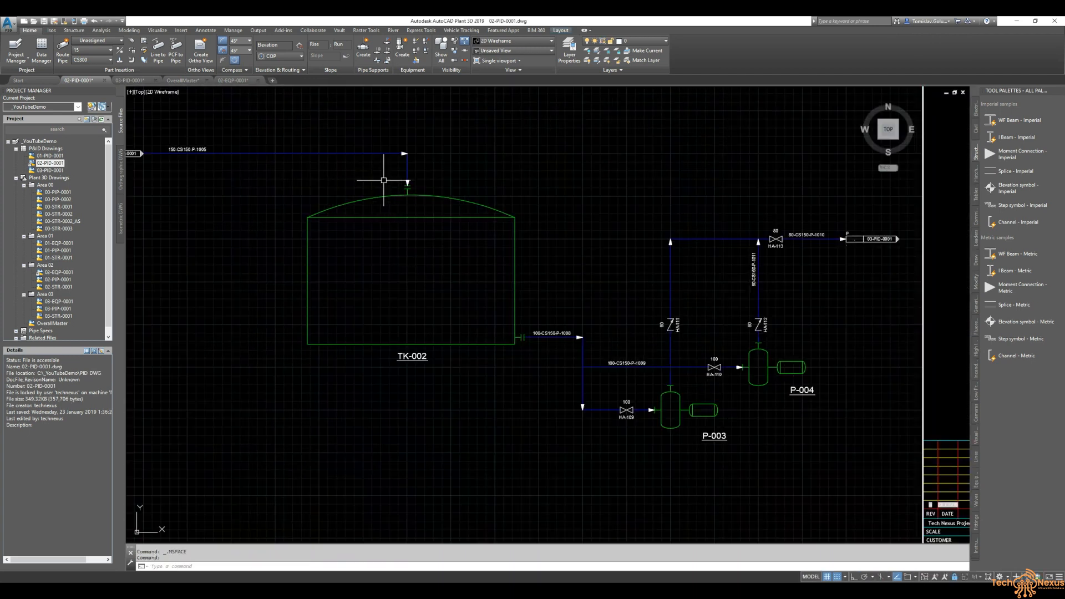
pyautogui.scroll(5, 383, 180)
pyautogui.click(438, 216)
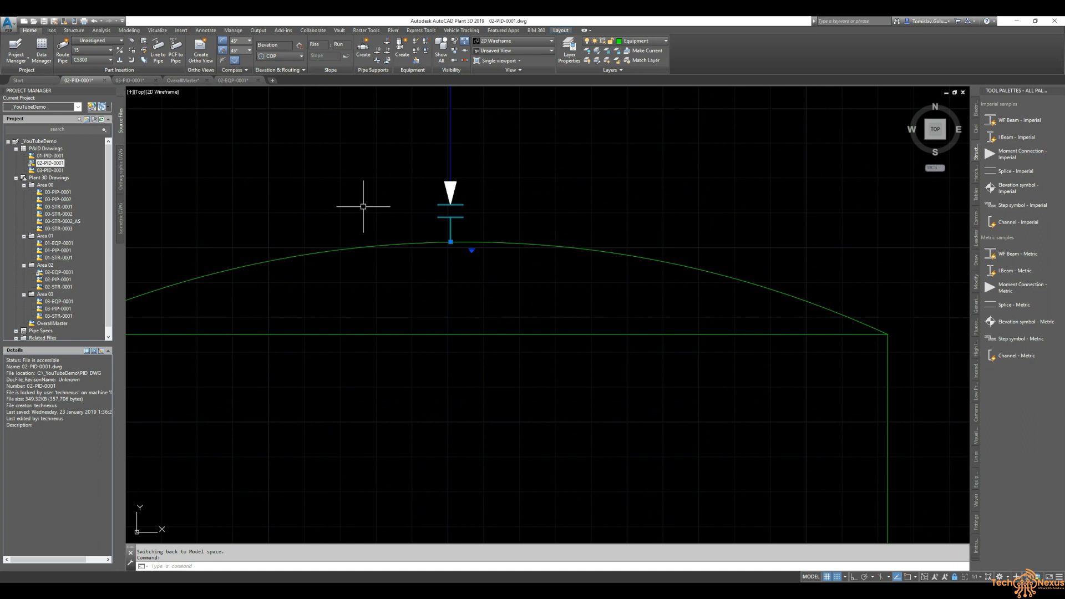
pyautogui.rightClick(363, 208)
pyautogui.moveTo(426, 243)
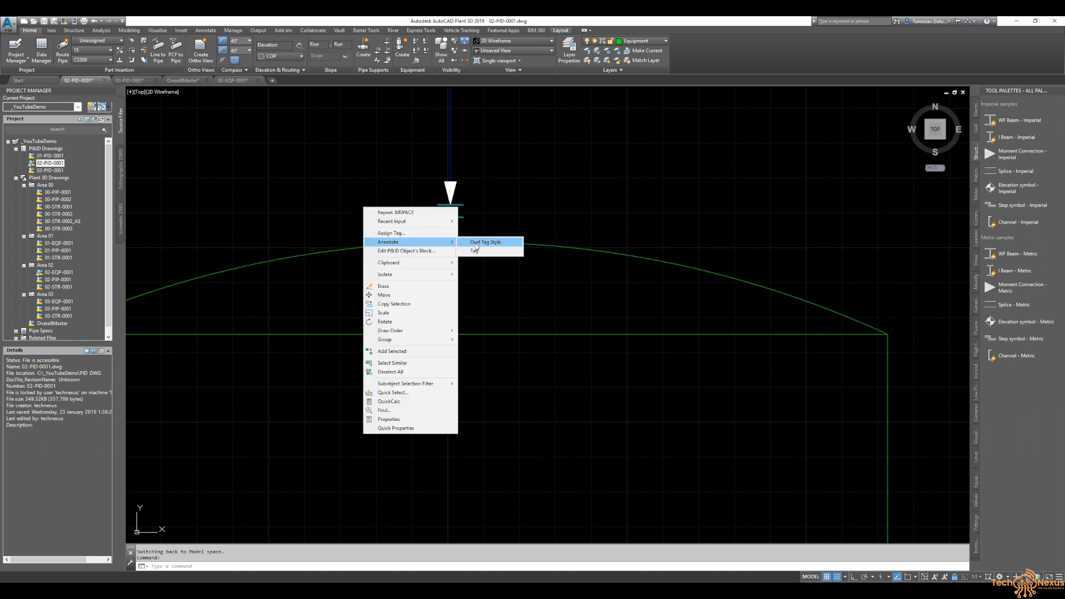
pyautogui.click(485, 243)
# - Examine the tank's outlet nozzle and line 100-CS150-P-1008 in the P&ID
pyautogui.scroll(-4, 442, 215)
pyautogui.moveTo(561, 356); pyautogui.dragTo(475, 305, button='middle')
pyautogui.scroll(2, 555, 396)
pyautogui.scroll(3, 545, 400)
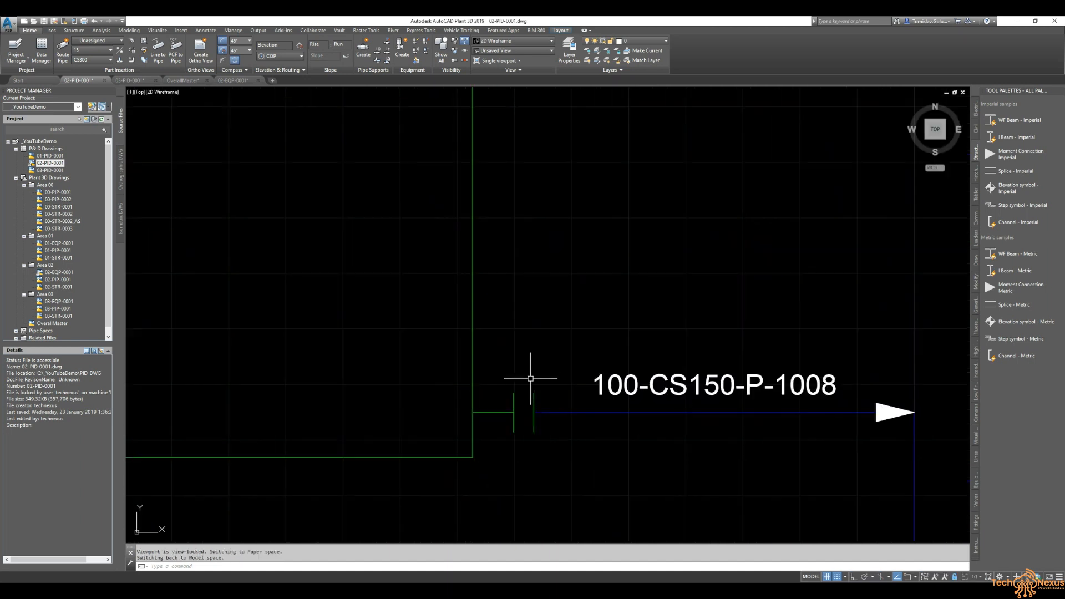
# - Annotate the tank's outlet nozzle in the P&ID with its tag, placing the label left of the nozzle
pyautogui.click(526, 374)
pyautogui.click(521, 381)
pyautogui.click(514, 403)
pyautogui.rightClick(515, 397)
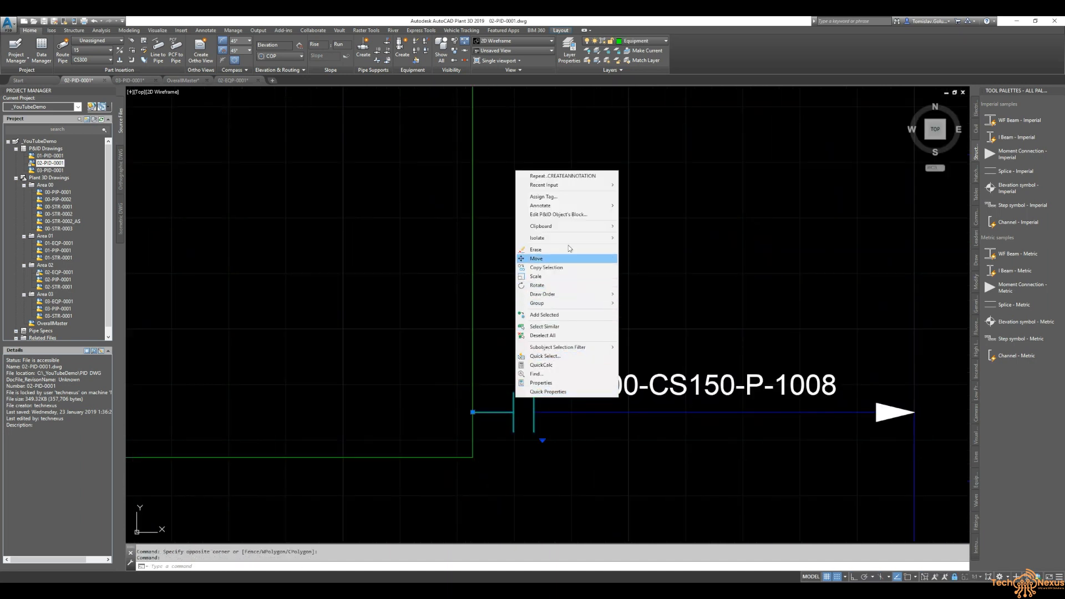
pyautogui.moveTo(575, 206)
pyautogui.click(670, 215)
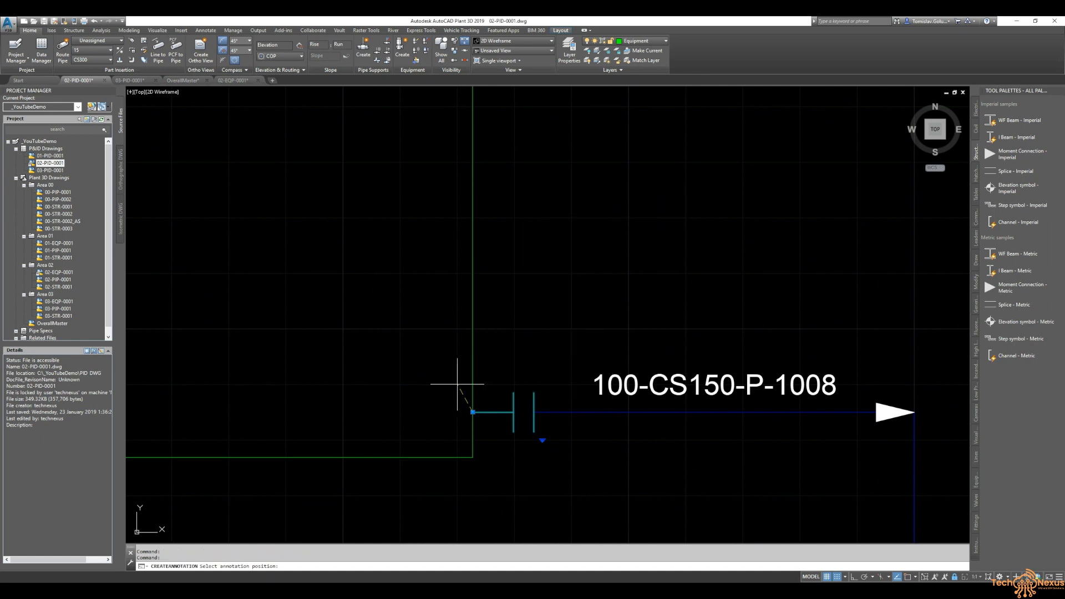
pyautogui.click(428, 412)
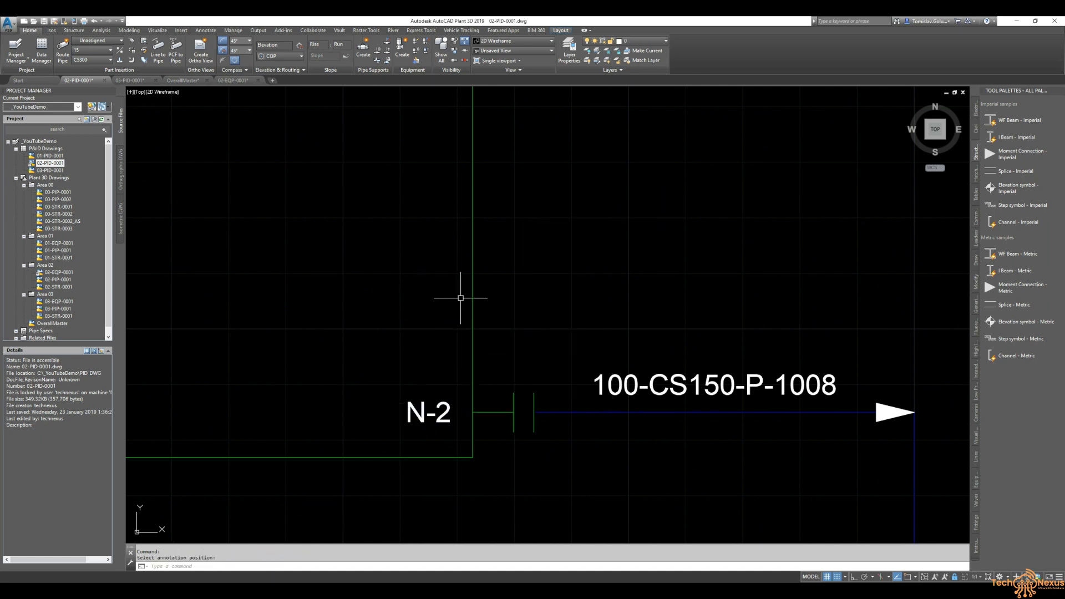
pyautogui.write('z')
pyautogui.press('Return')
pyautogui.write('e')
pyautogui.press('Return')
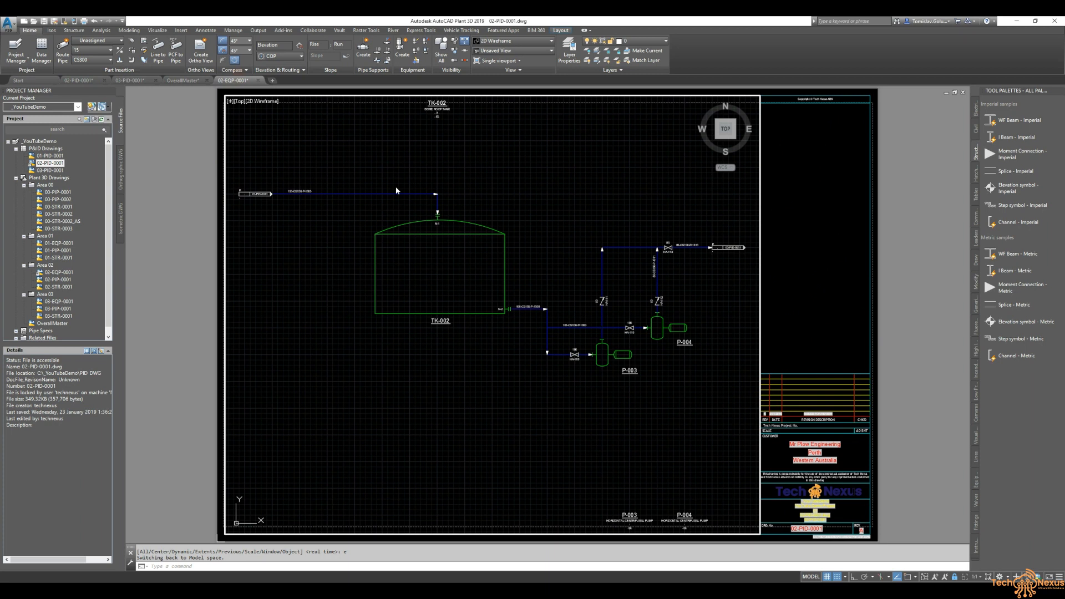
pyautogui.click(233, 80)
pyautogui.scroll(2, 656, 231)
pyautogui.click(636, 238)
pyautogui.rightClick(636, 240)
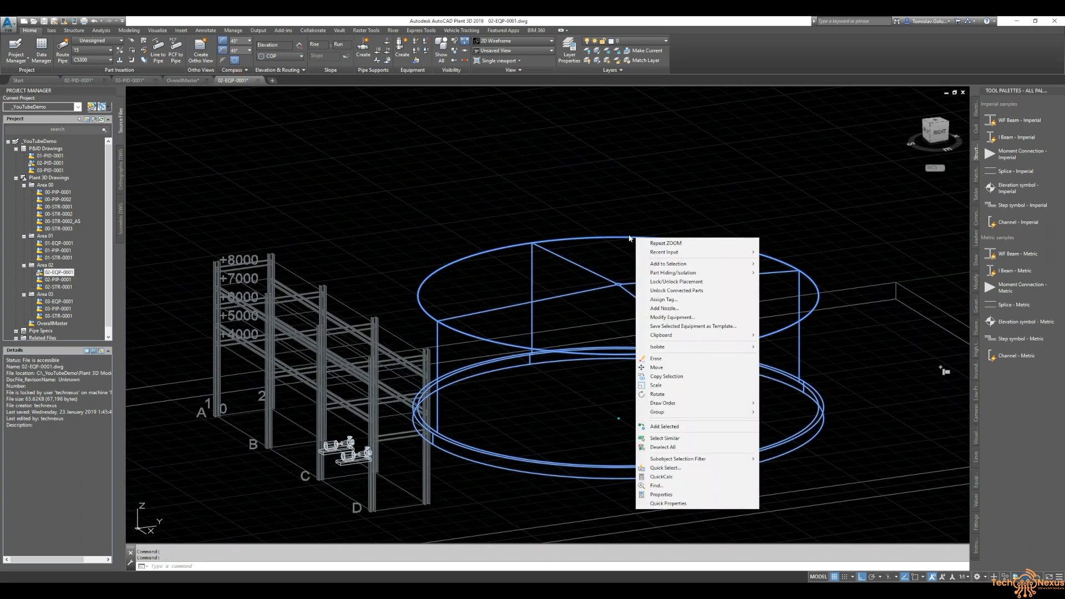
pyautogui.click(687, 310)
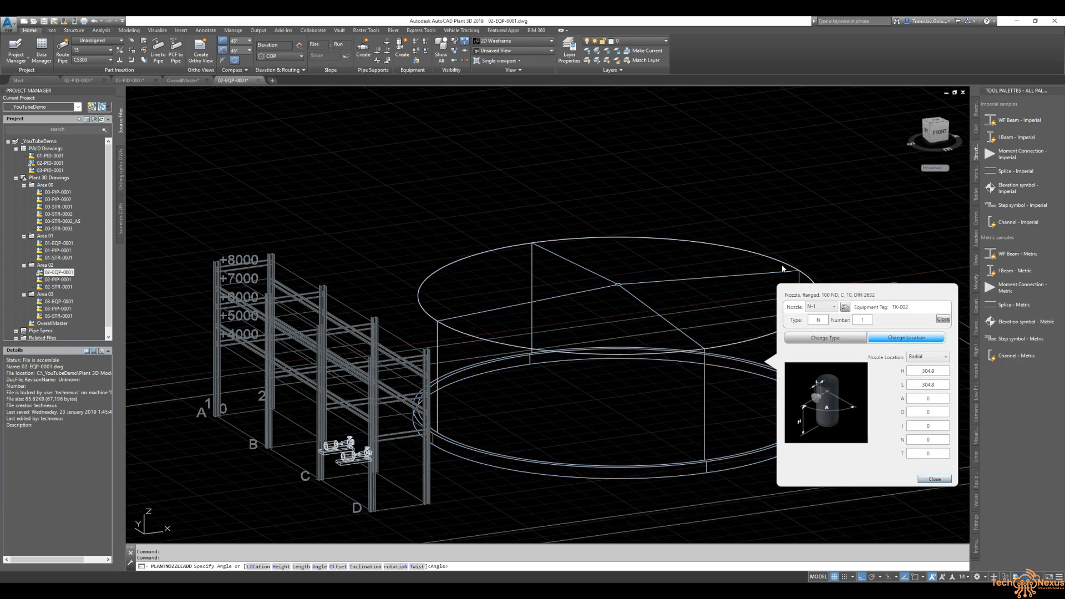
pyautogui.click(637, 261)
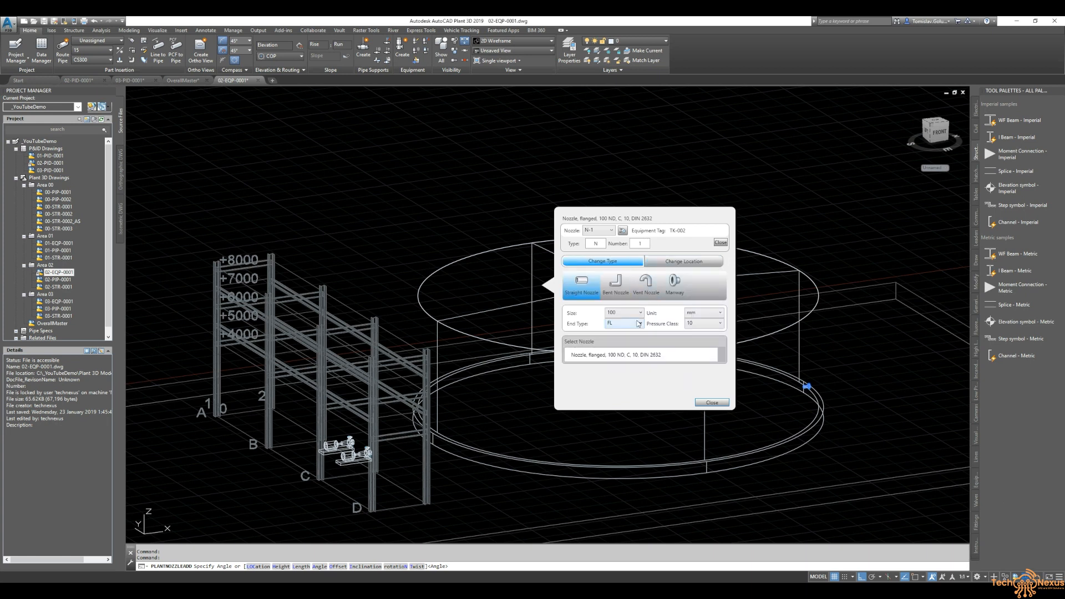
pyautogui.click(703, 328)
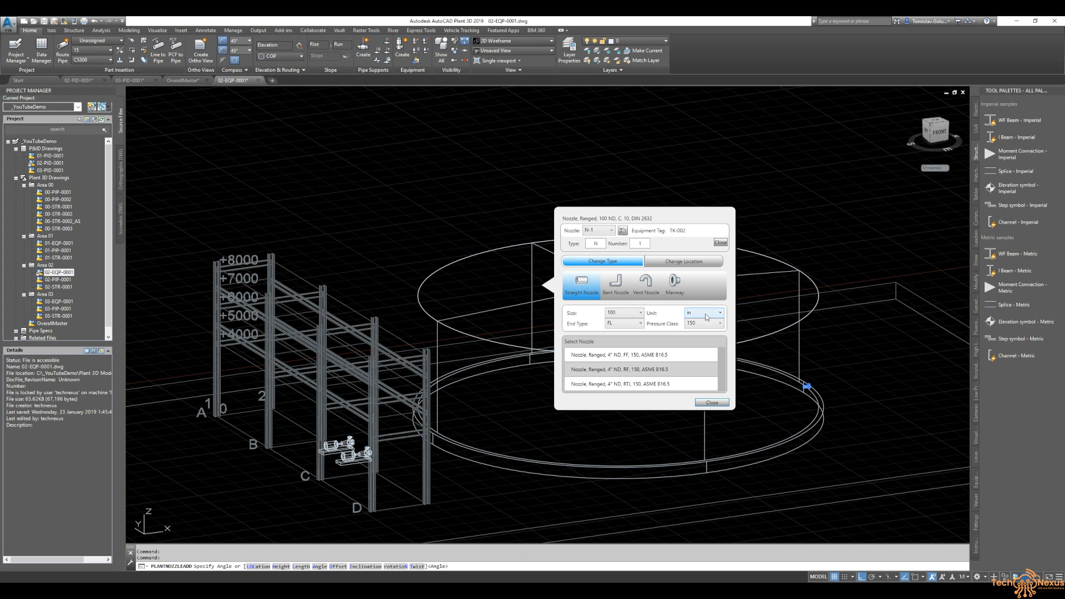
# - Add a nozzle to the TK-002 tank as a straight 6" ND raised-face flanged, class 150, ASME B16.5 nozzle in inches
pyautogui.click(79, 80)
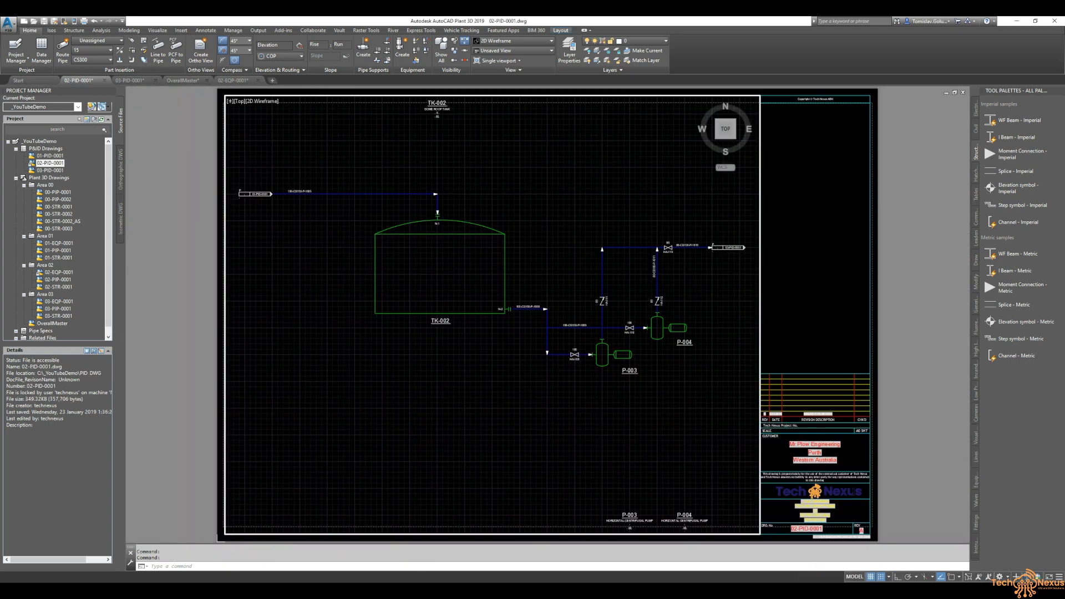
pyautogui.scroll(4, 307, 202)
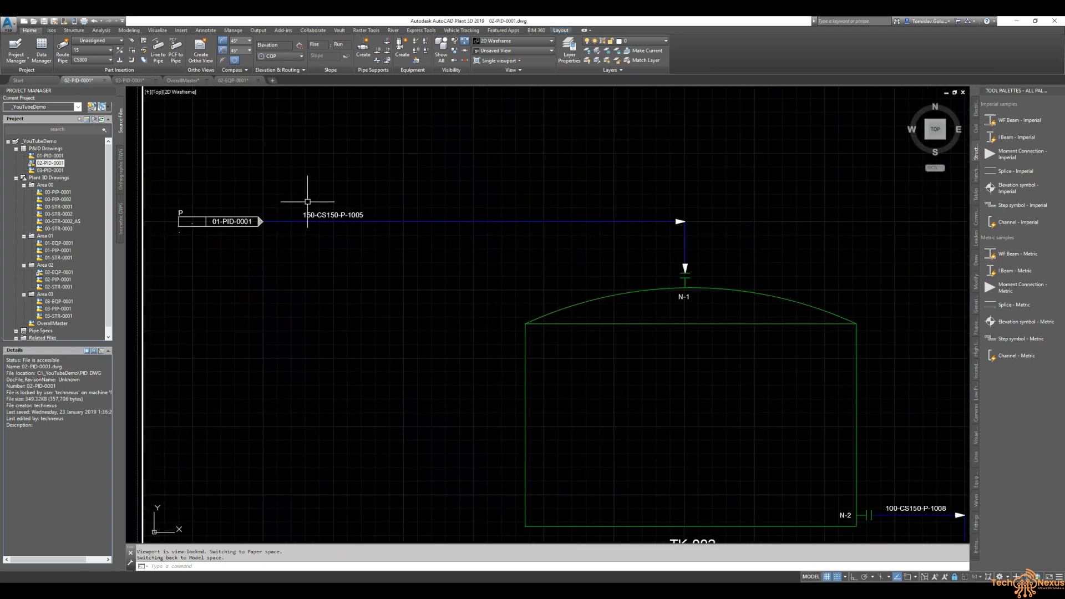
pyautogui.click(233, 81)
pyautogui.click(577, 241)
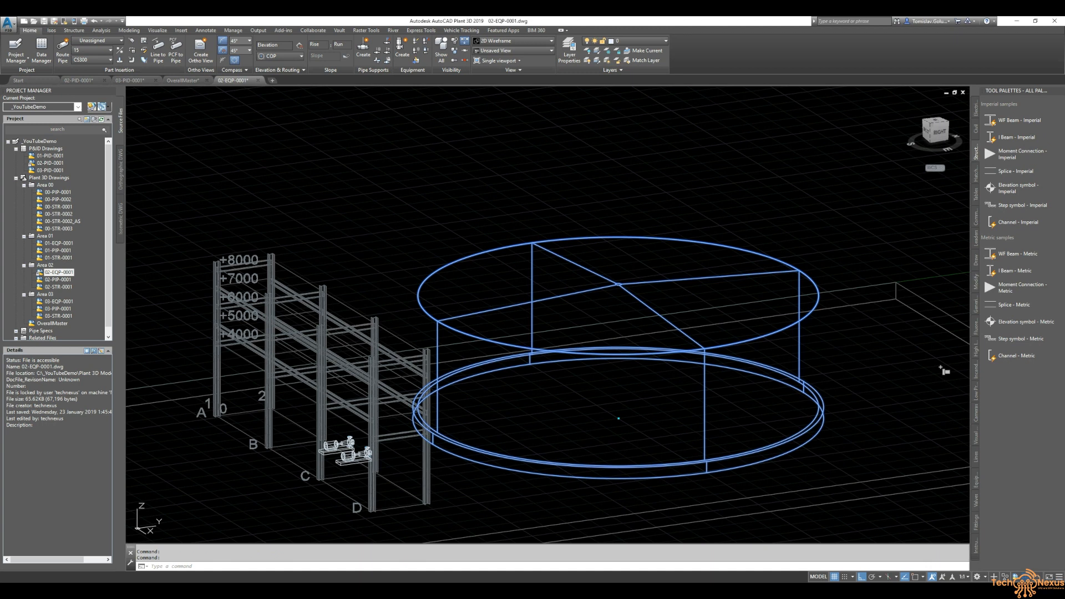
pyautogui.rightClick(577, 239)
pyautogui.click(655, 311)
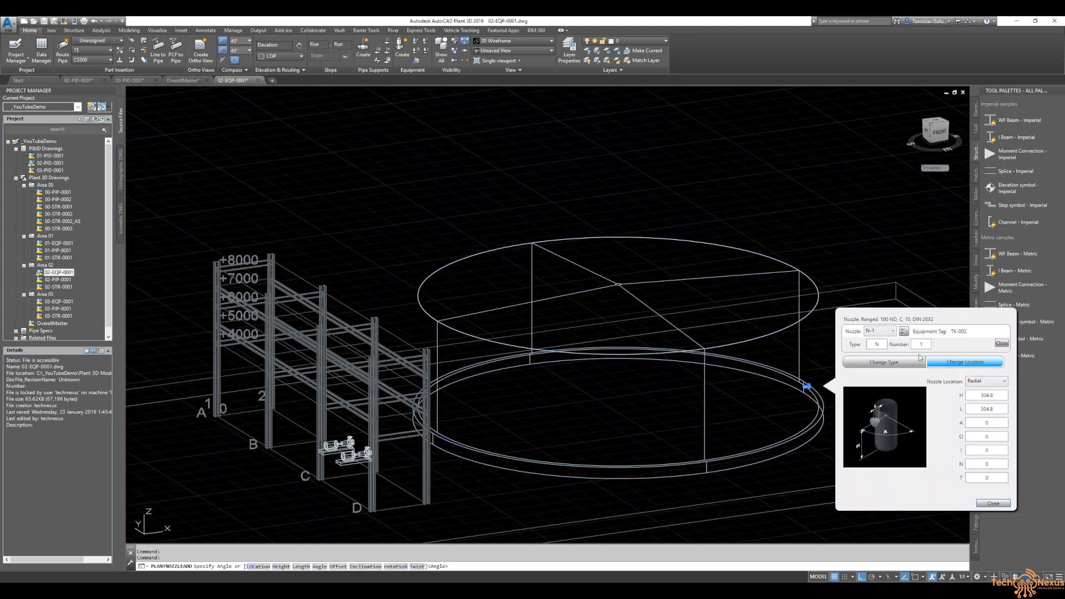
pyautogui.click(907, 413)
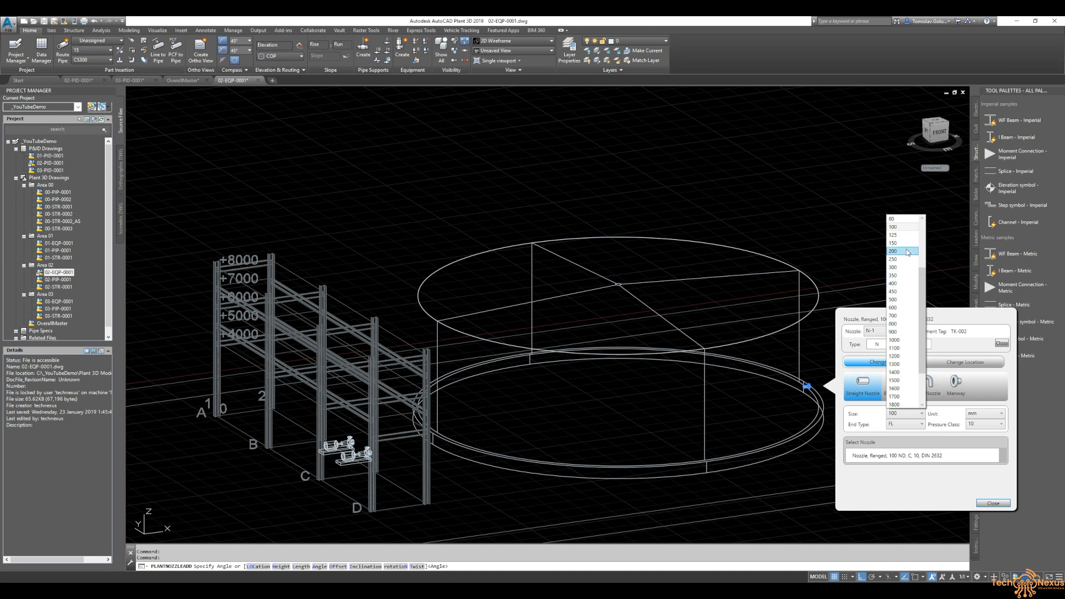
pyautogui.click(894, 243)
pyautogui.click(986, 416)
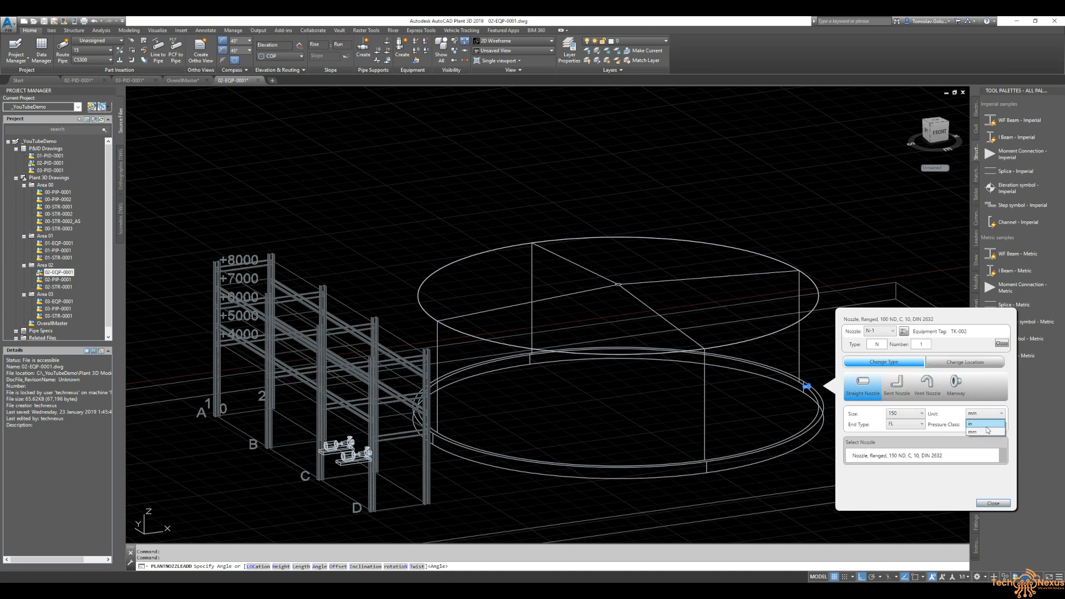
pyautogui.click(982, 425)
pyautogui.click(982, 424)
pyautogui.click(980, 431)
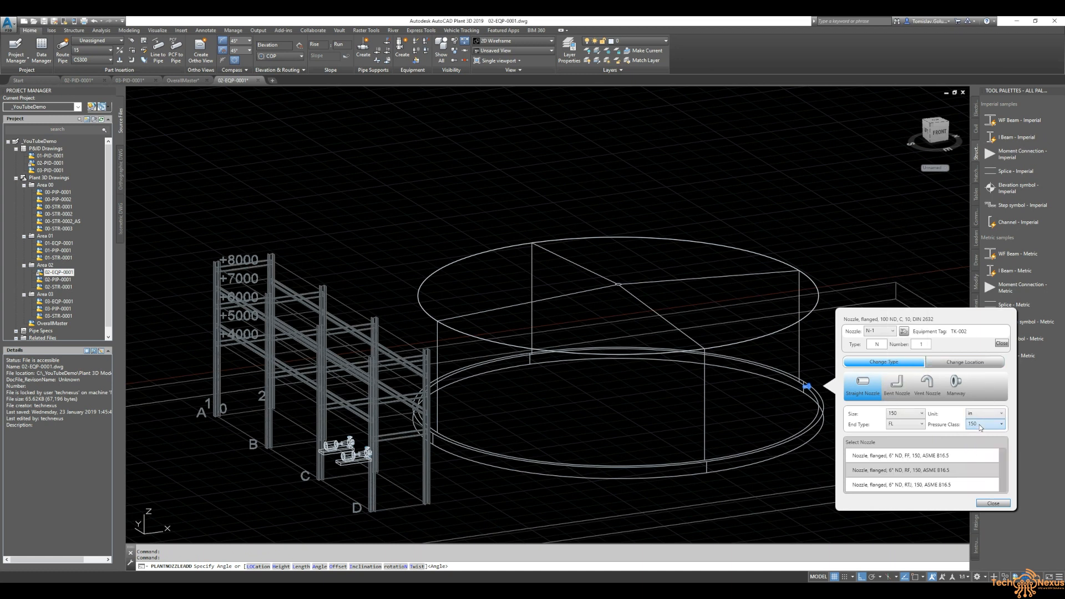
pyautogui.click(921, 470)
# - Locate the new nozzle on the tank's top at length 250 and close the nozzle dialog
pyautogui.click(954, 365)
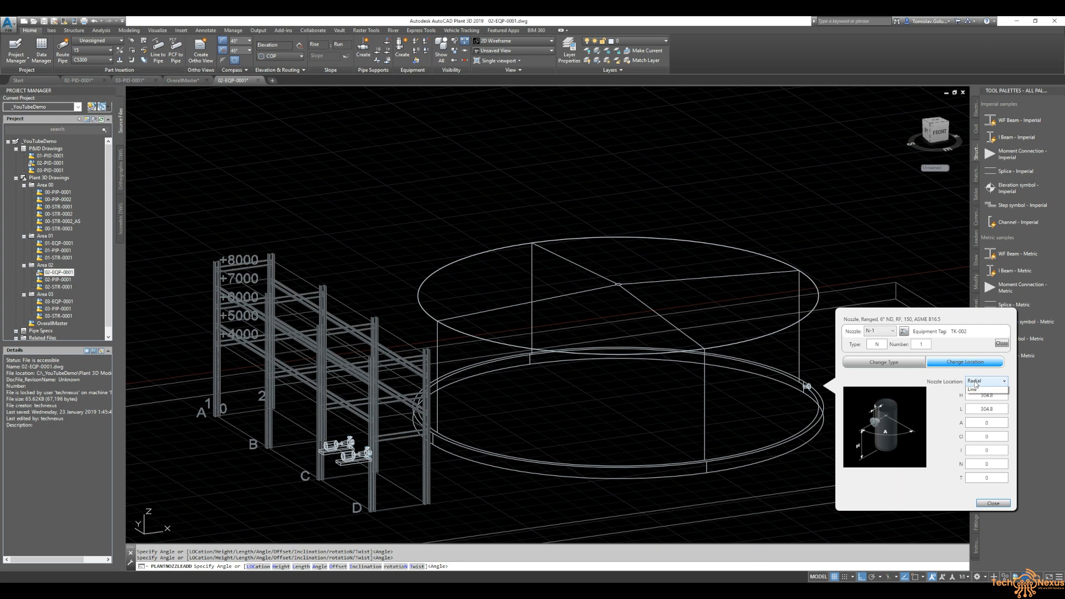
pyautogui.click(979, 407)
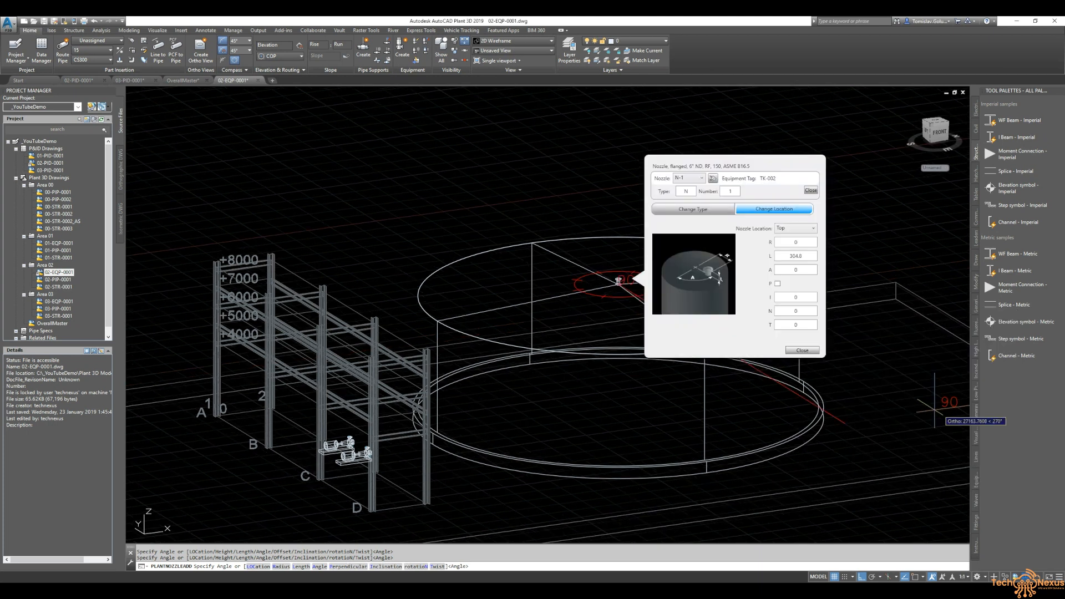
pyautogui.scroll(8, 619, 280)
pyautogui.scroll(-8, 567, 270)
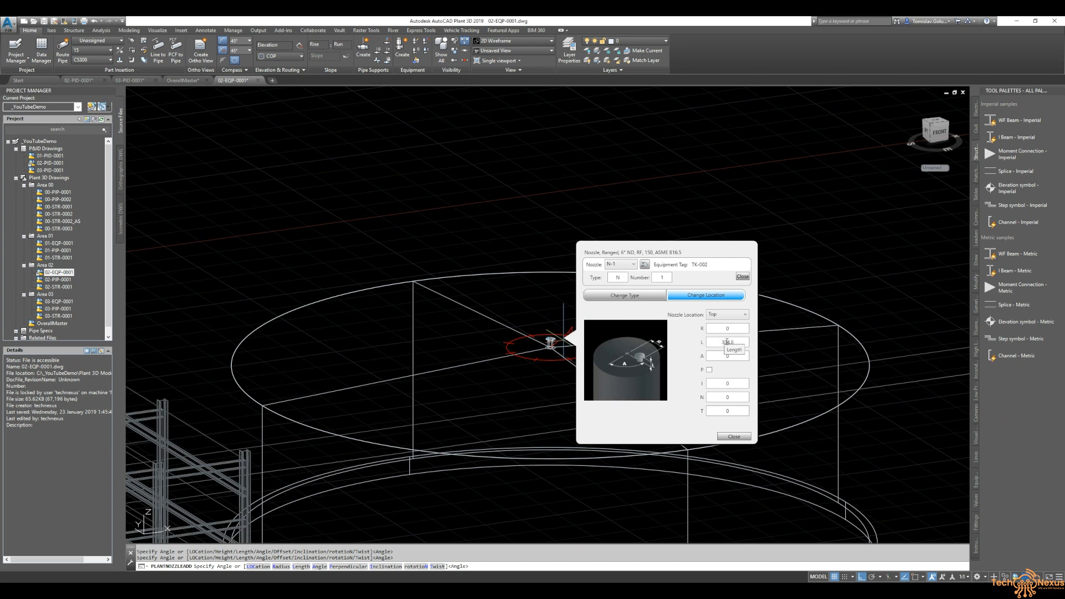
pyautogui.doubleClick(726, 342)
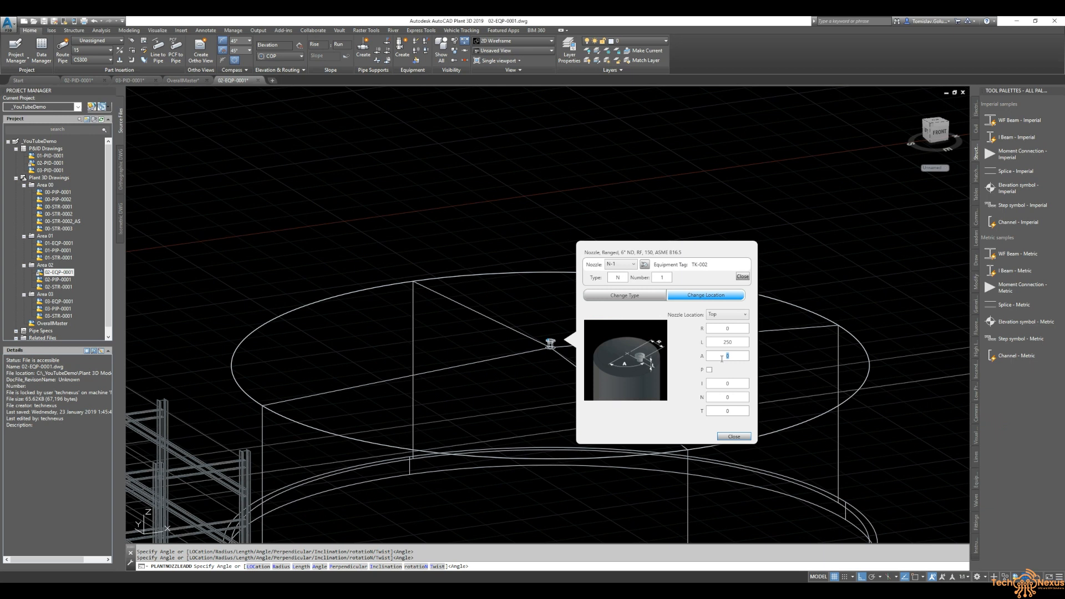
pyautogui.click(728, 438)
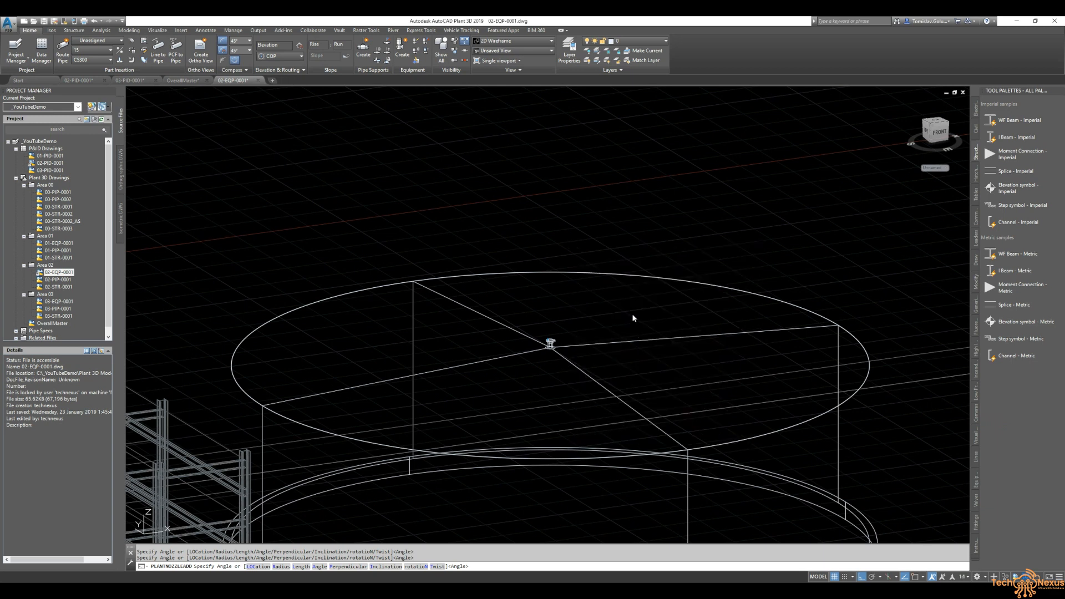
# - Inspect the top nozzle, then review the tank's outlet nozzle and line 100-CS150-P-1008 in the P&ID
pyautogui.scroll(10, 541, 344)
pyautogui.scroll(-10, 621, 289)
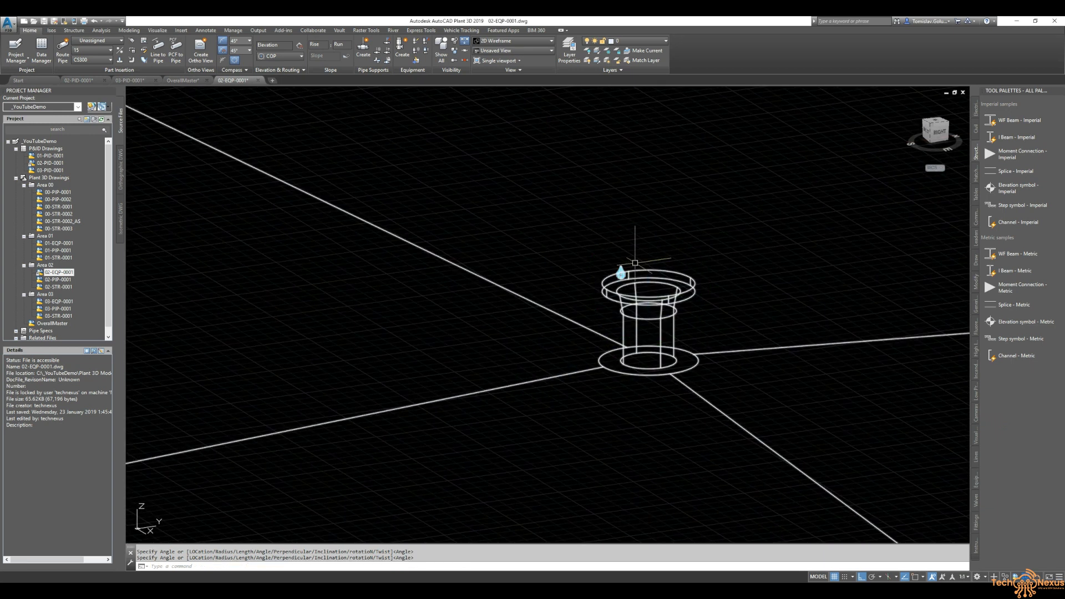
pyautogui.click(83, 80)
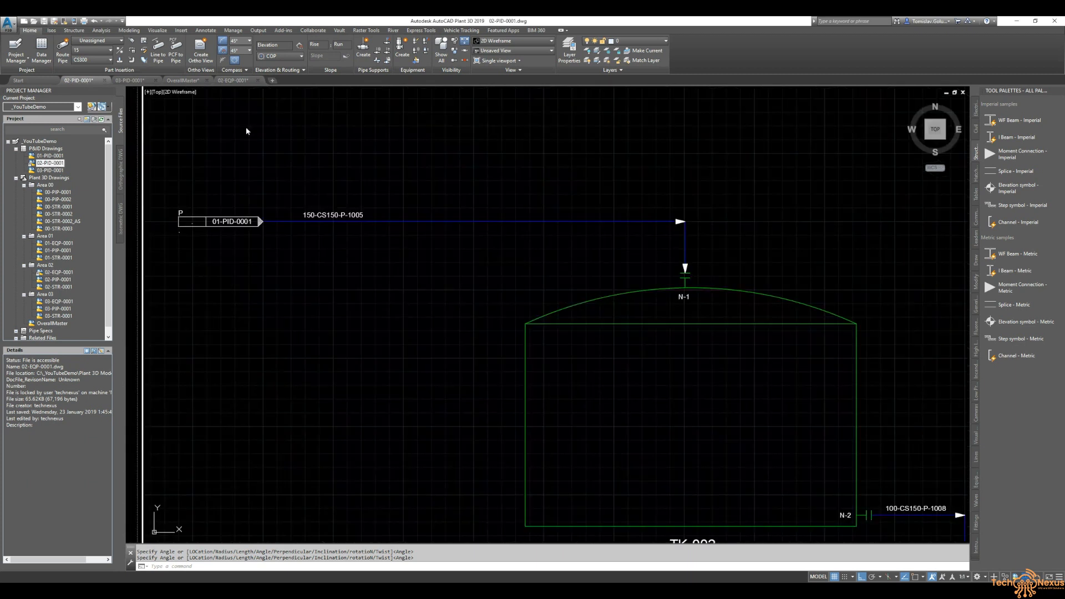
pyautogui.moveTo(606, 374); pyautogui.dragTo(297, 189, button='middle')
pyautogui.moveTo(495, 312); pyautogui.dragTo(300, 257, button='middle')
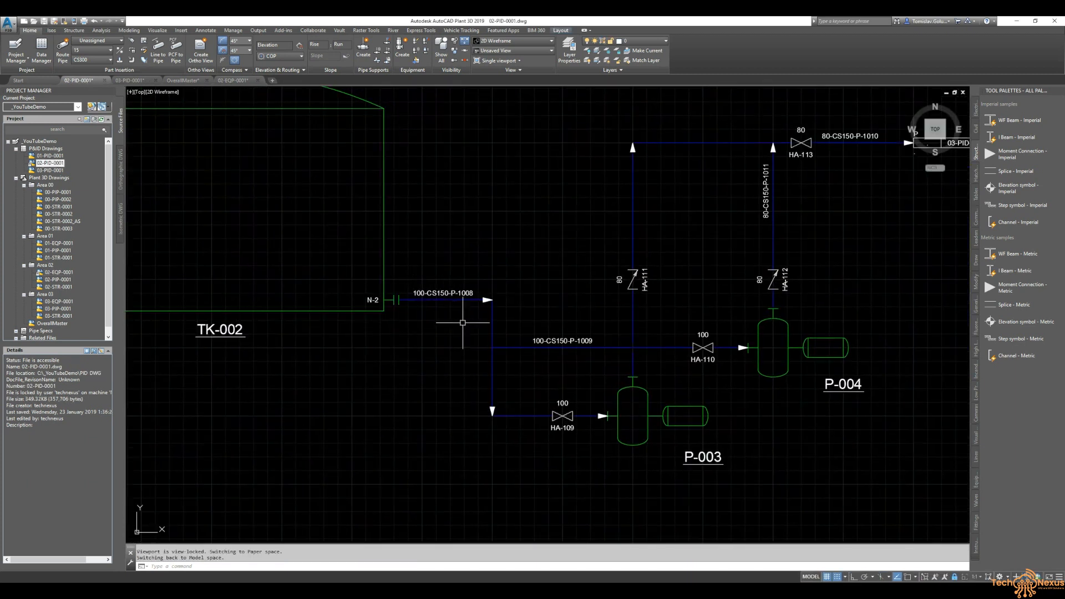
pyautogui.click(232, 80)
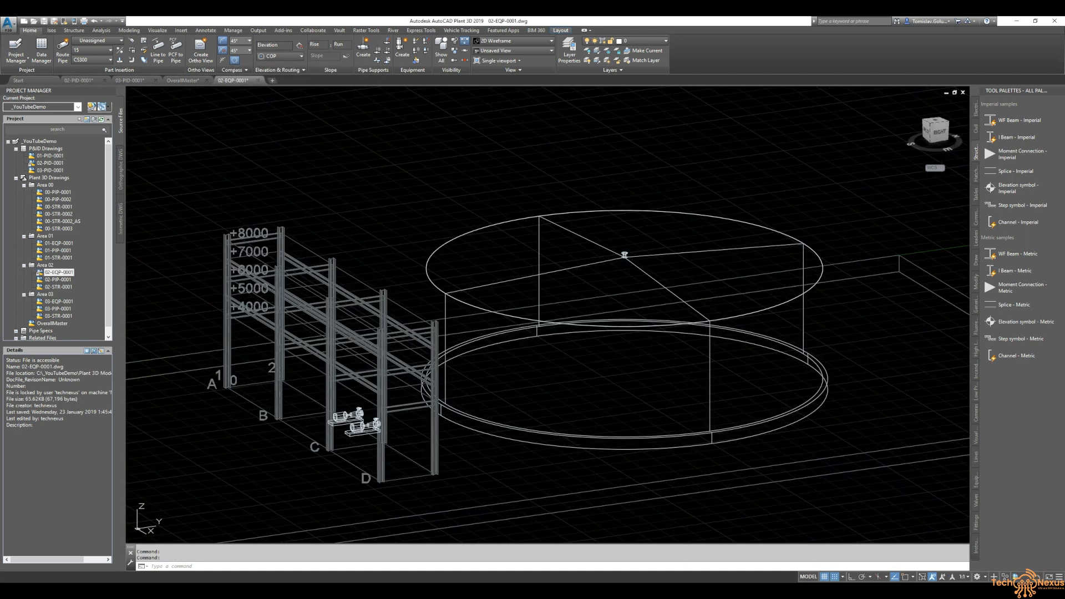
pyautogui.scroll(3, 527, 351)
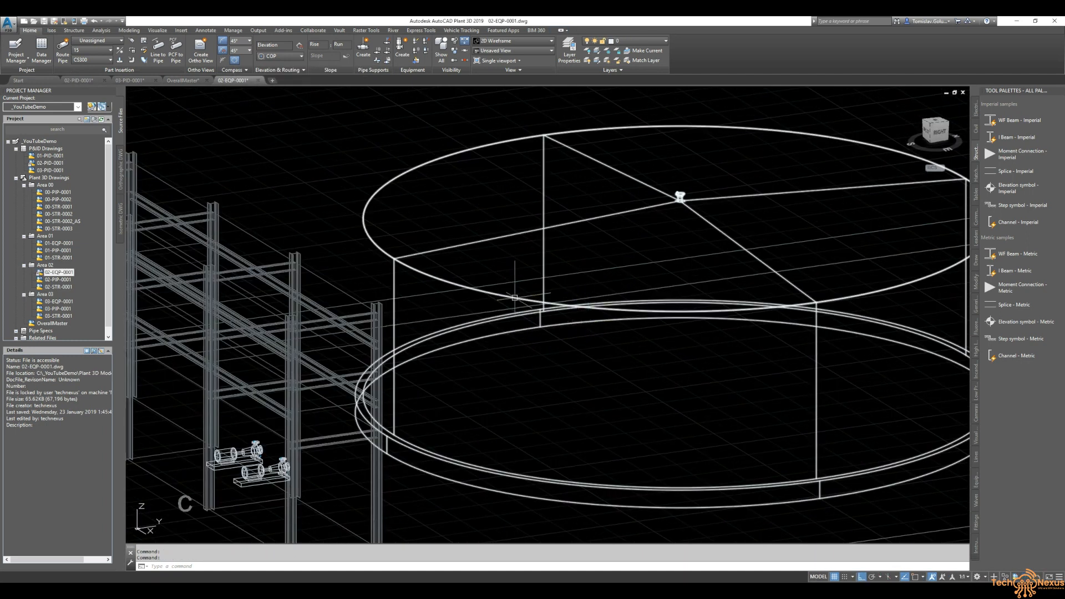
# - Add a second nozzle to the tank as a straight 4" ND raised-face flanged, class 150, ASME B16.5 nozzle
pyautogui.click(542, 288)
pyautogui.rightClick(517, 300)
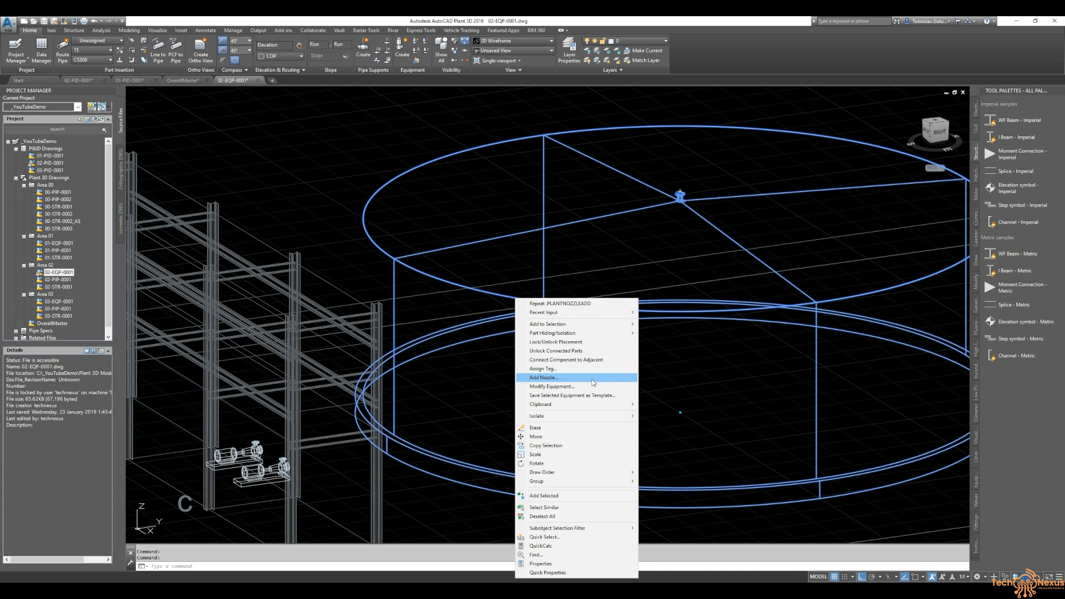
pyautogui.click(592, 383)
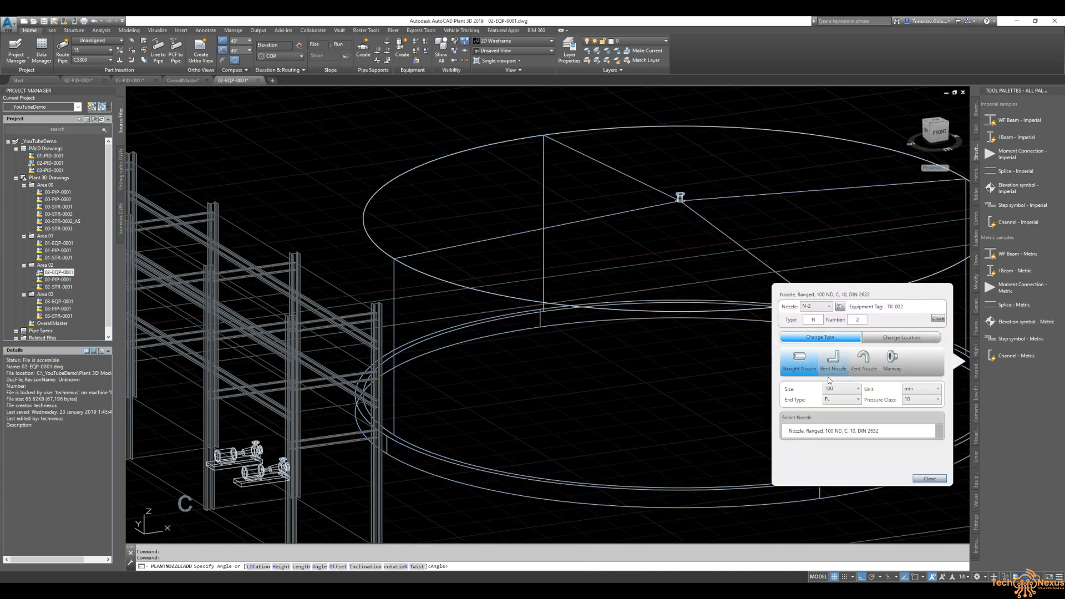
pyautogui.click(923, 389)
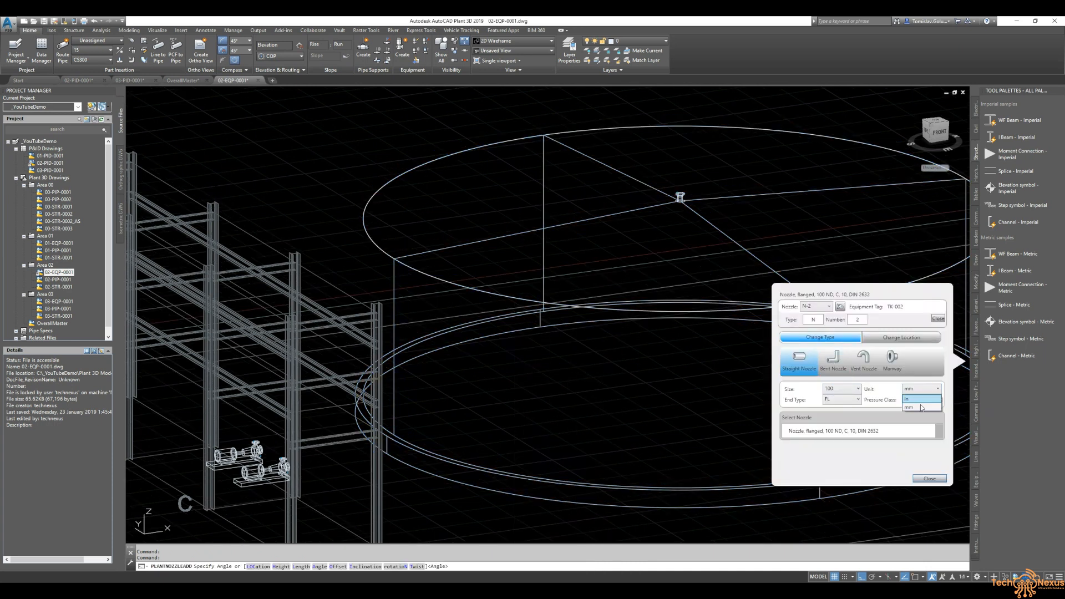
pyautogui.click(919, 400)
pyautogui.click(922, 400)
pyautogui.click(921, 409)
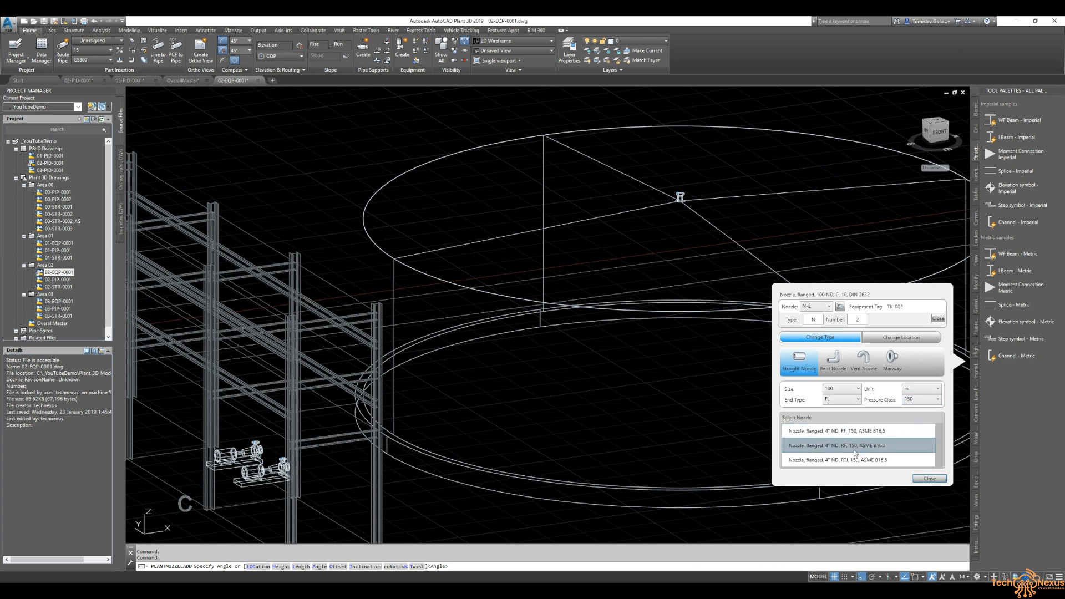
pyautogui.click(856, 447)
# - Place the second nozzle radially at height 600, length 250 and angle 180, then close the dialog
pyautogui.click(894, 340)
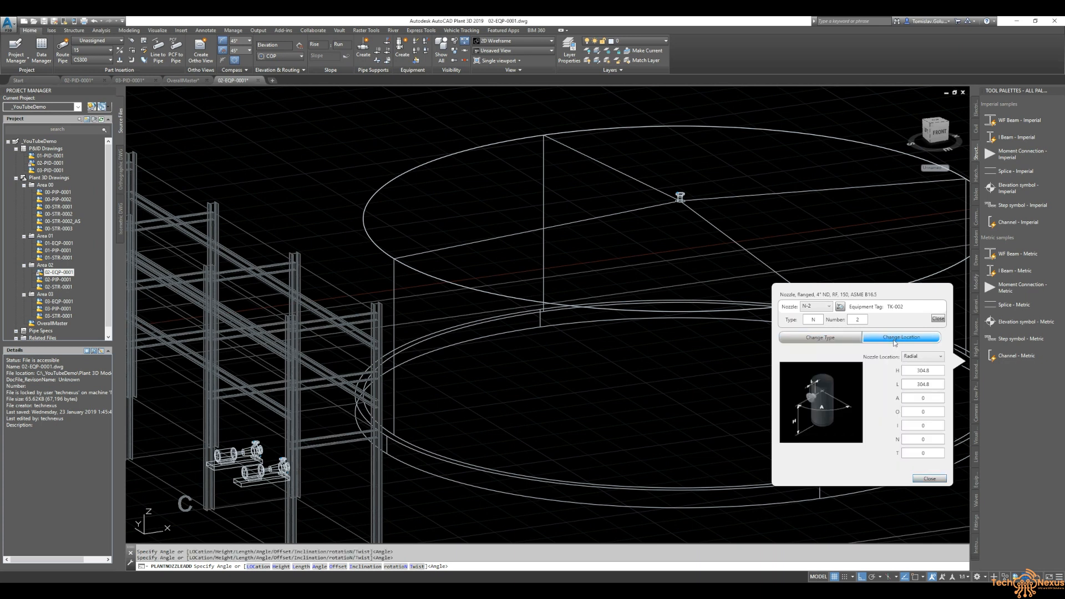
pyautogui.scroll(-3, 507, 368)
pyautogui.scroll(1, 633, 371)
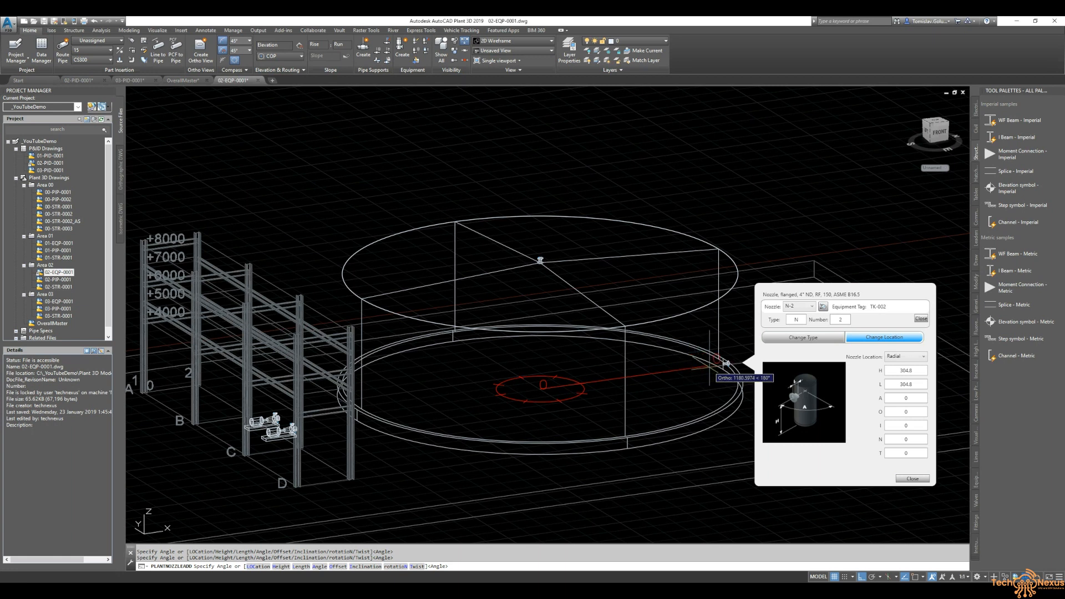
pyautogui.click(914, 371)
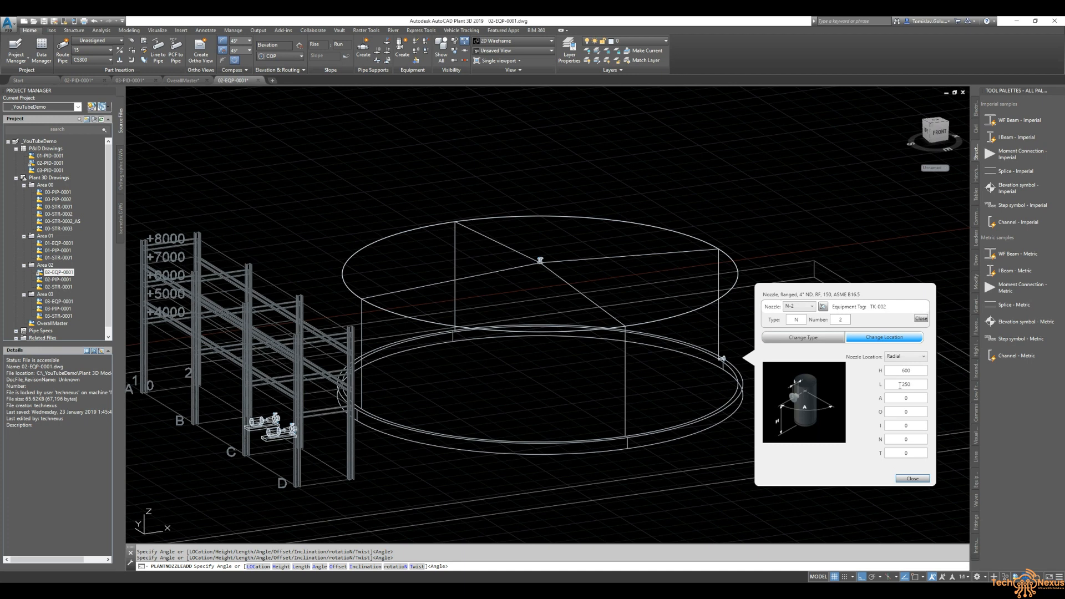
pyautogui.doubleClick(905, 397)
pyautogui.write('180')
pyautogui.doubleClick(904, 384)
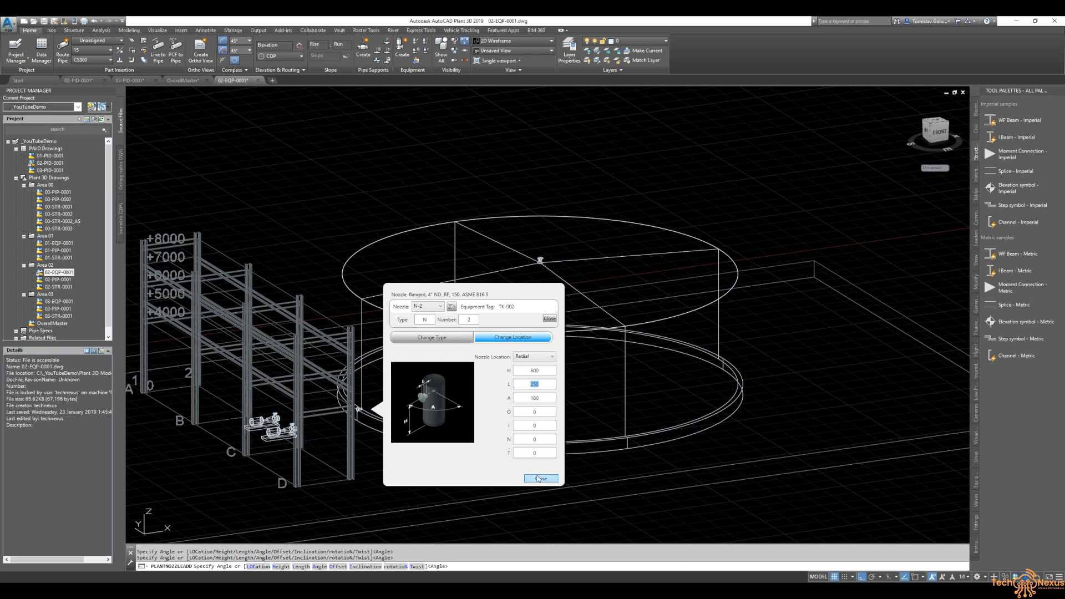
pyautogui.click(532, 481)
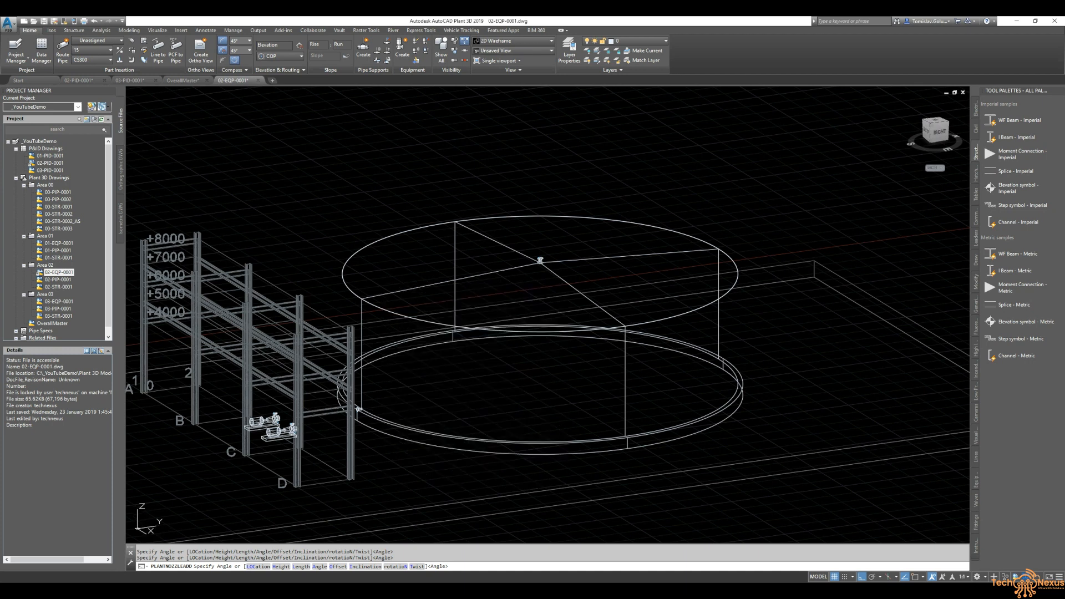
# - Switch to the right side view and zoom in to inspect the new side nozzle
pyautogui.click(938, 133)
pyautogui.scroll(5, 548, 342)
pyautogui.scroll(2, 646, 358)
pyautogui.scroll(-5, 588, 344)
pyautogui.scroll(3, 588, 327)
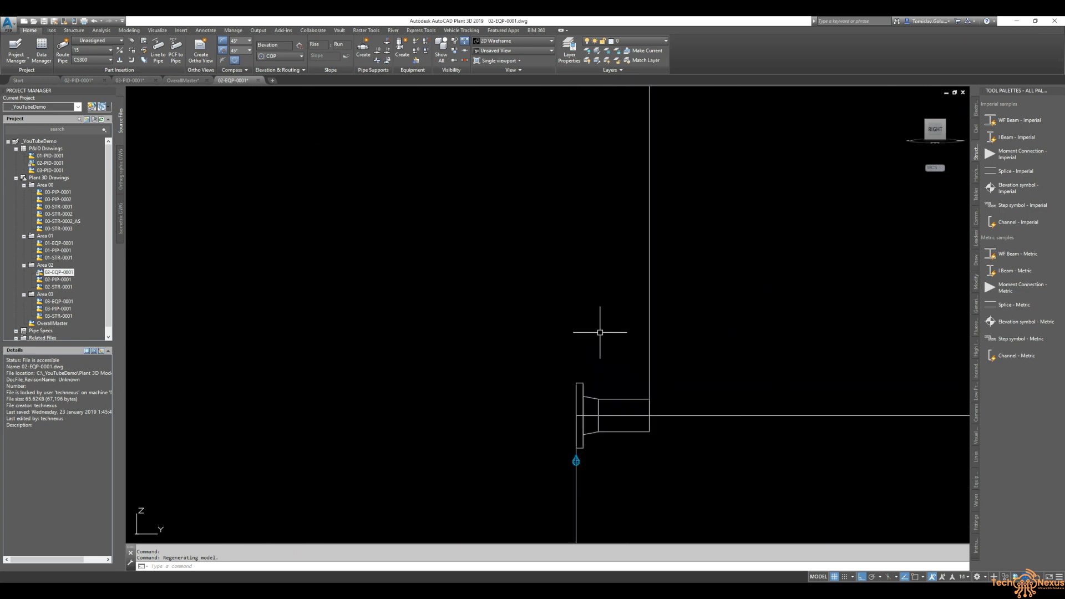
# - Move the tank's side nozzle to height 750 in its location settings and close the dialog
pyautogui.click(575, 386)
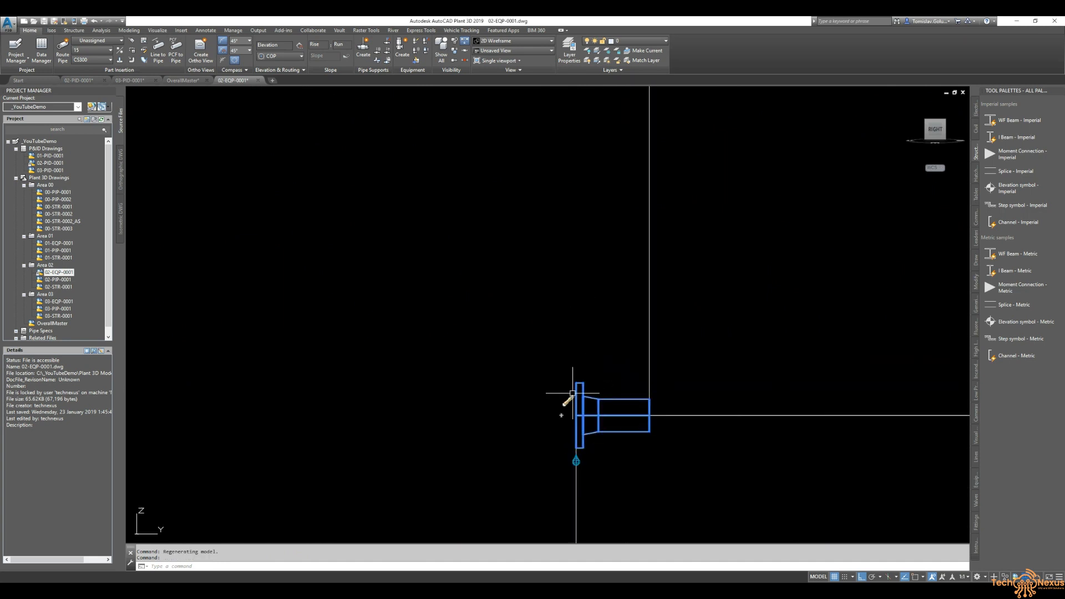
pyautogui.click(567, 400)
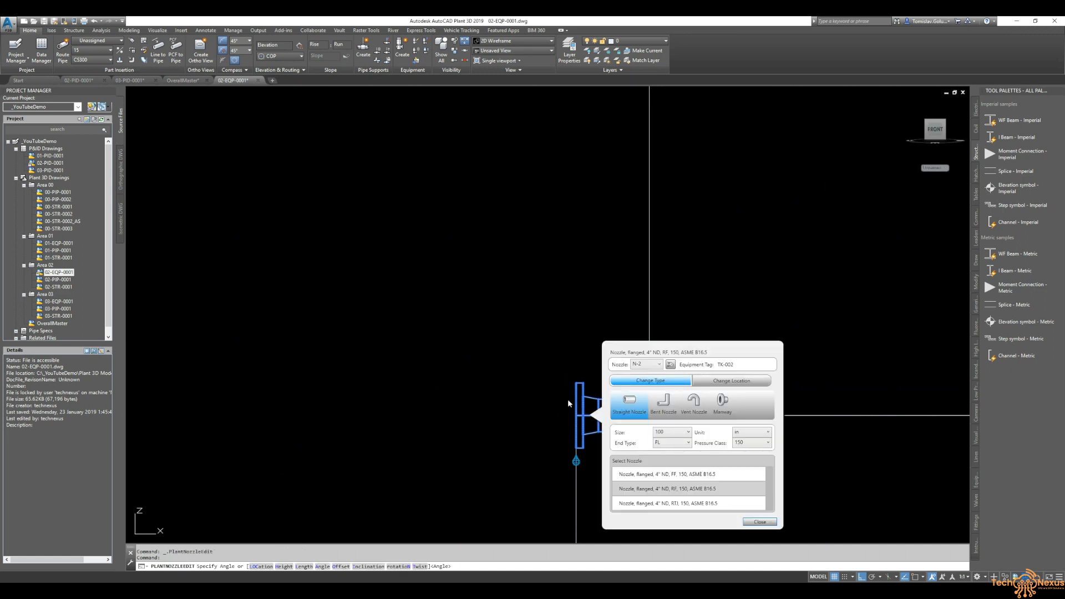
pyautogui.click(730, 382)
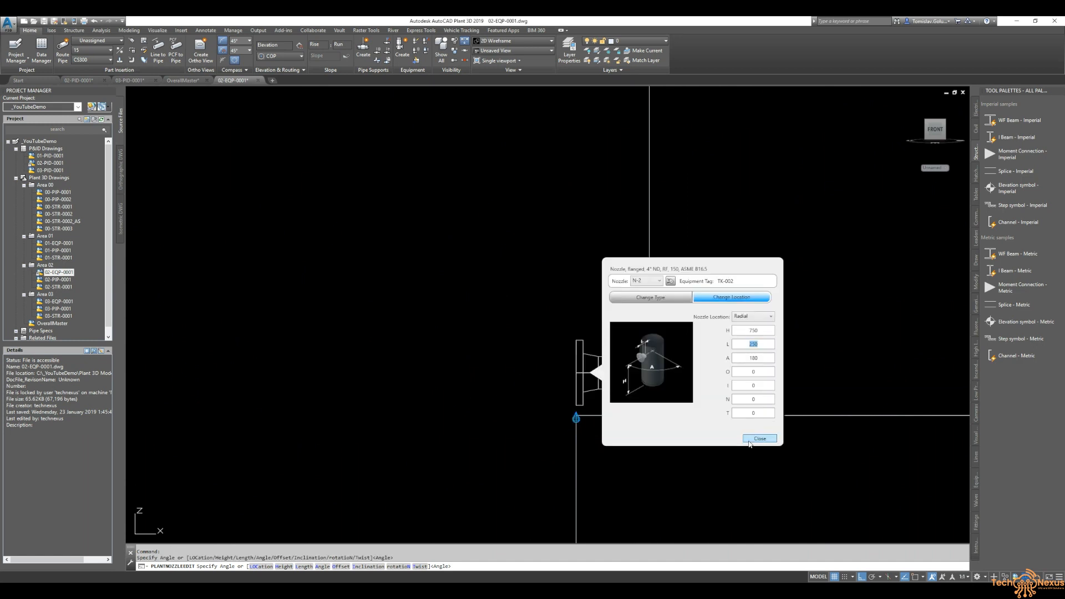
pyautogui.press('Return')
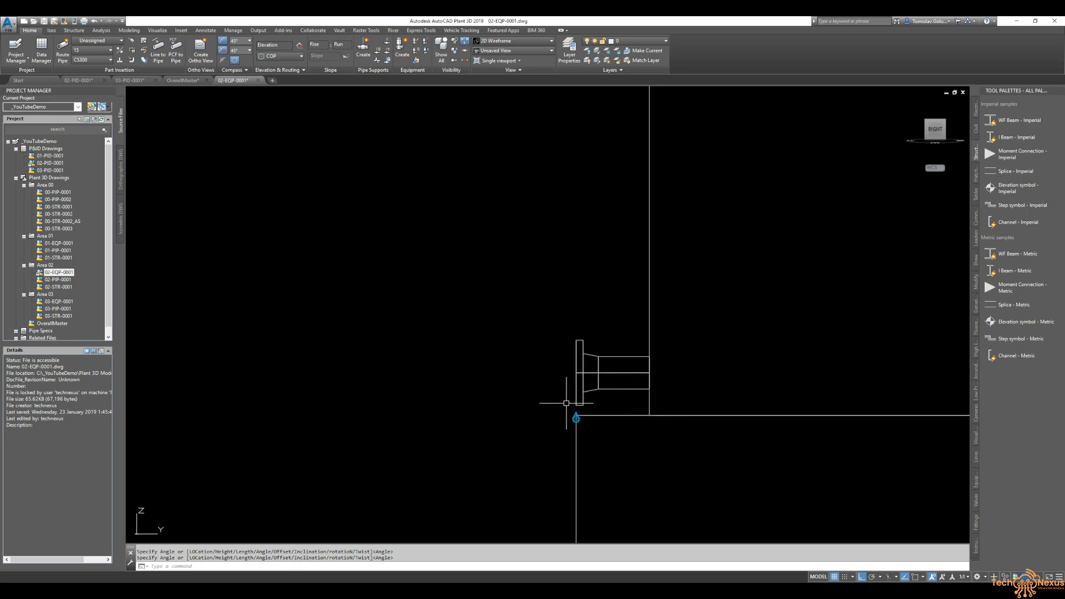
# - Navigate the model to the P-003 and P-004 pumps and check their suction and discharge line sizes in the P&ID
pyautogui.scroll(4, 593, 401)
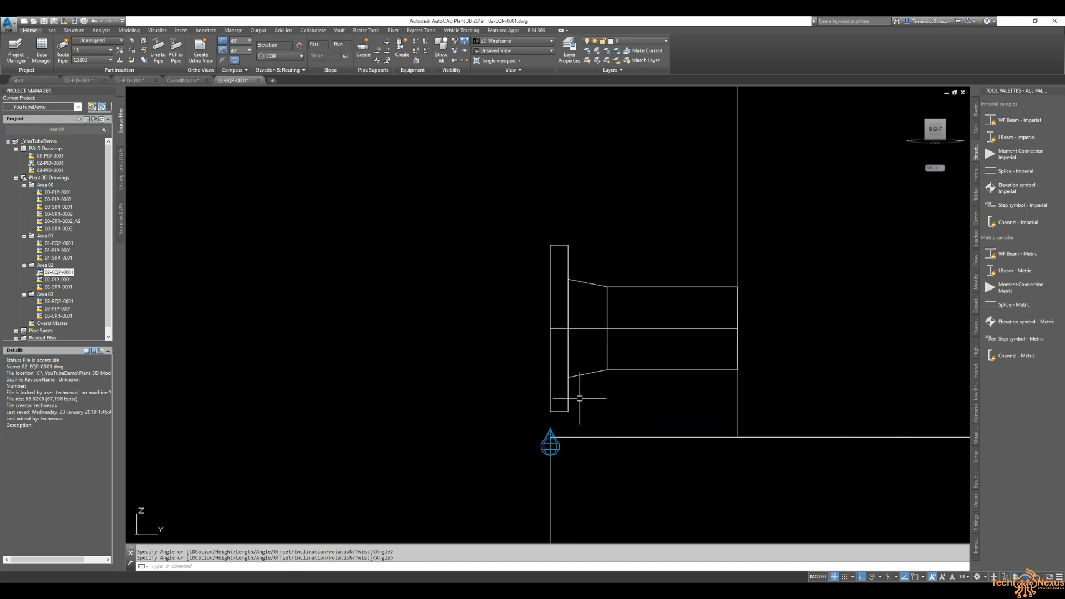
pyautogui.scroll(-5, 579, 398)
pyautogui.scroll(-6, 585, 381)
pyautogui.scroll(2, 590, 333)
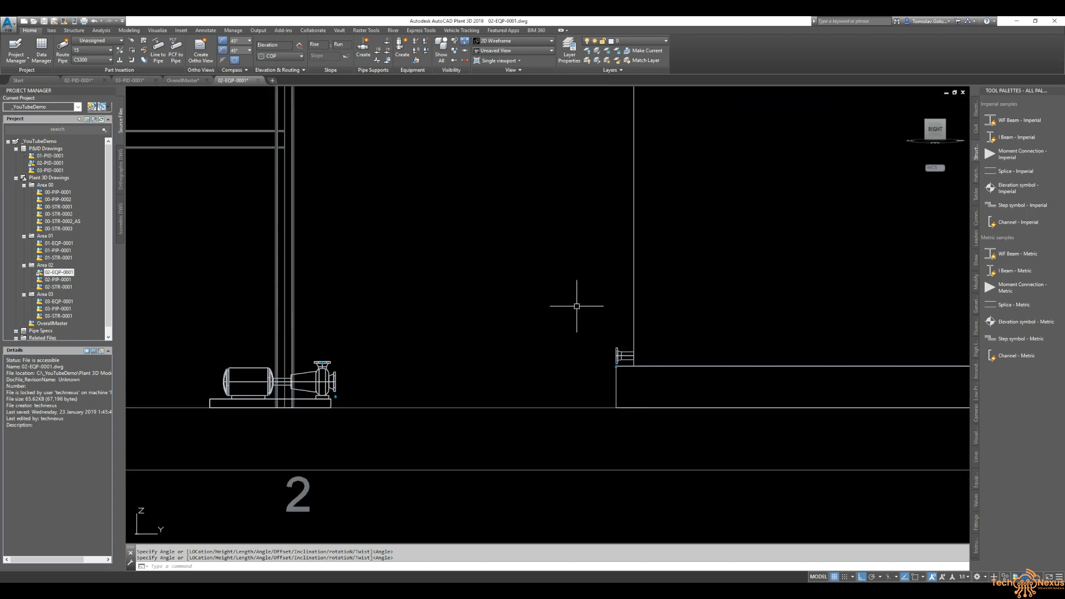
pyautogui.scroll(-3, 537, 429)
pyautogui.scroll(-4, 422, 401)
pyautogui.keyDown('shift'); pyautogui.moveTo(421, 401); pyautogui.dragTo(546, 439, button='middle'); pyautogui.keyUp('shift')
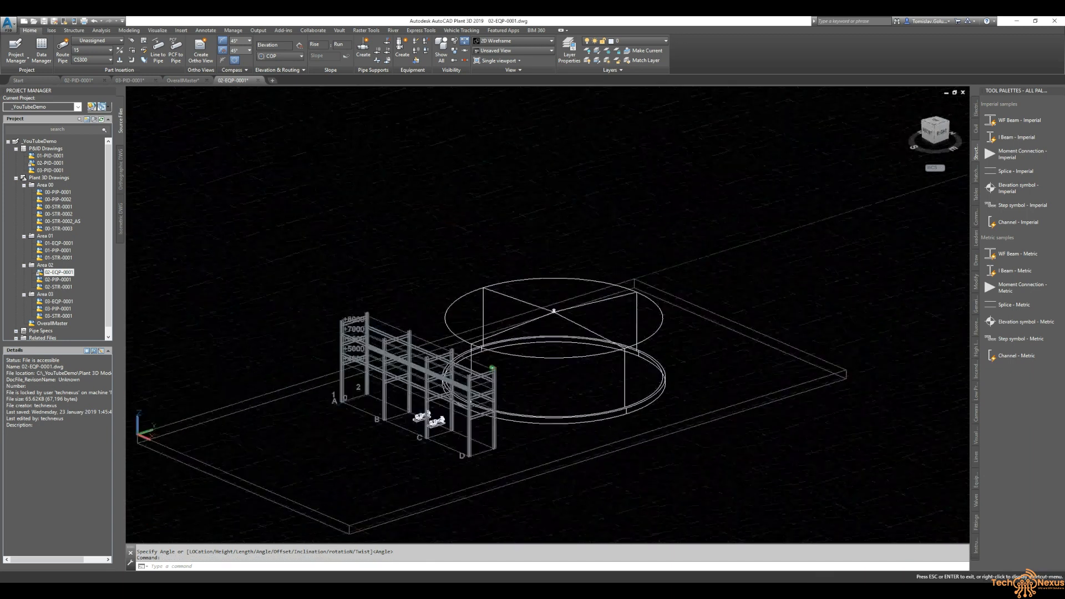
pyautogui.write('z')
pyautogui.press('Return')
pyautogui.write('e')
pyautogui.press('Return')
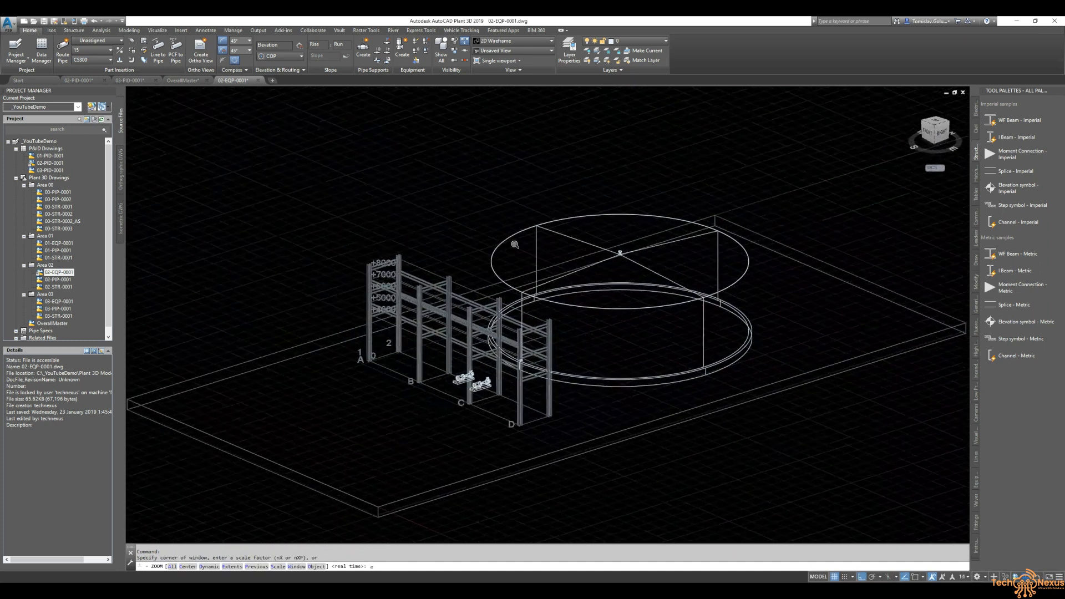
pyautogui.scroll(8, 487, 368)
pyautogui.click(476, 308)
pyautogui.press('Escape')
pyautogui.click(78, 79)
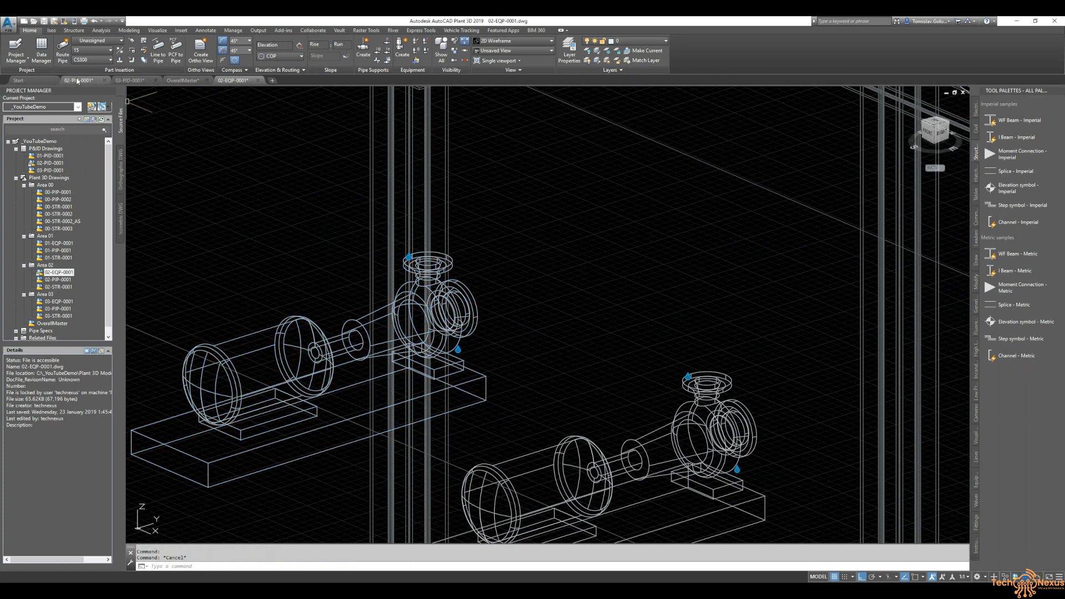
pyautogui.moveTo(590, 373); pyautogui.dragTo(457, 373, button='middle')
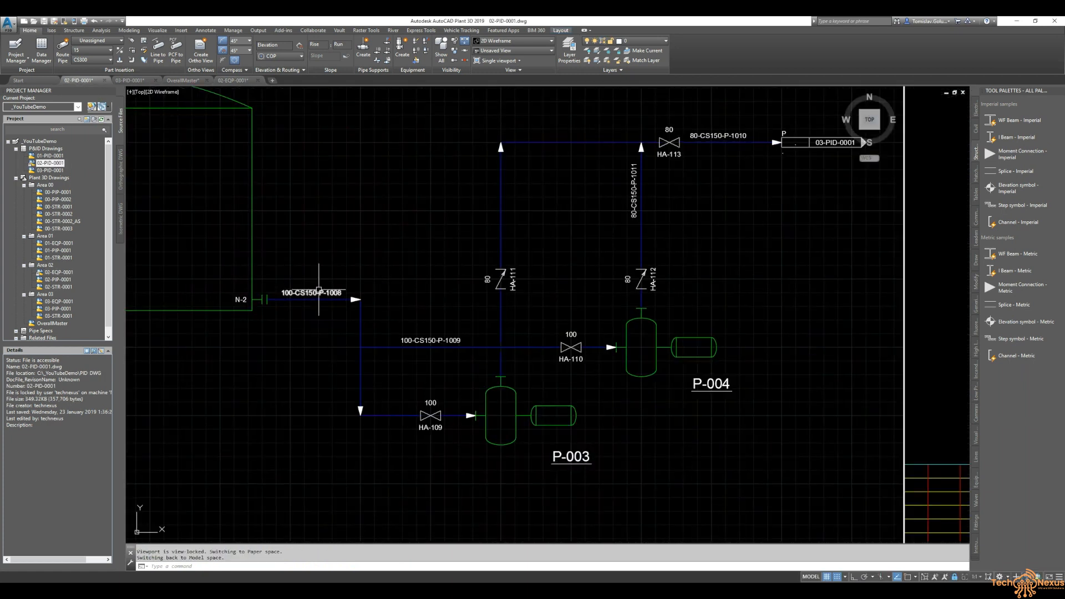
pyautogui.moveTo(543, 347); pyautogui.dragTo(514, 368, button='middle')
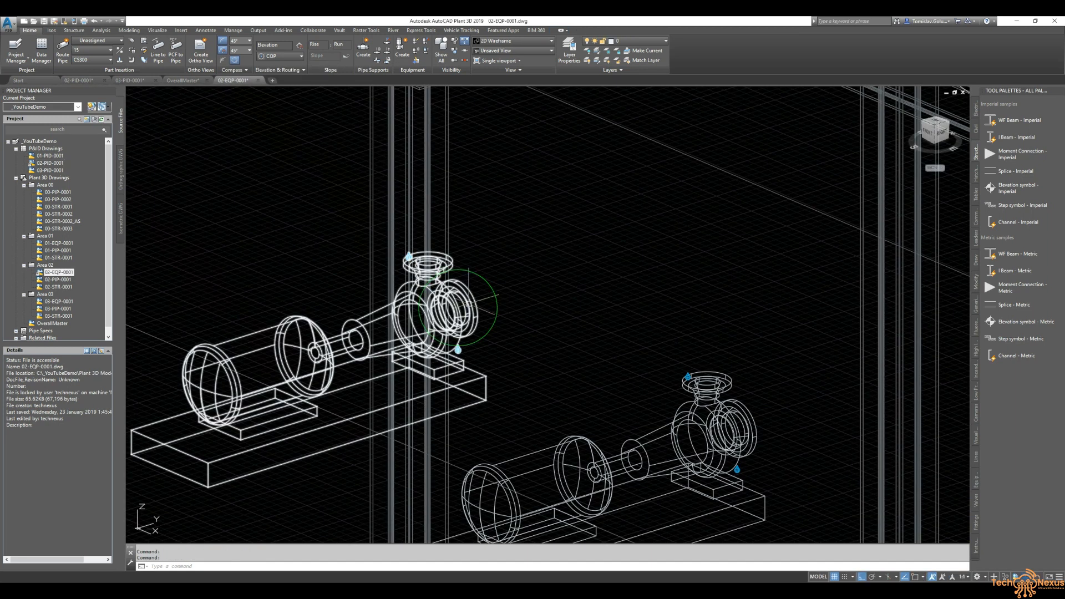
# - Change P-003's side suction nozzle to a 4" ND raised-face flanged, class 150, ASME B16.5 nozzle
pyautogui.click(467, 318)
pyautogui.click(468, 320)
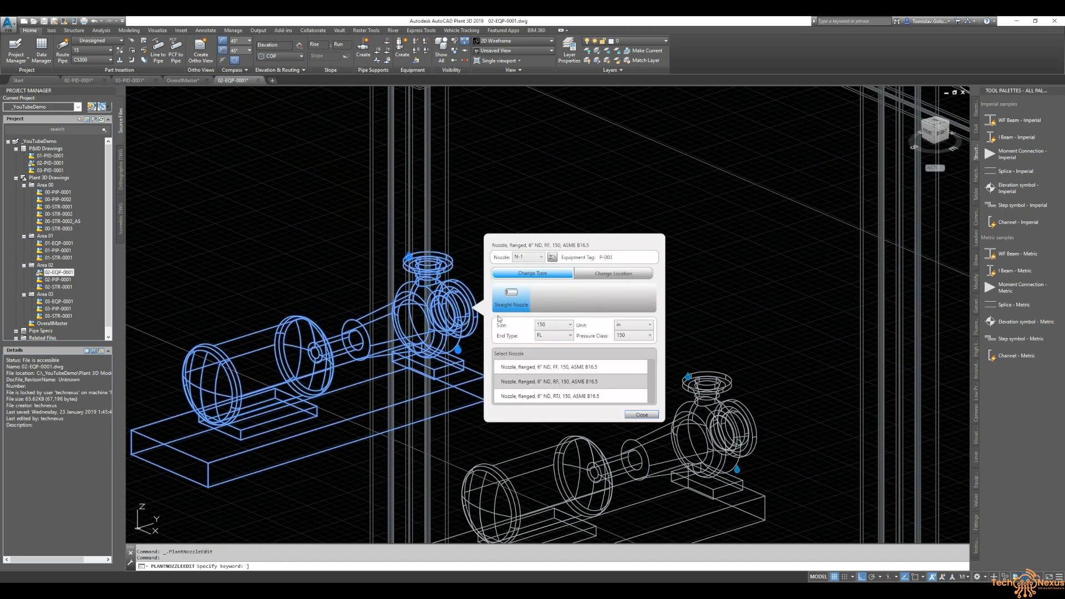
pyautogui.click(553, 325)
pyautogui.doubleClick(570, 335)
pyautogui.click(559, 335)
pyautogui.click(598, 383)
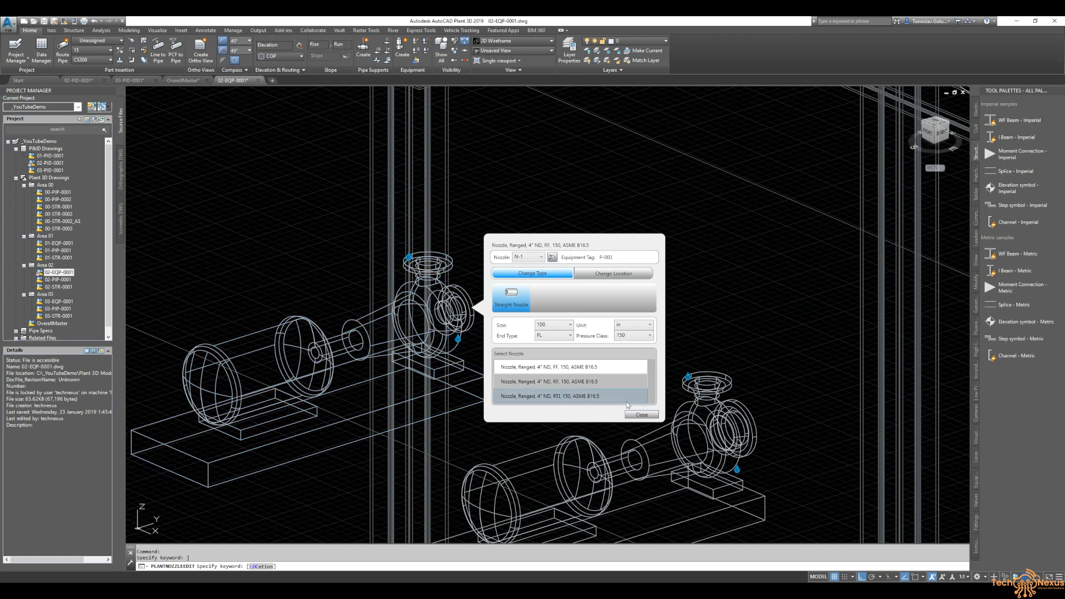
pyautogui.click(642, 414)
# - Resize P-003's top discharge nozzle and pick the raised-face flanged, class 150 nozzle option
pyautogui.keyDown('ctrl'); pyautogui.click(455, 266); pyautogui.keyUp('ctrl')
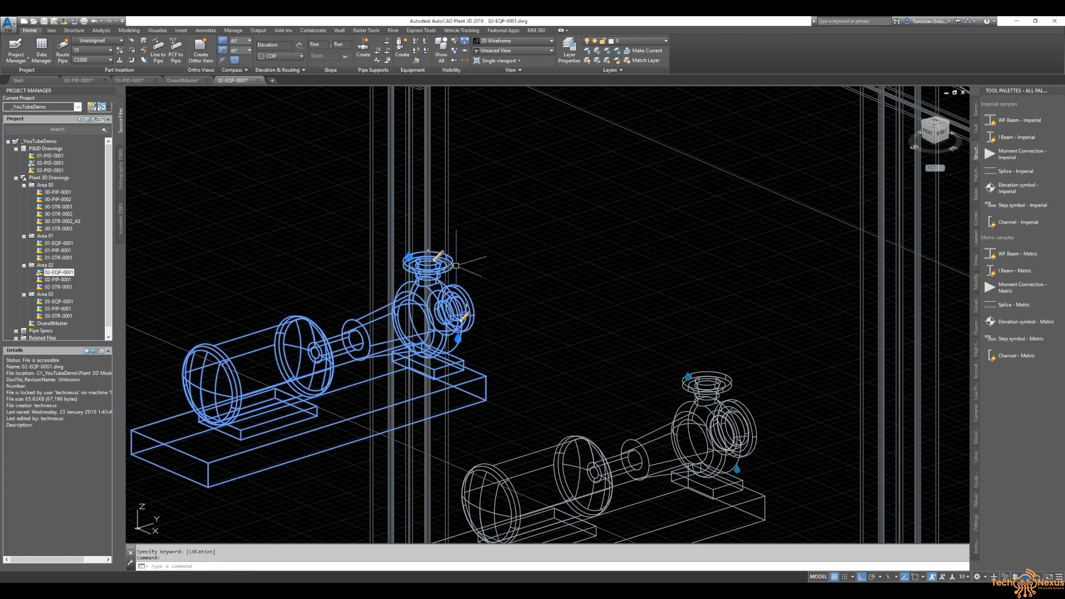
pyautogui.click(443, 259)
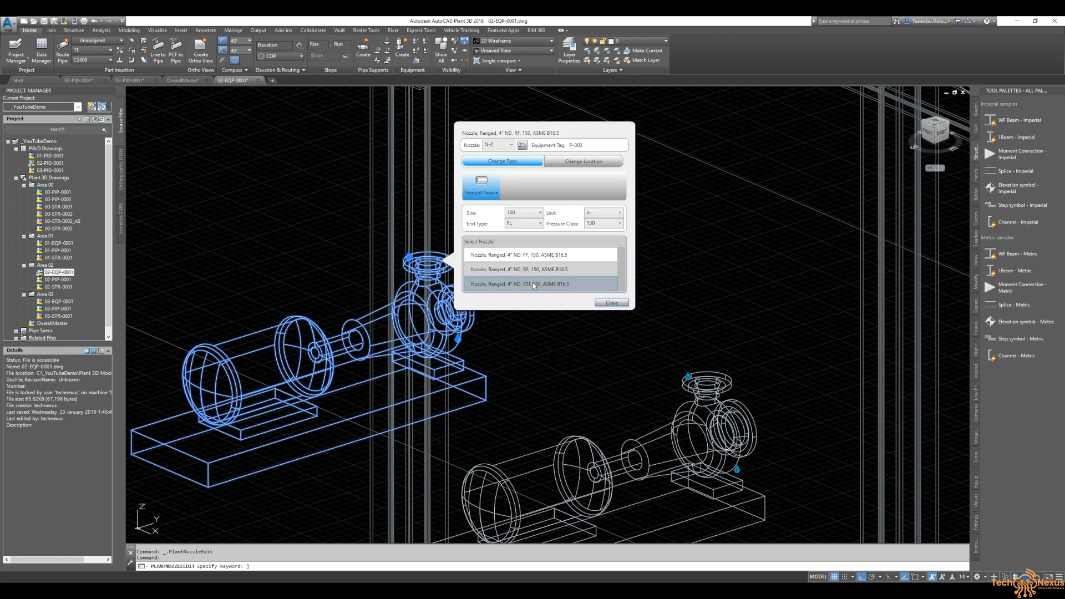
pyautogui.click(524, 213)
pyautogui.click(522, 233)
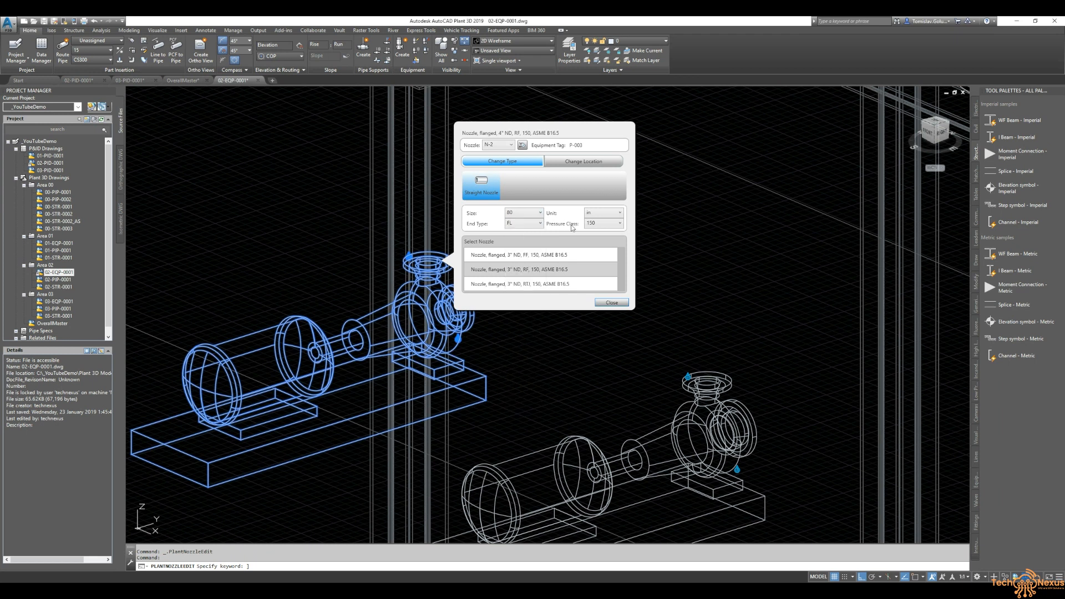
pyautogui.click(557, 269)
pyautogui.click(610, 302)
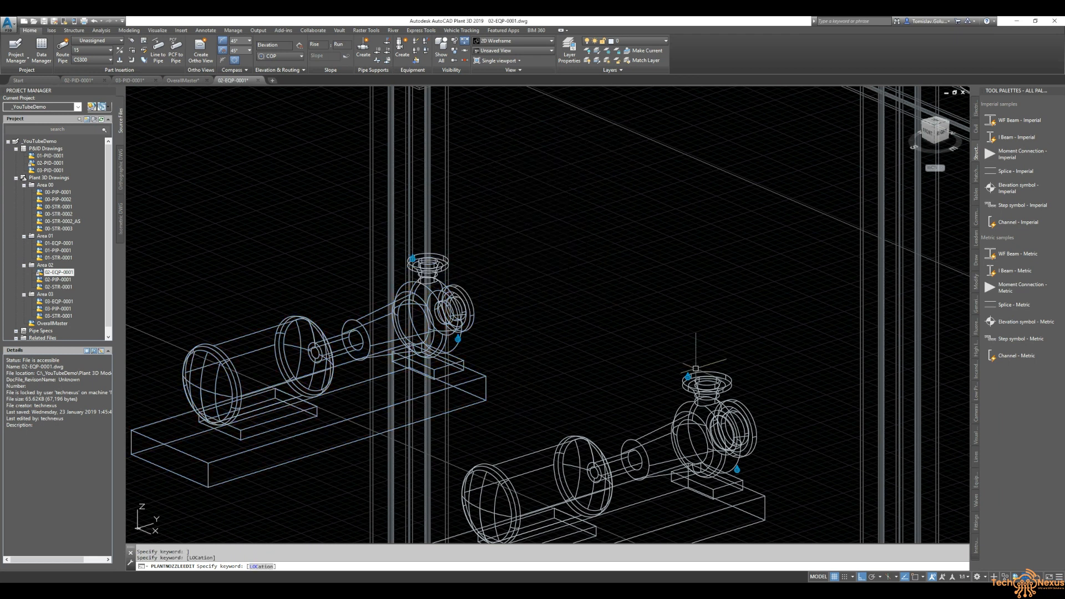
# - Change P-004's side suction nozzle to size 100, a 4" ND raised-face flanged, class 150 nozzle
pyautogui.click(757, 437)
pyautogui.click(747, 441)
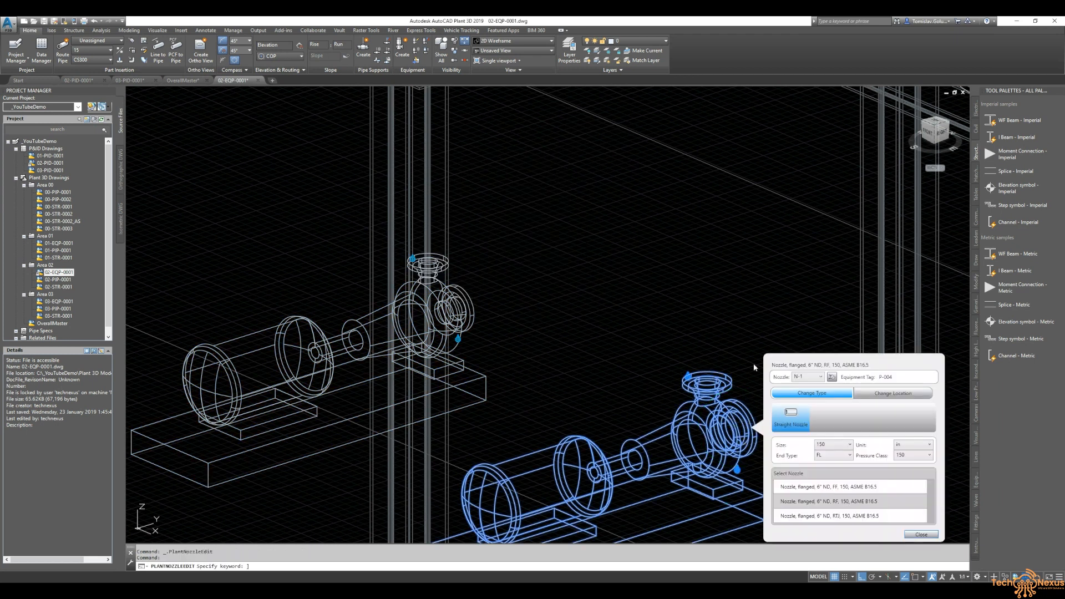
pyautogui.click(843, 446)
pyautogui.scroll(2, 834, 383)
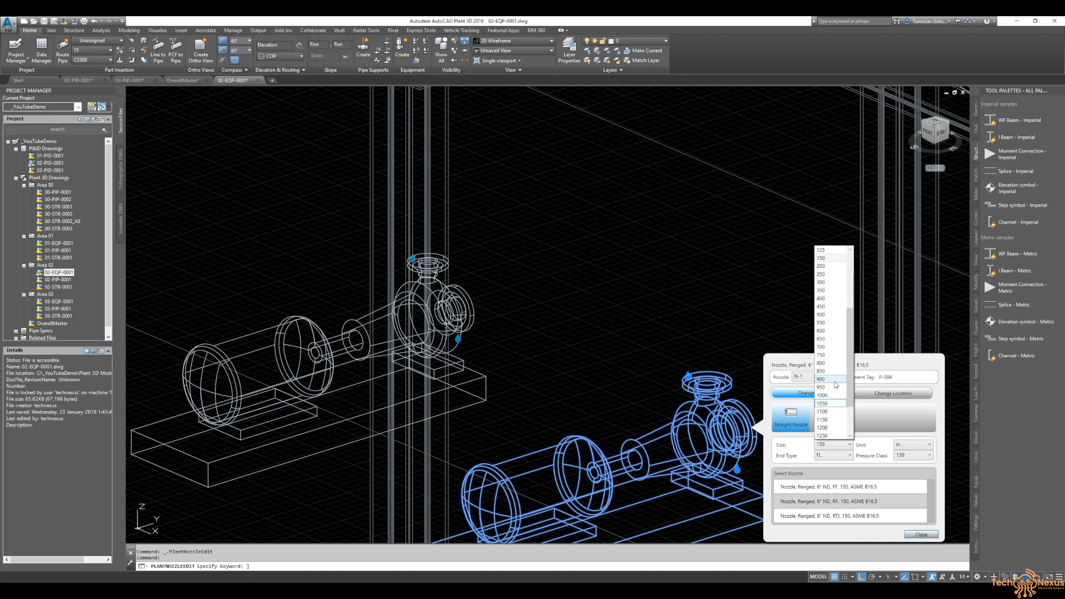
pyautogui.click(832, 266)
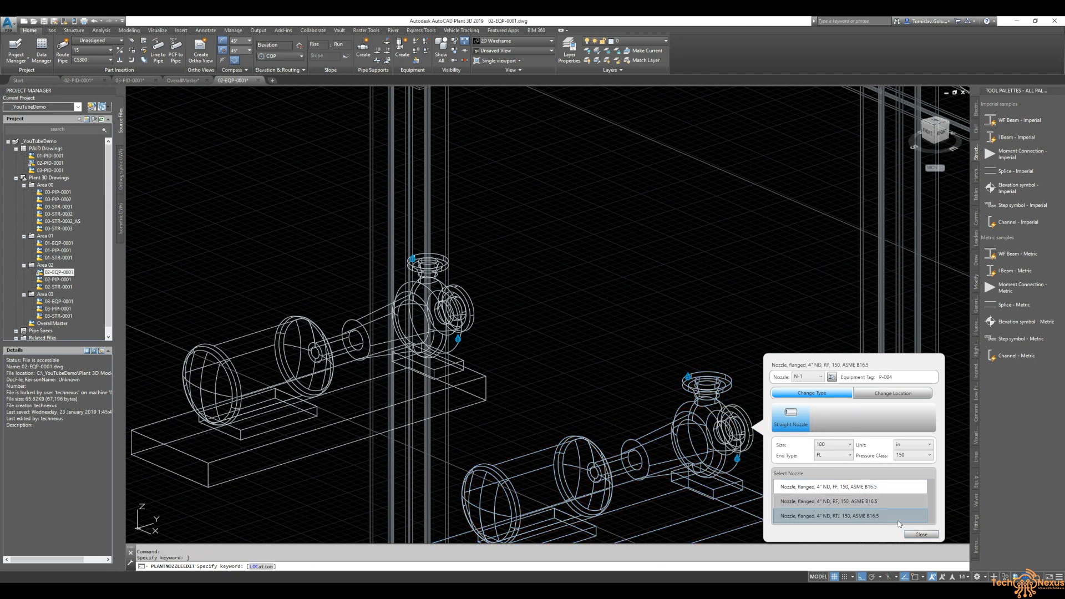
pyautogui.click(920, 534)
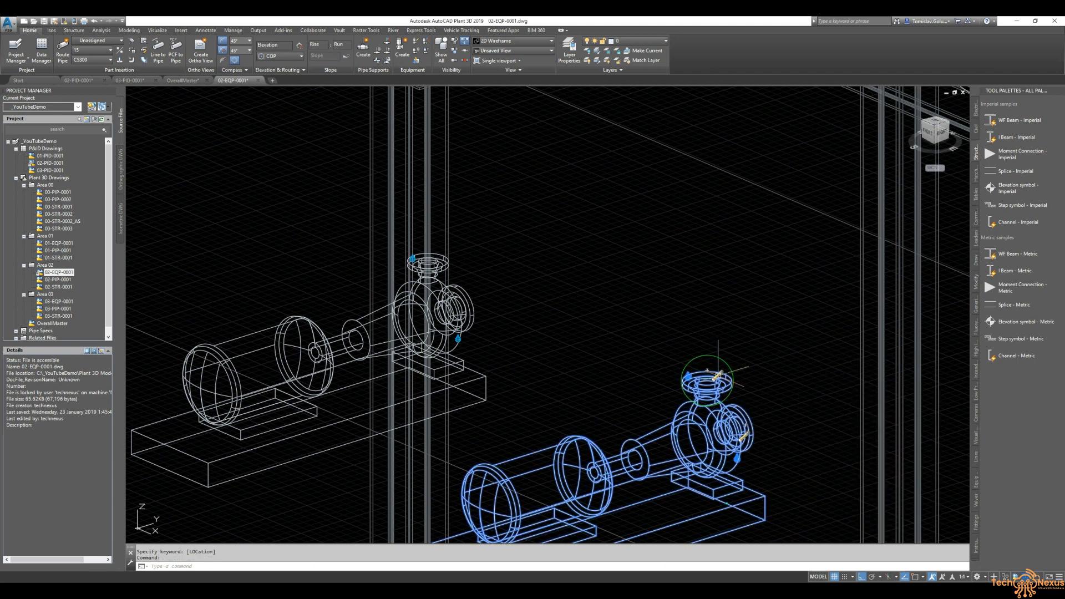
# - Set P-004's top discharge nozzle to size 80, a 3" ND raised-face flanged, class 150, ASME B16.5 nozzle
pyautogui.click(713, 366)
pyautogui.click(718, 376)
pyautogui.click(810, 401)
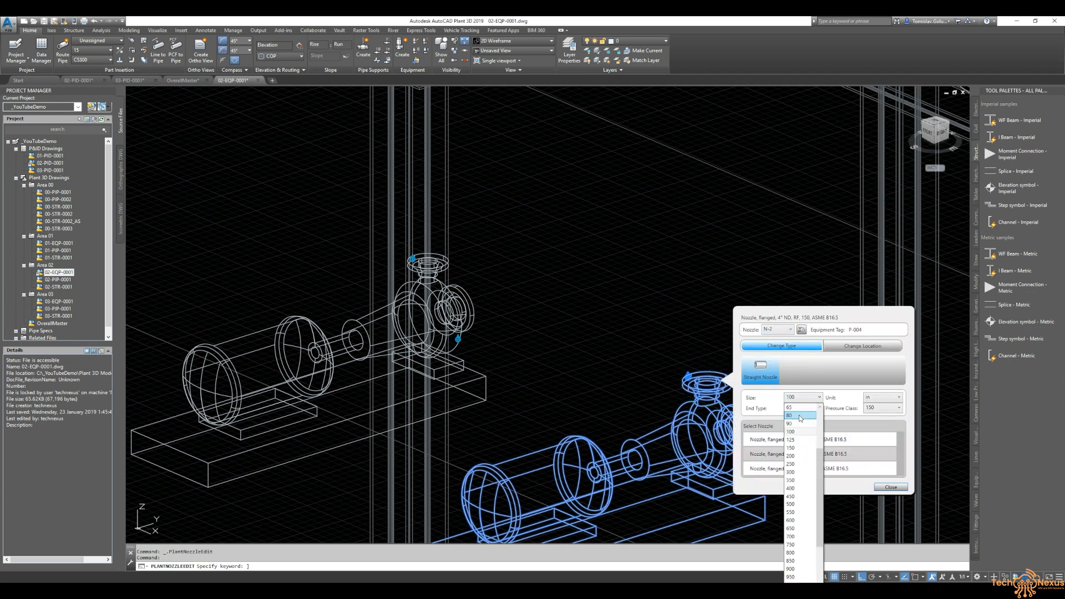
pyautogui.click(799, 416)
pyautogui.click(853, 459)
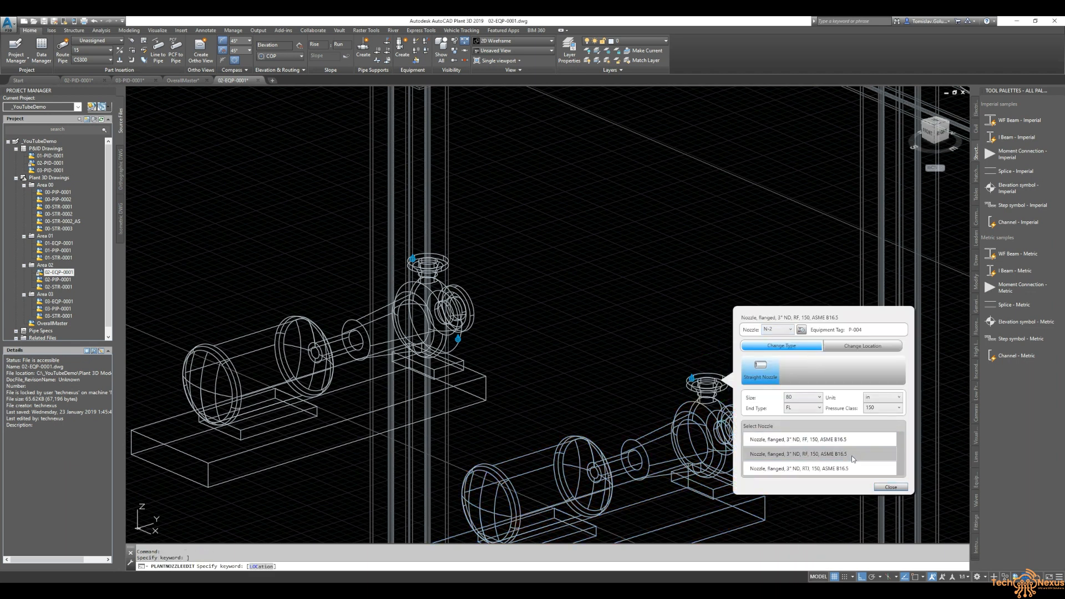
pyautogui.click(885, 487)
# - Detach the 00-STR-0001 and 00-STR-0002 structure references from the equipment drawing using External References
pyautogui.scroll(-8, 561, 280)
pyautogui.moveTo(663, 284); pyautogui.dragTo(586, 320, button='middle')
pyautogui.scroll(-10, 554, 333)
pyautogui.keyDown('shift'); pyautogui.moveTo(499, 346); pyautogui.dragTo(535, 355, button='middle'); pyautogui.keyUp('shift')
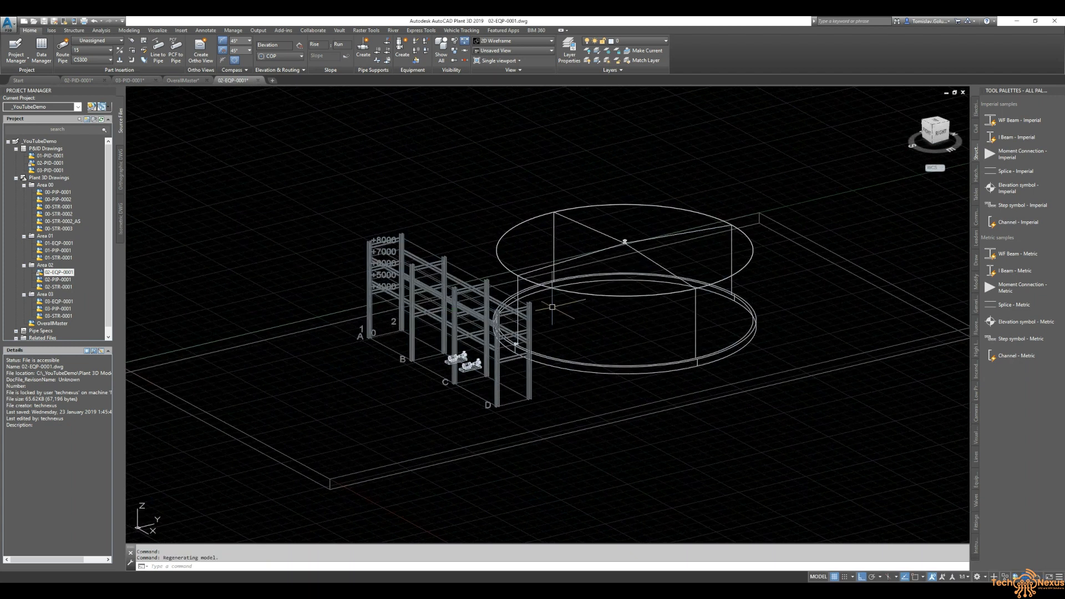
pyautogui.write('r')
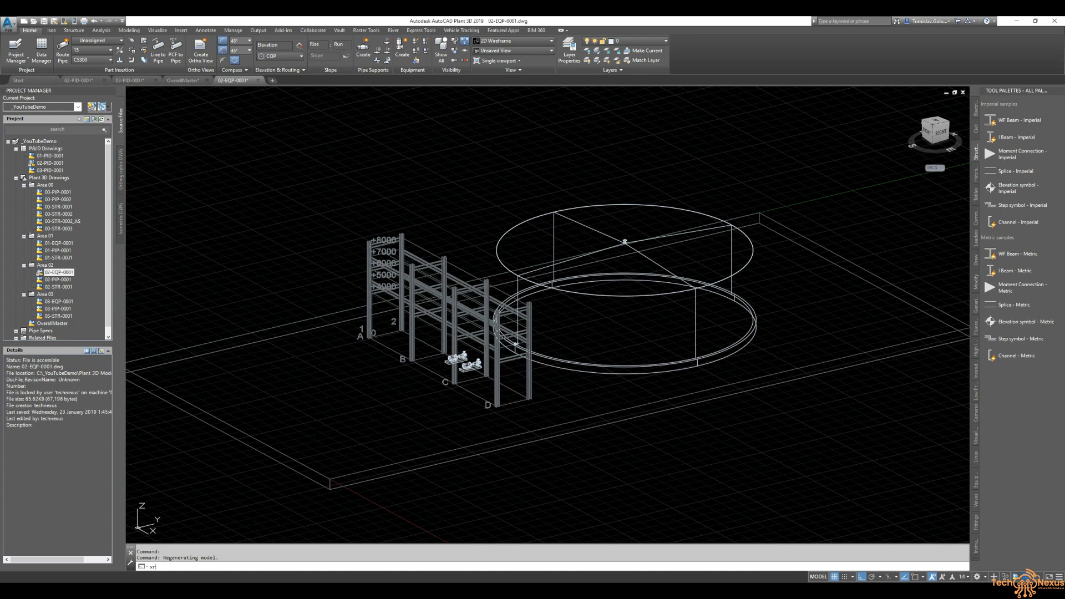
pyautogui.press('Return')
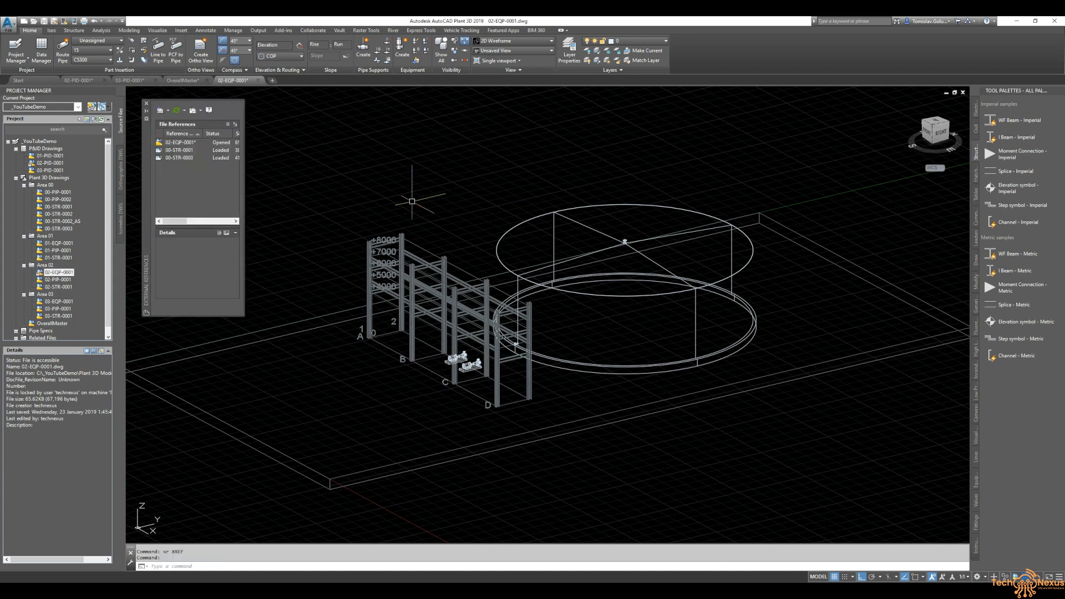
pyautogui.click(178, 150)
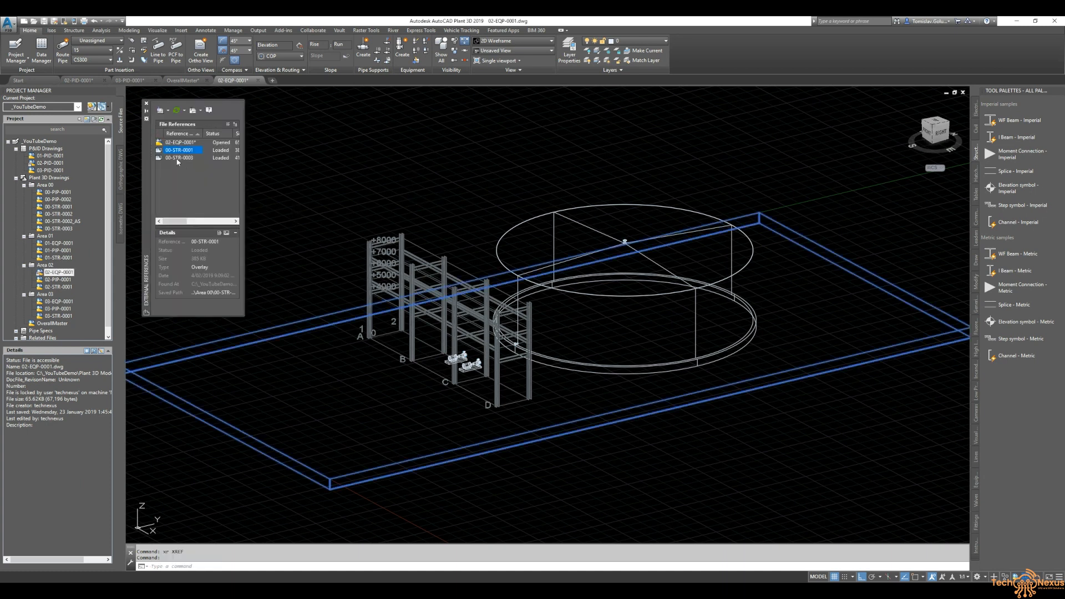
pyautogui.keyDown('ctrl'); pyautogui.click(178, 158); pyautogui.keyUp('ctrl')
pyautogui.rightClick(178, 158)
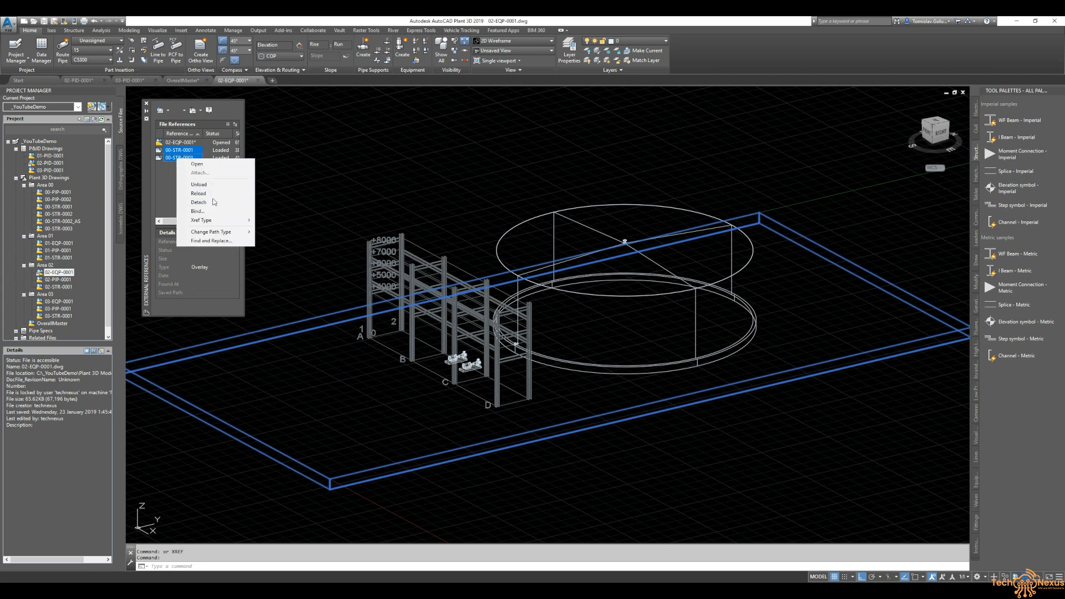
pyautogui.click(202, 202)
pyautogui.click(146, 103)
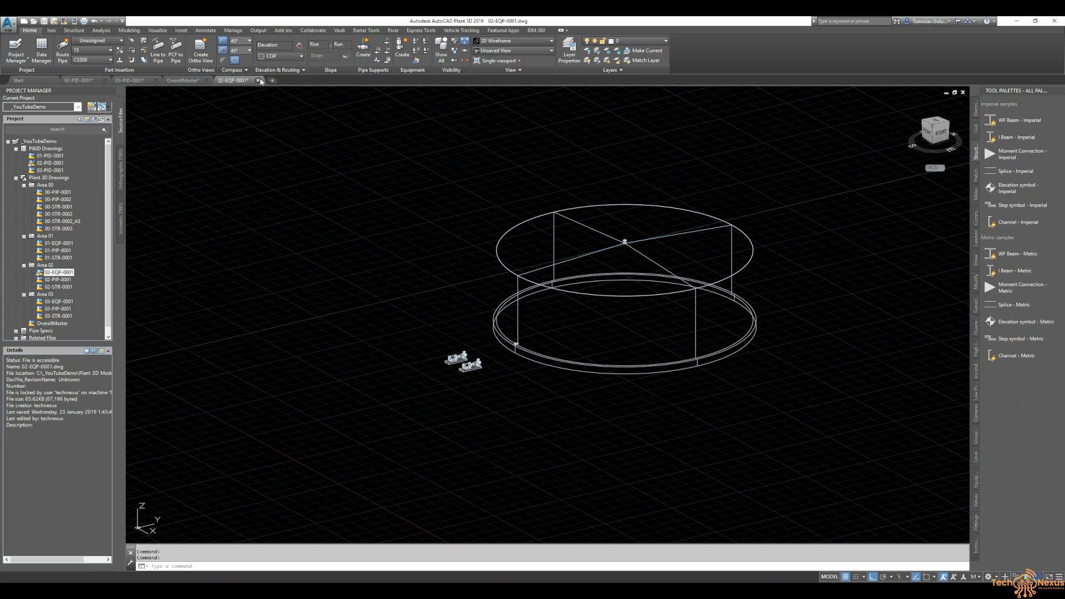
# - Close the 02-EQP-0001 drawing and reference it into the OverallMaster model from the project tree
pyautogui.click(259, 81)
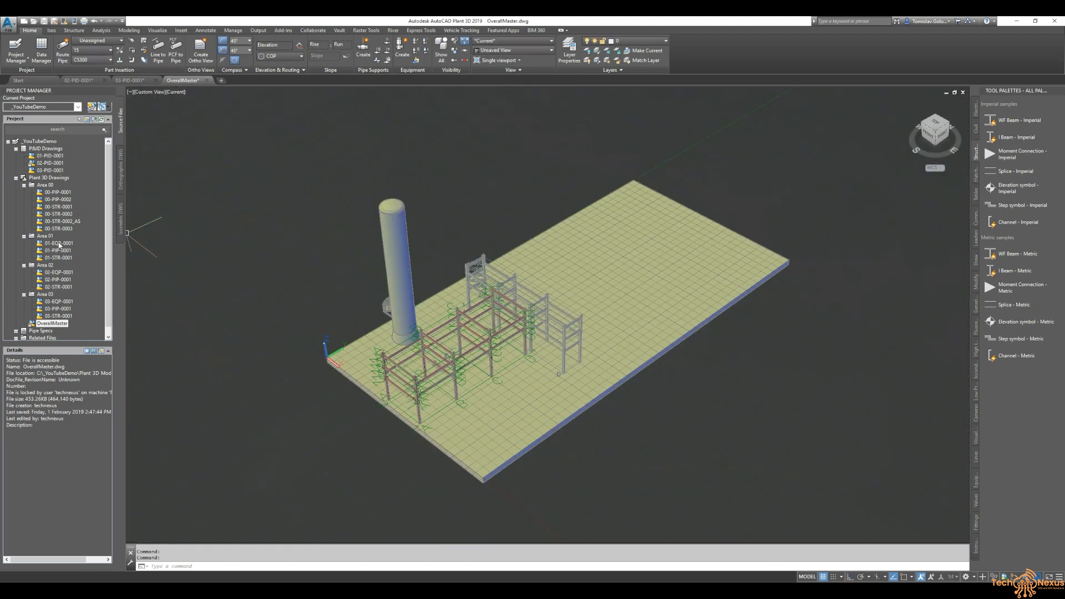
pyautogui.click(60, 273)
pyautogui.rightClick(60, 272)
pyautogui.click(83, 335)
pyautogui.press('Return')
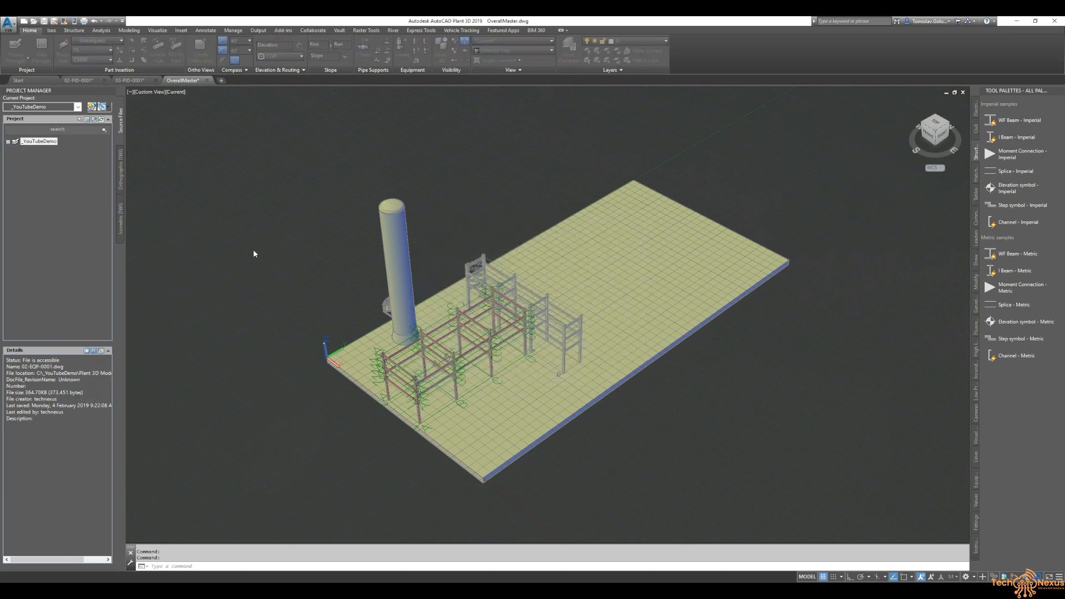
# - Orbit around OverallMaster to inspect the referenced tank and pumps, then switch to the top view
pyautogui.scroll(5, 687, 346)
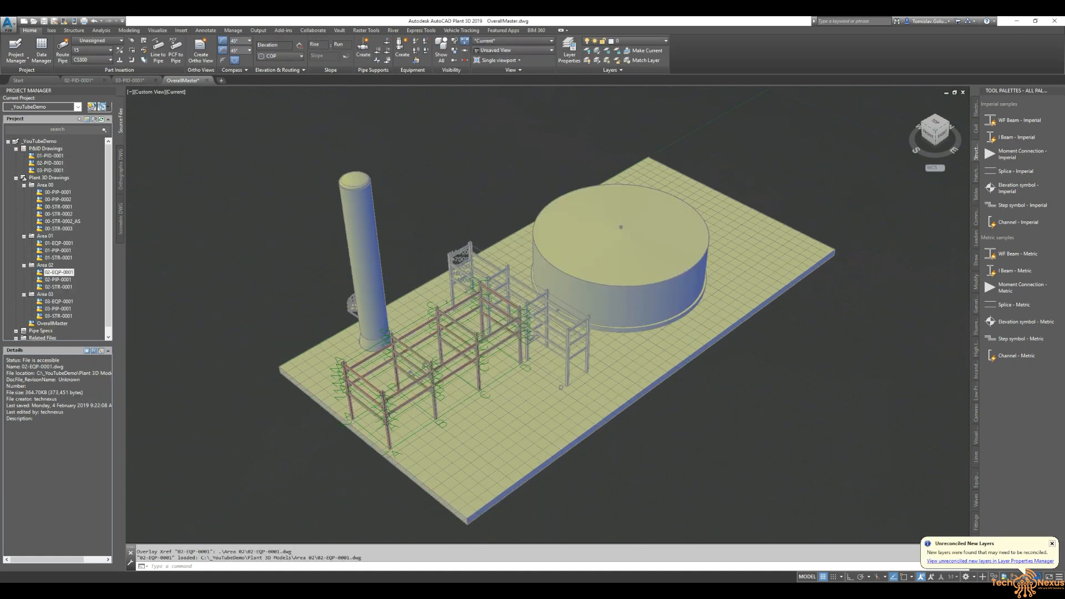
pyautogui.keyDown('shift'); pyautogui.moveTo(687, 347); pyautogui.dragTo(644, 282, button='middle'); pyautogui.keyUp('shift')
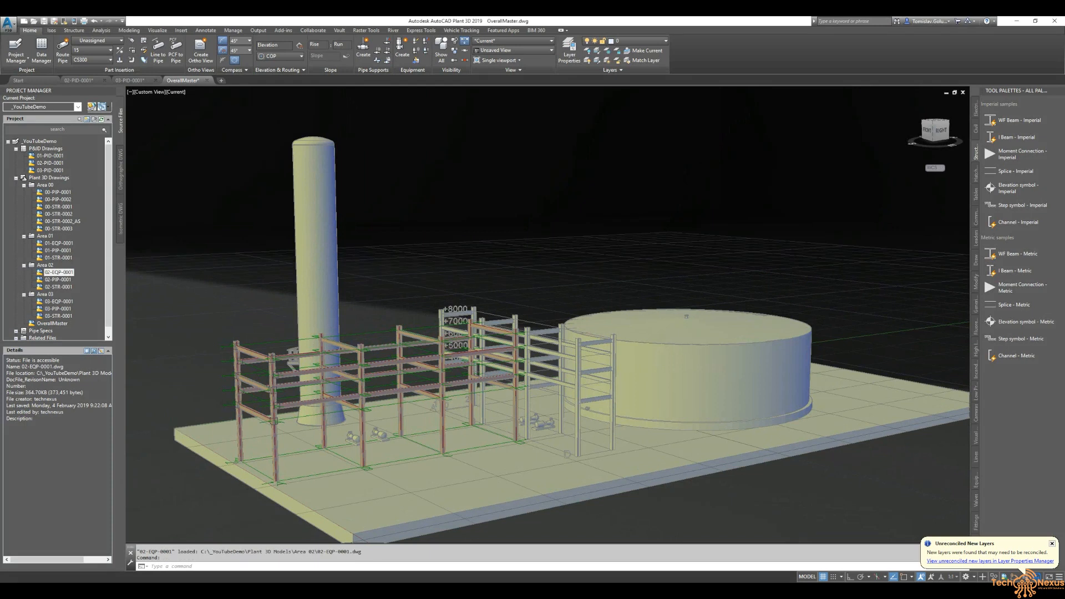
pyautogui.scroll(-1, 542, 257)
pyautogui.keyDown('shift'); pyautogui.moveTo(480, 248); pyautogui.dragTo(480, 294, button='middle'); pyautogui.keyUp('shift')
pyautogui.moveTo(522, 266); pyautogui.dragTo(476, 212, button='middle')
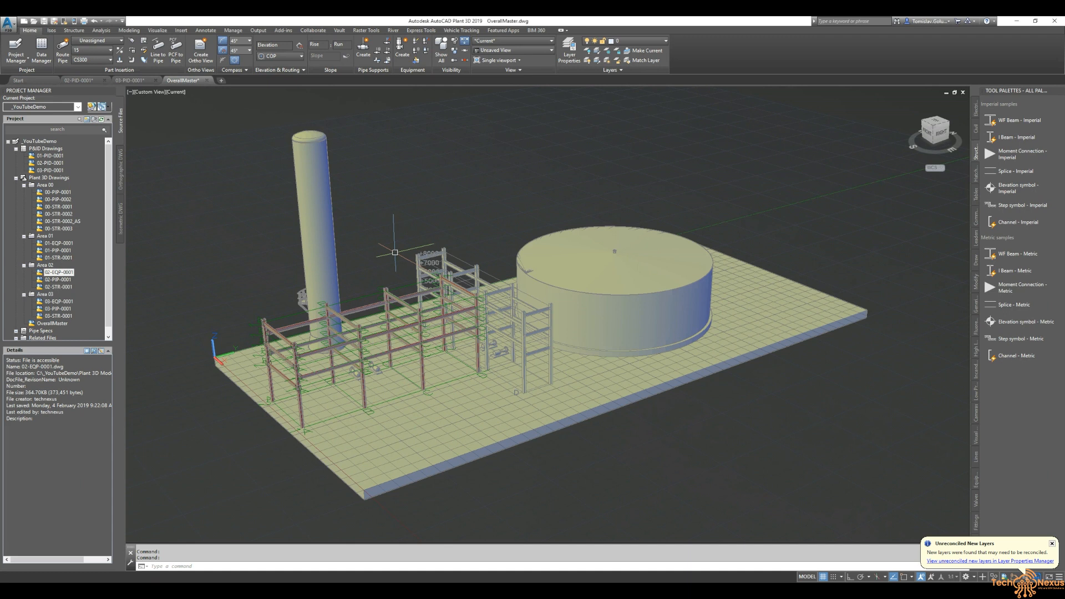
pyautogui.moveTo(405, 191); pyautogui.dragTo(470, 195, button='middle')
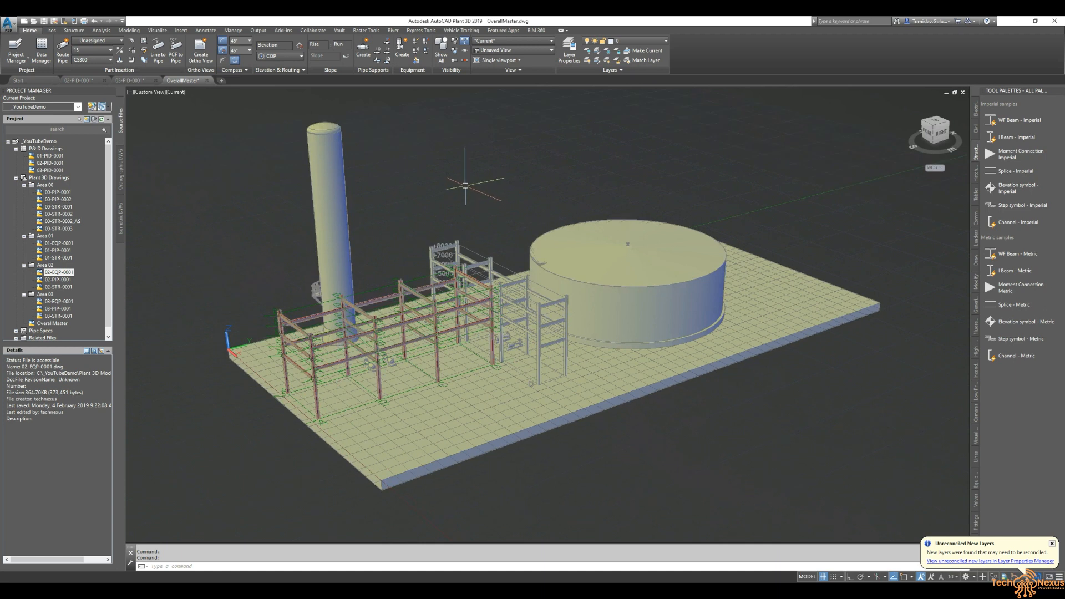
pyautogui.click(937, 123)
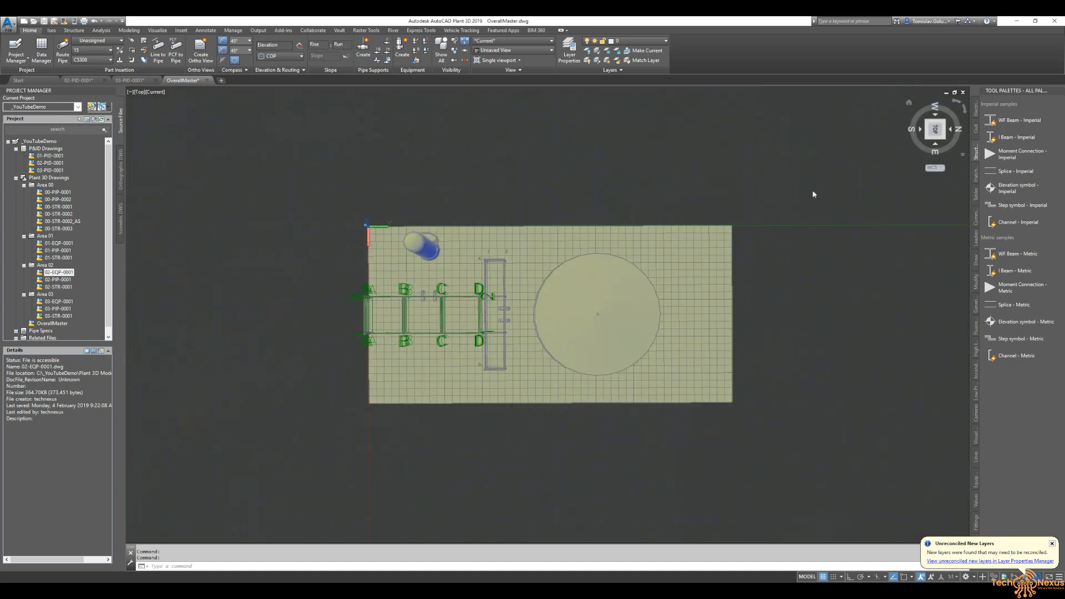